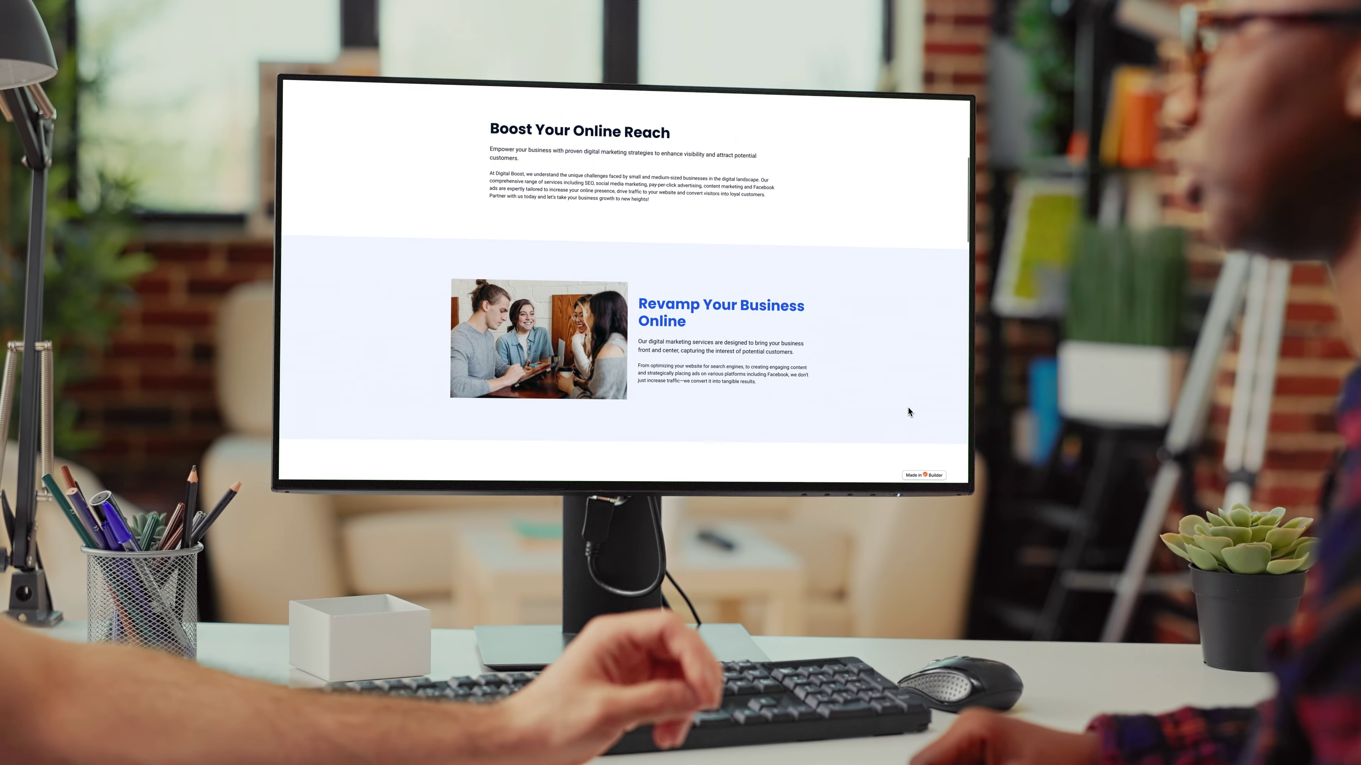
scroll(899, 410, "down", 10)
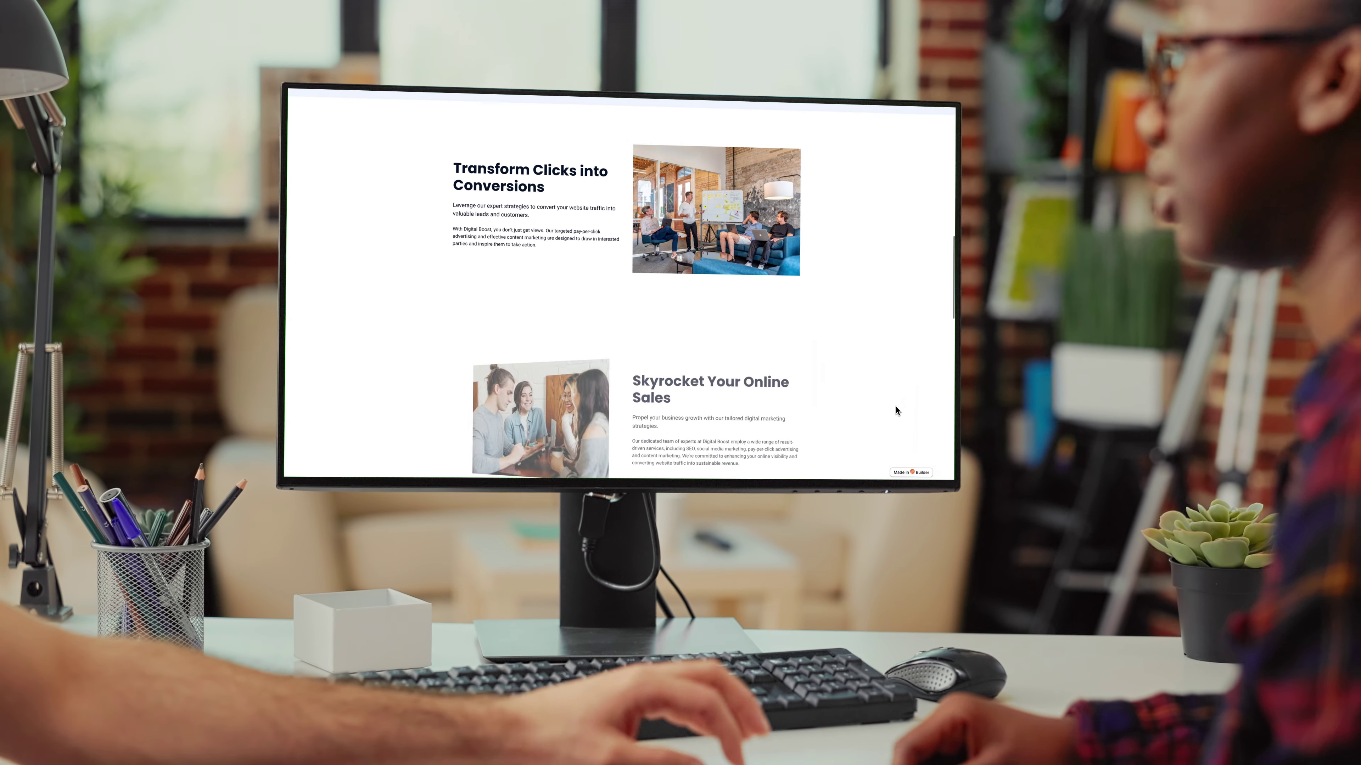
scroll(887, 409, "down", 10)
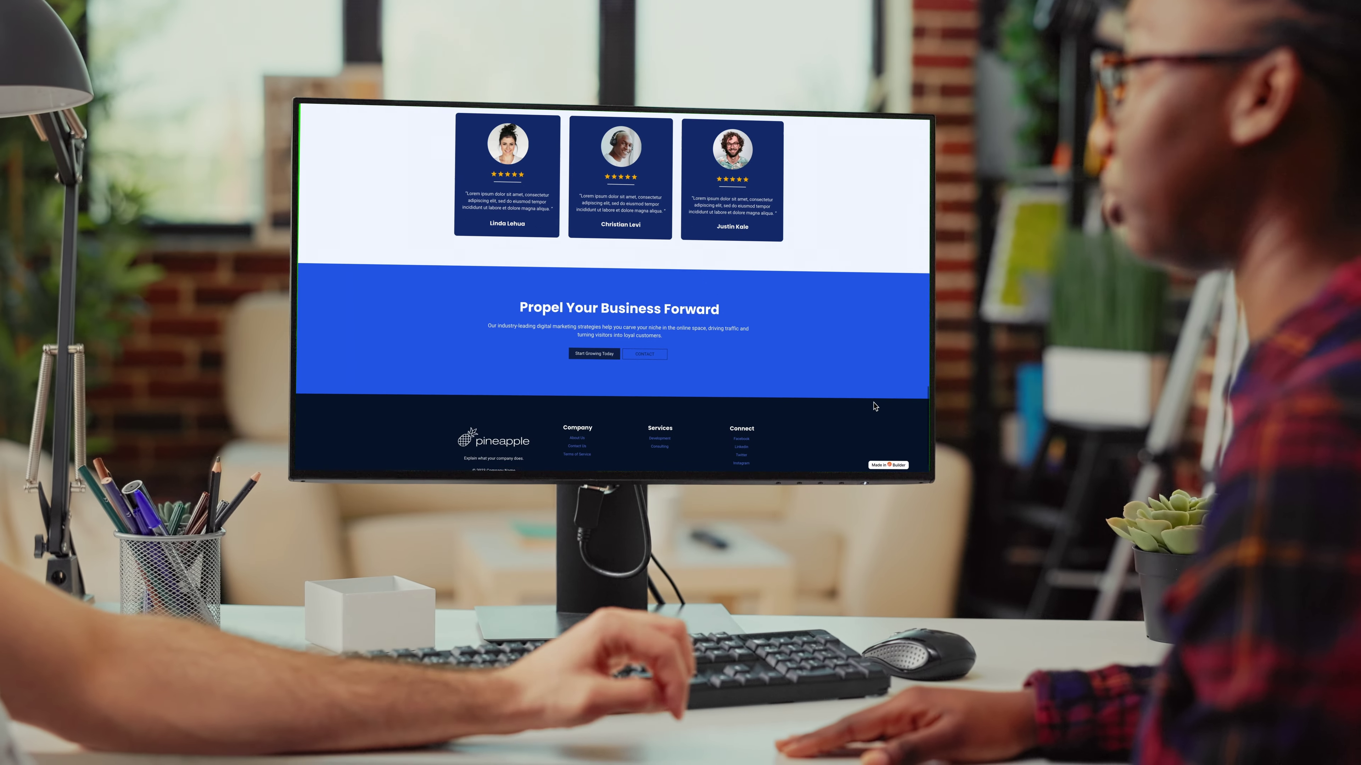
scroll(877, 407, "down", 2)
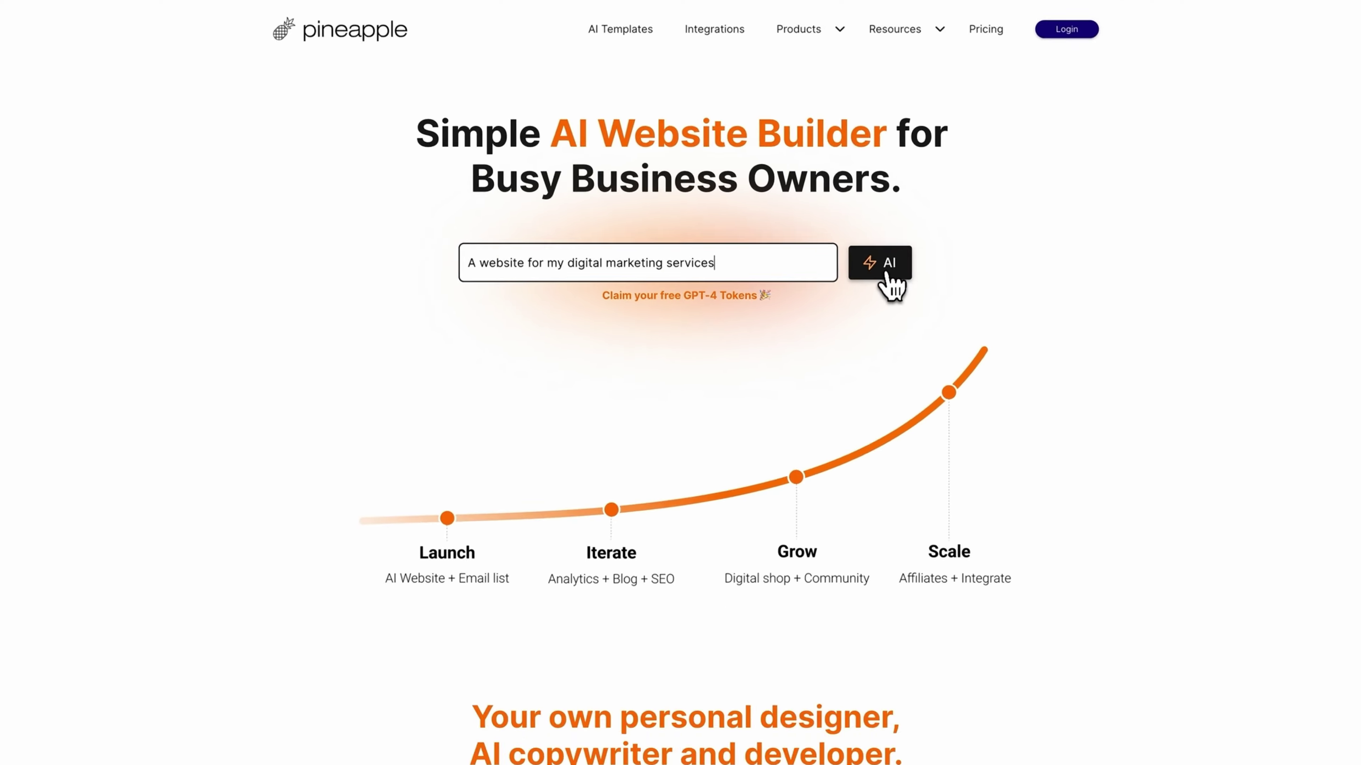
Step: Start an AI website from the prompt "A website for my digital marketing services" and add "and Facebook ads" at the end of the business details
left_click(908, 306)
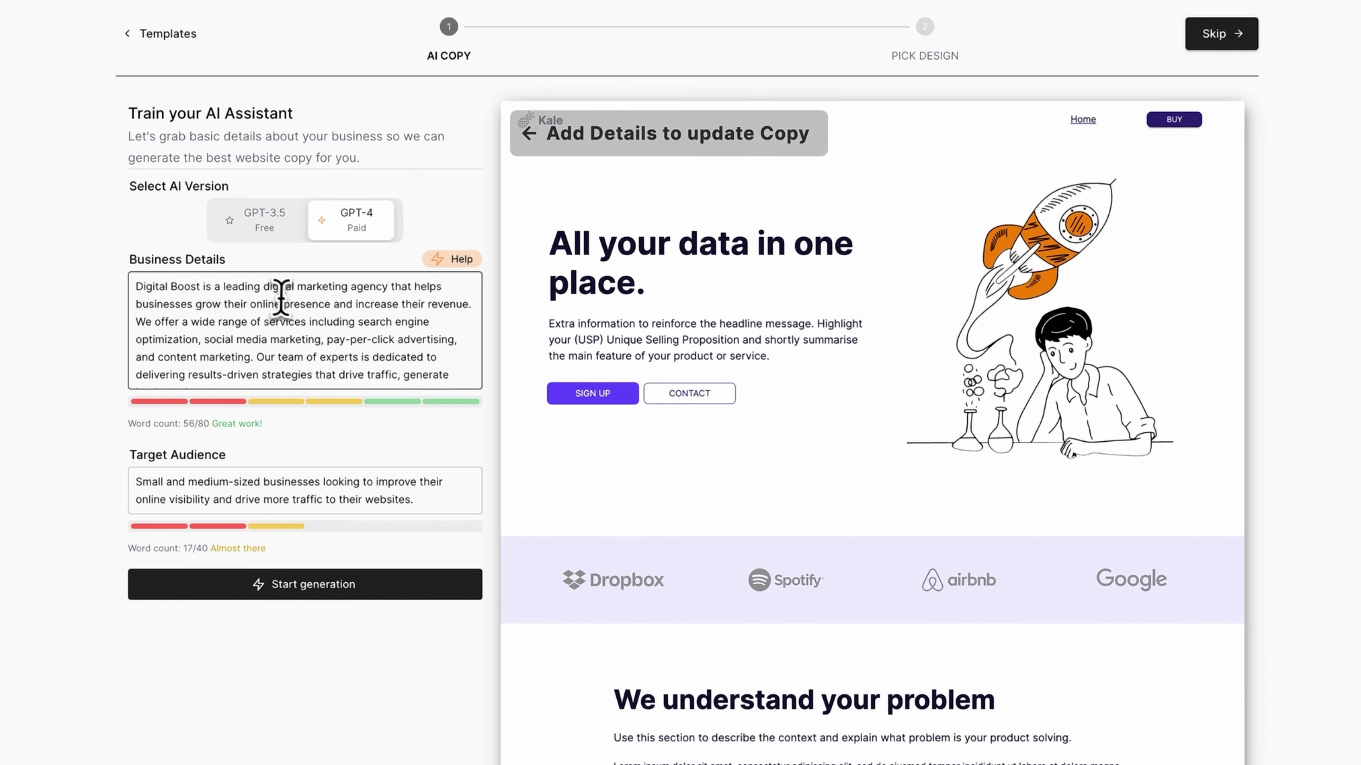
scroll(372, 364, "down", 1)
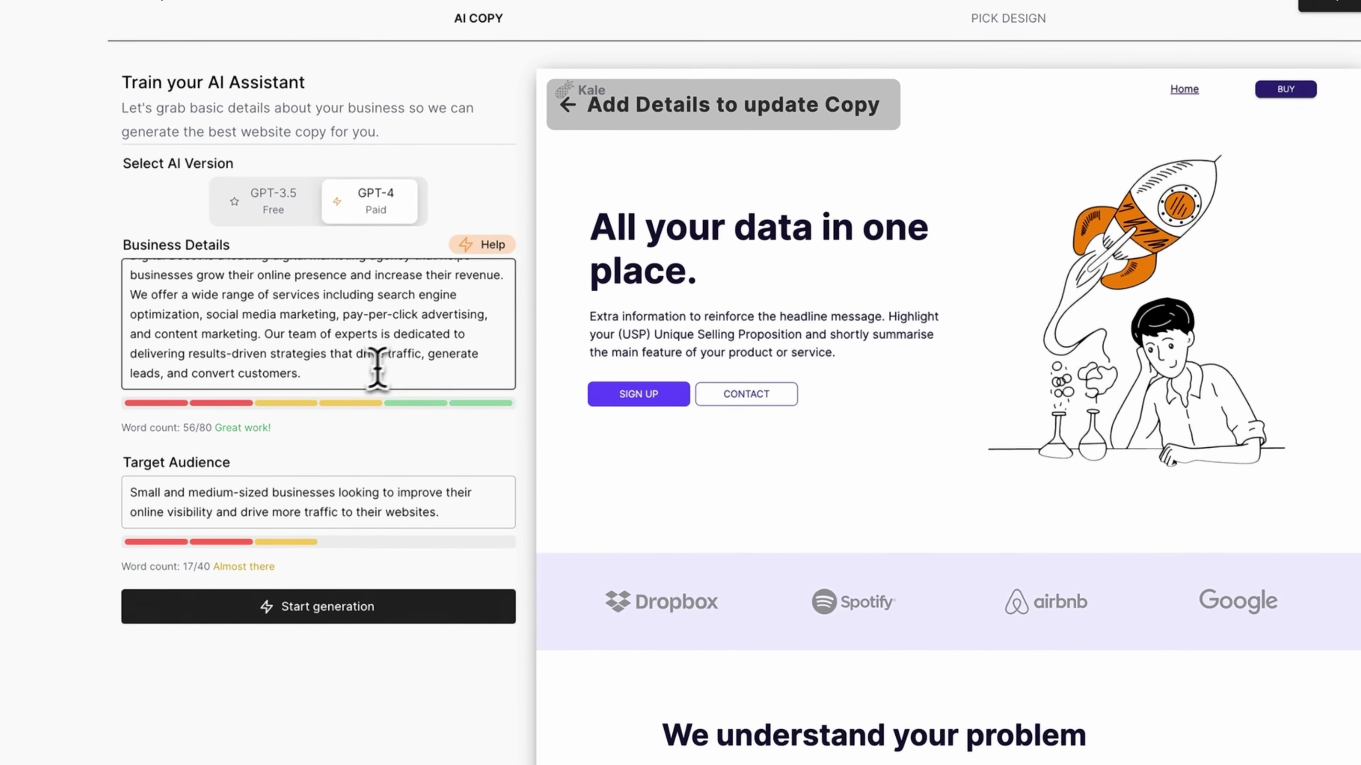
left_click(334, 377)
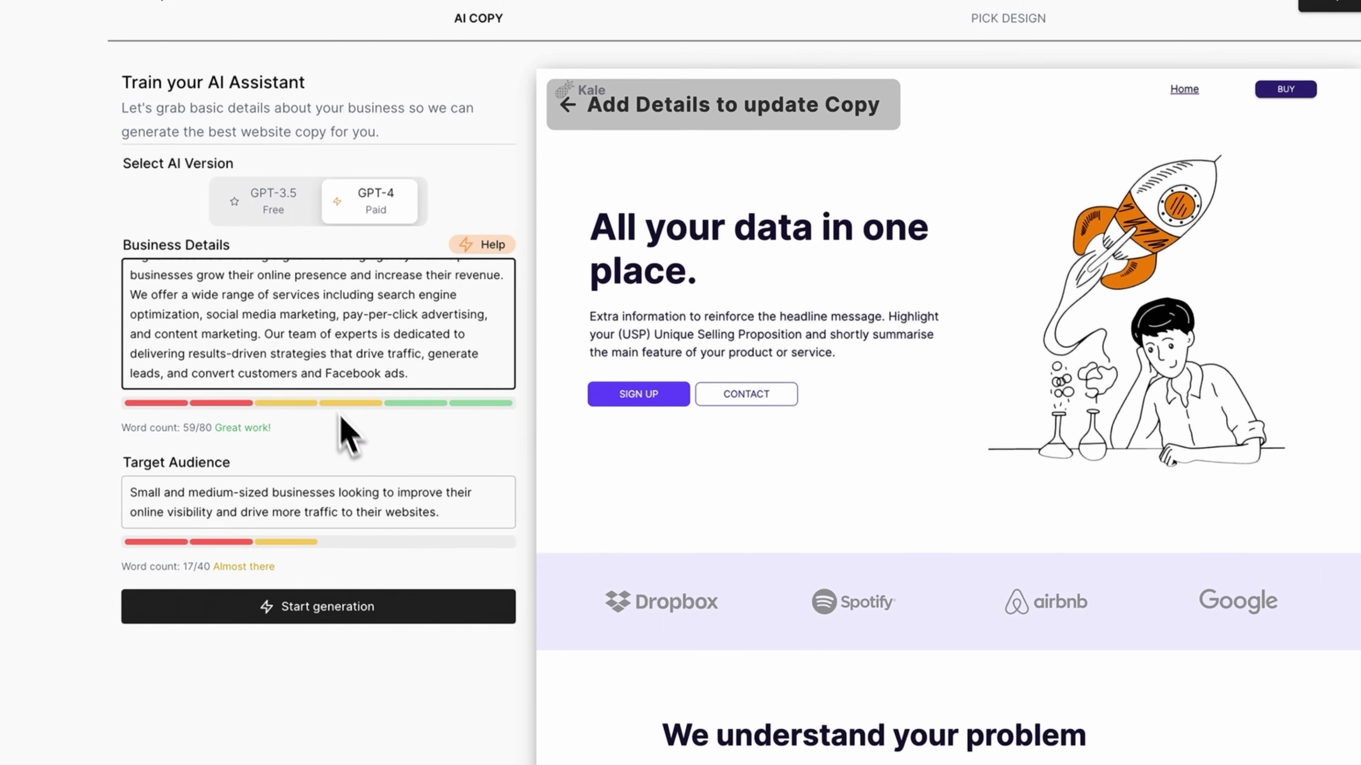
Step: Extend the target audience description with "with ads" and start generating the website copy with GPT-4
left_click(449, 517)
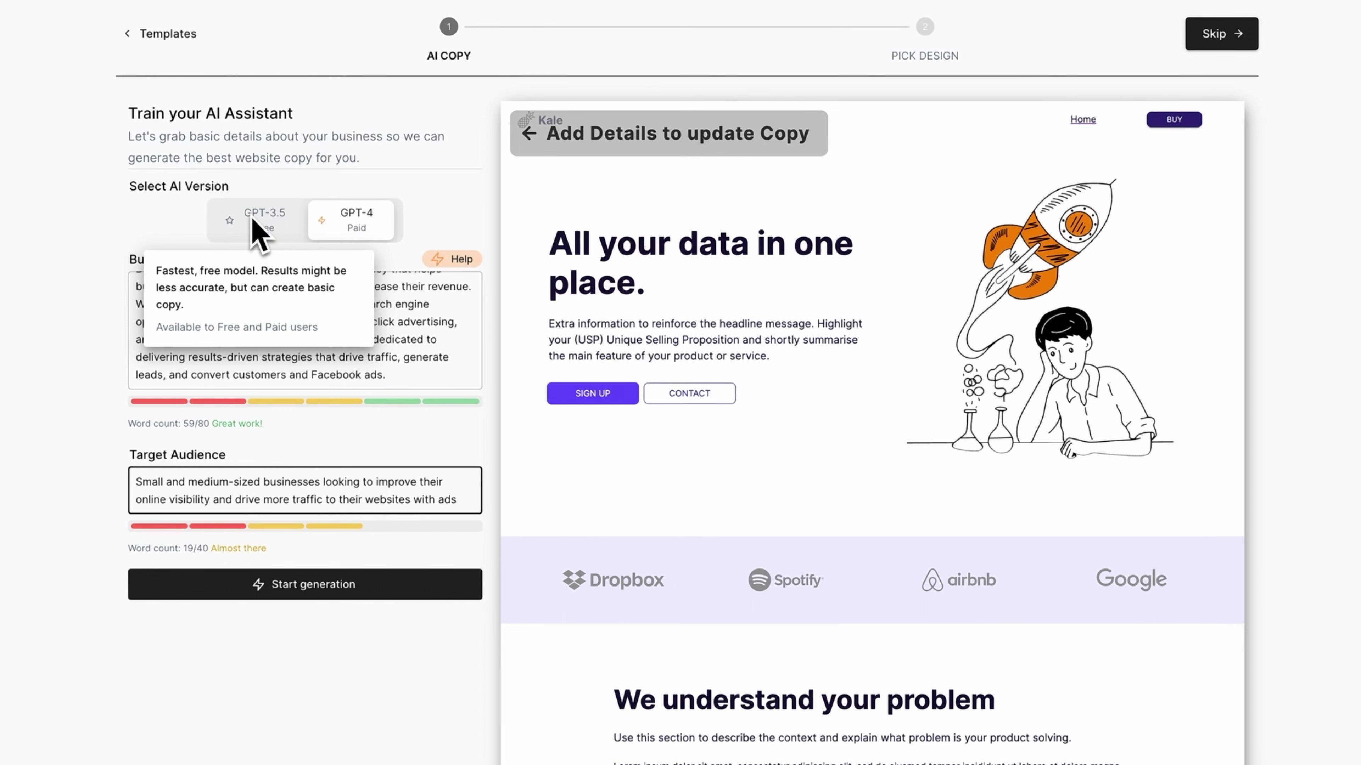
mouse_move(346, 225)
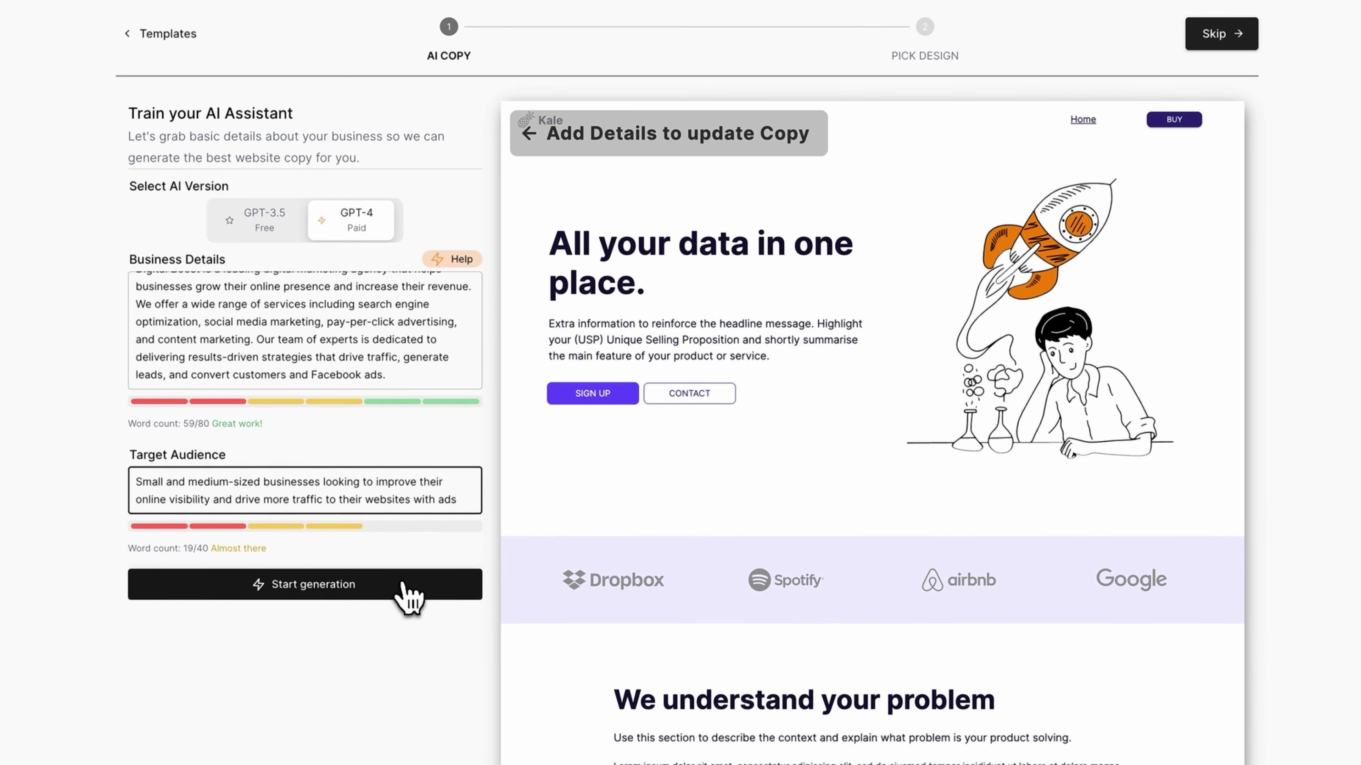
left_click(409, 599)
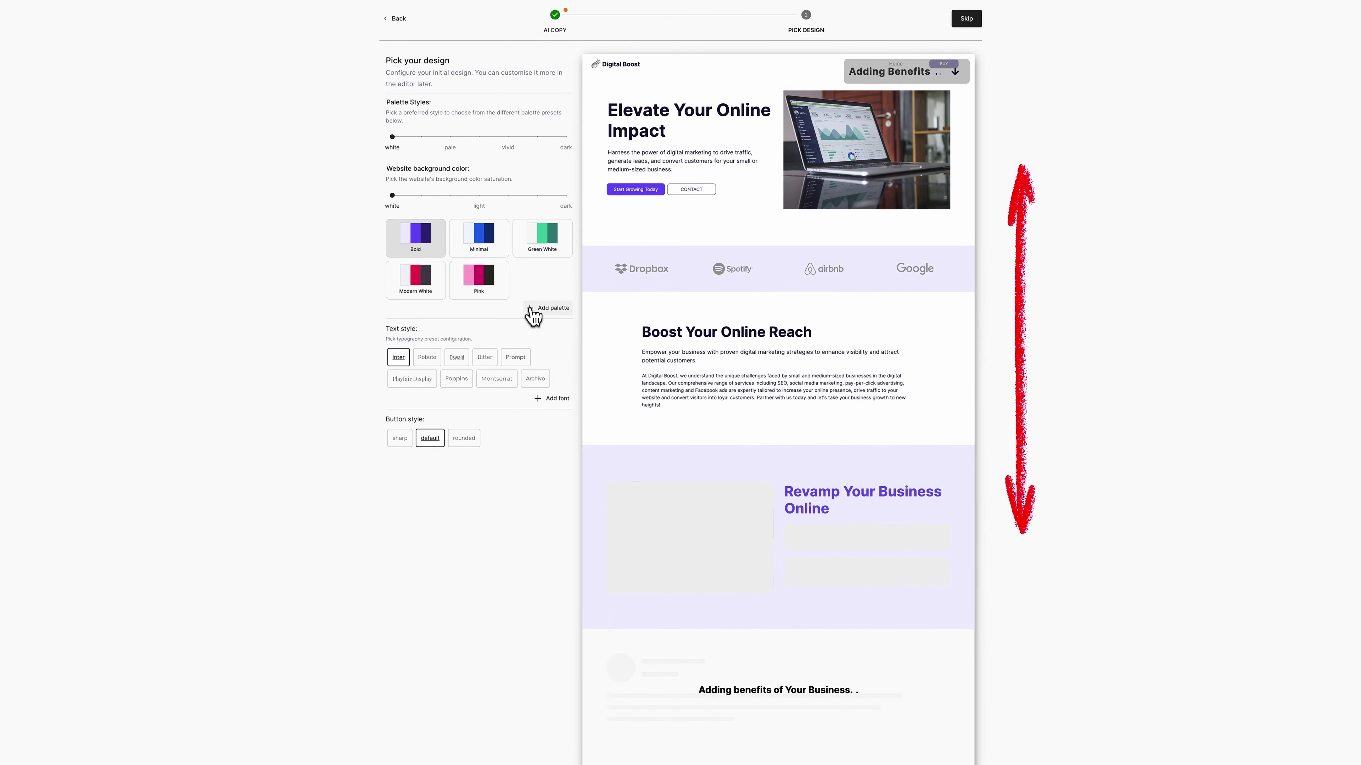
Step: Try out different palette styles from white to dark on the generated page, including the Minimal, Green White, Strong, Modern and Green Dark palettes
scroll(846, 528, "down", 4)
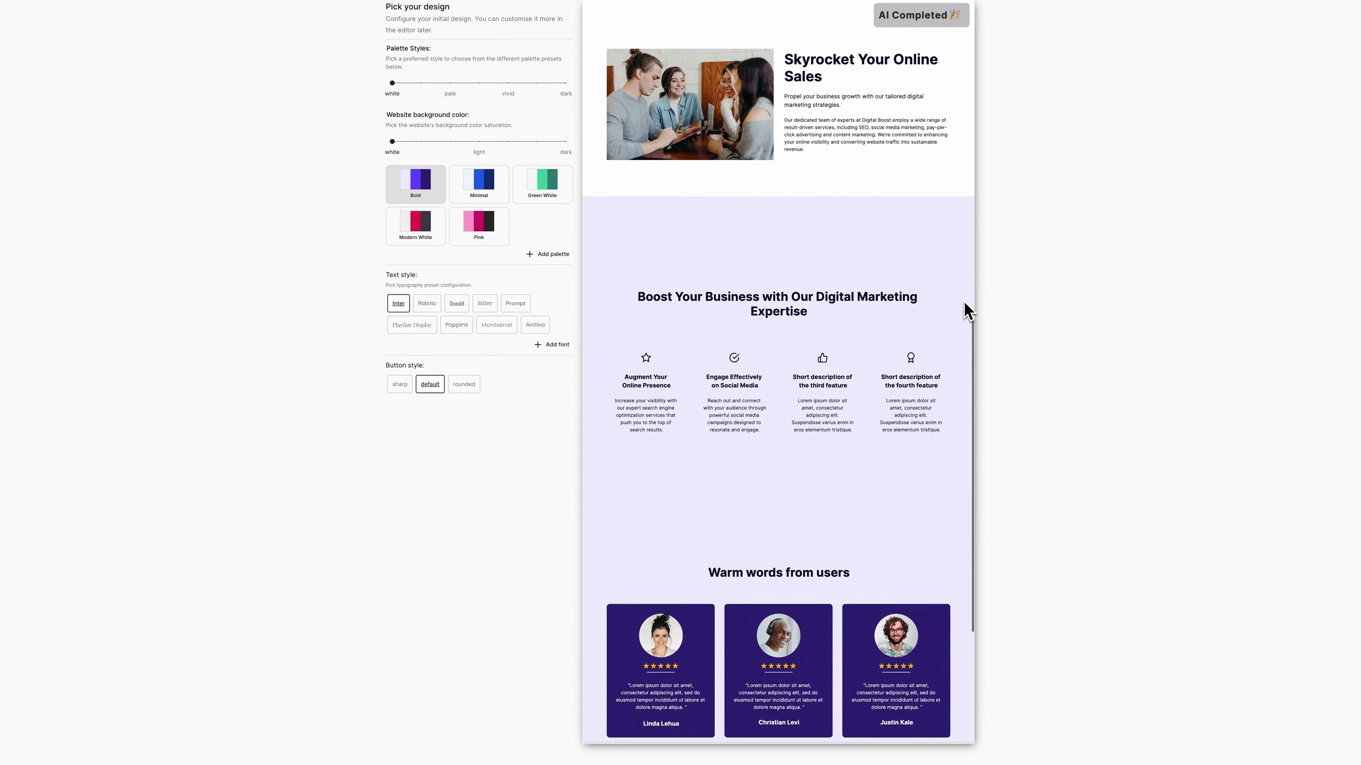
left_click(486, 231)
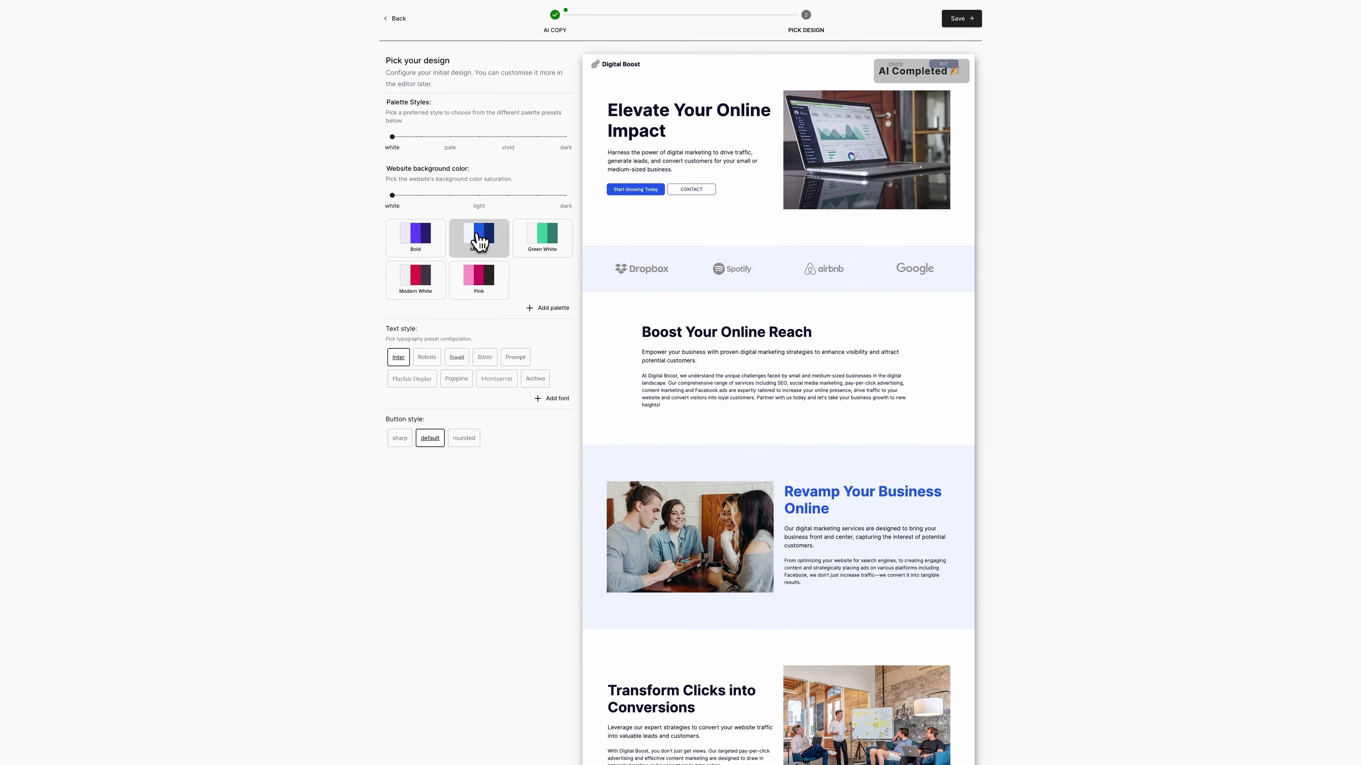
left_click(534, 240)
left_click(423, 136)
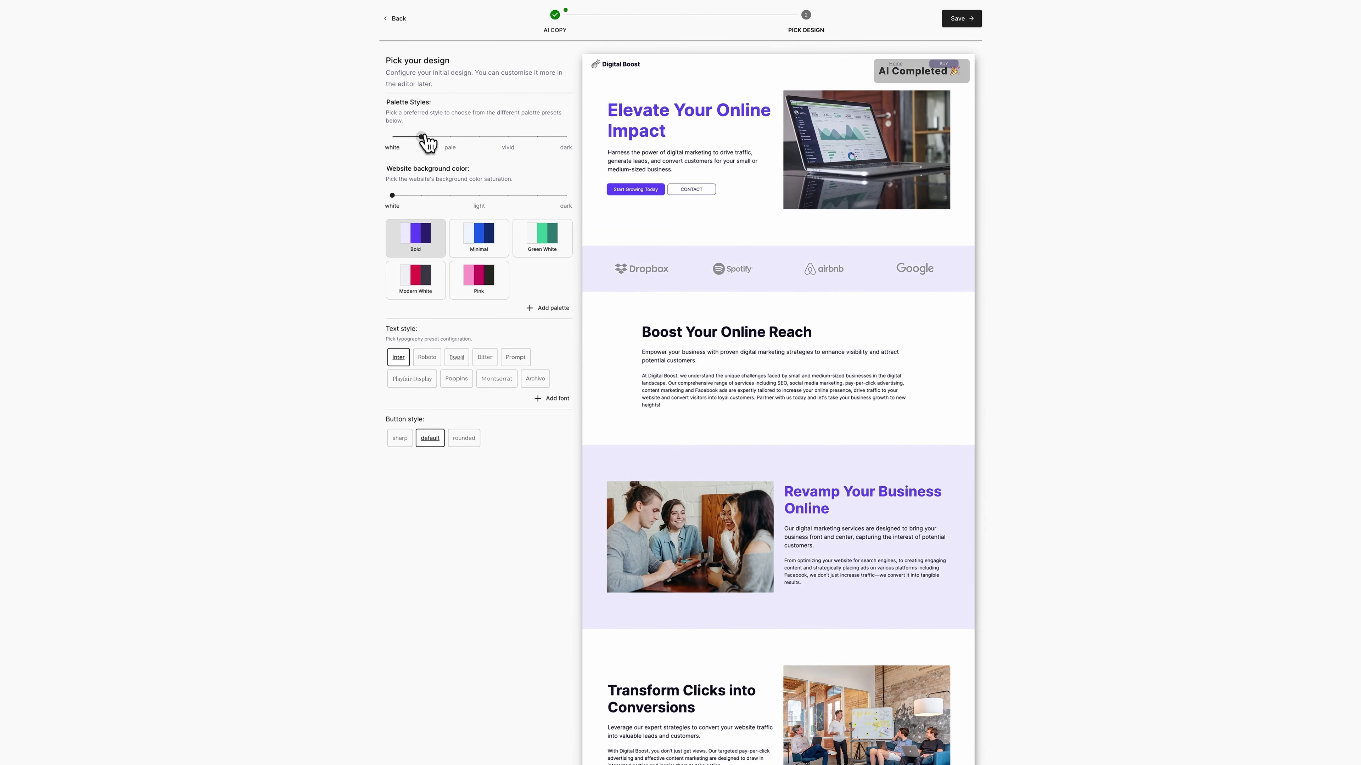
left_click(479, 136)
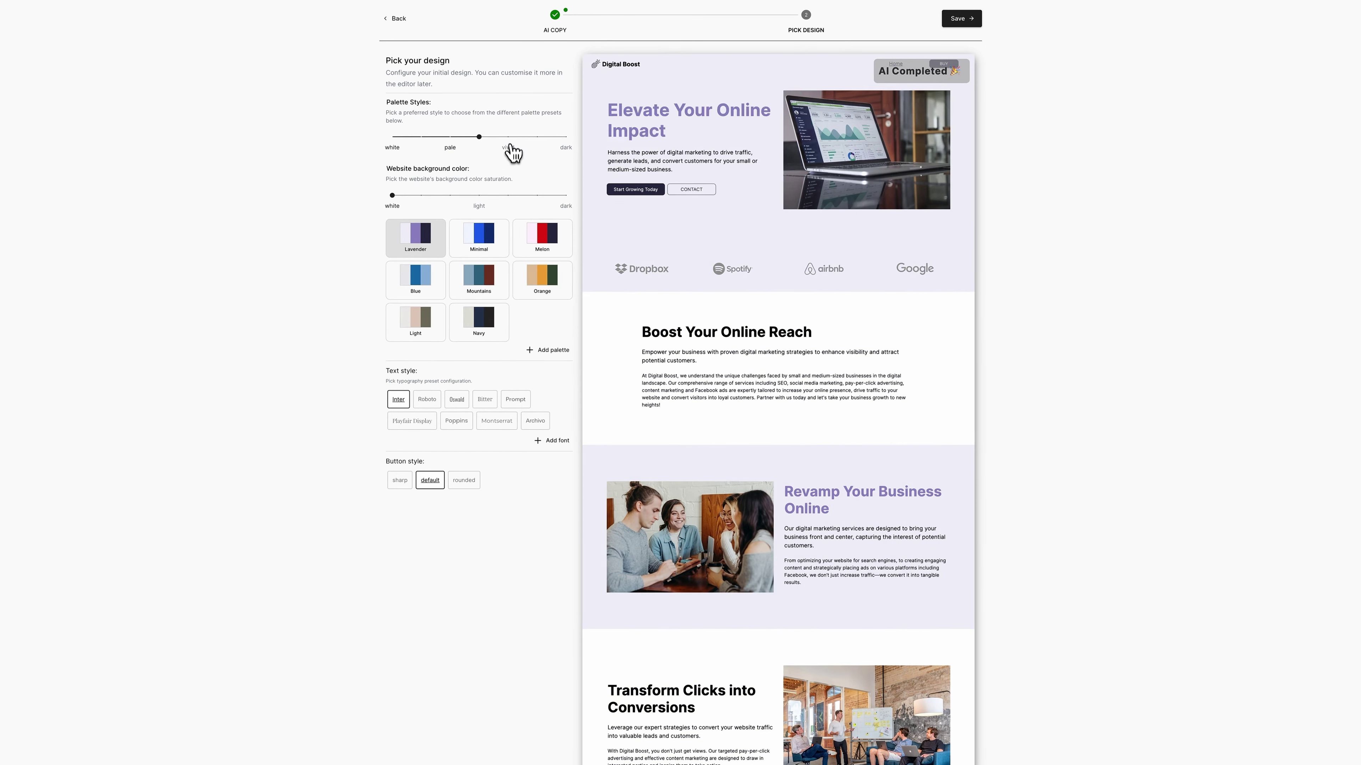
left_click(508, 140)
left_click(484, 300)
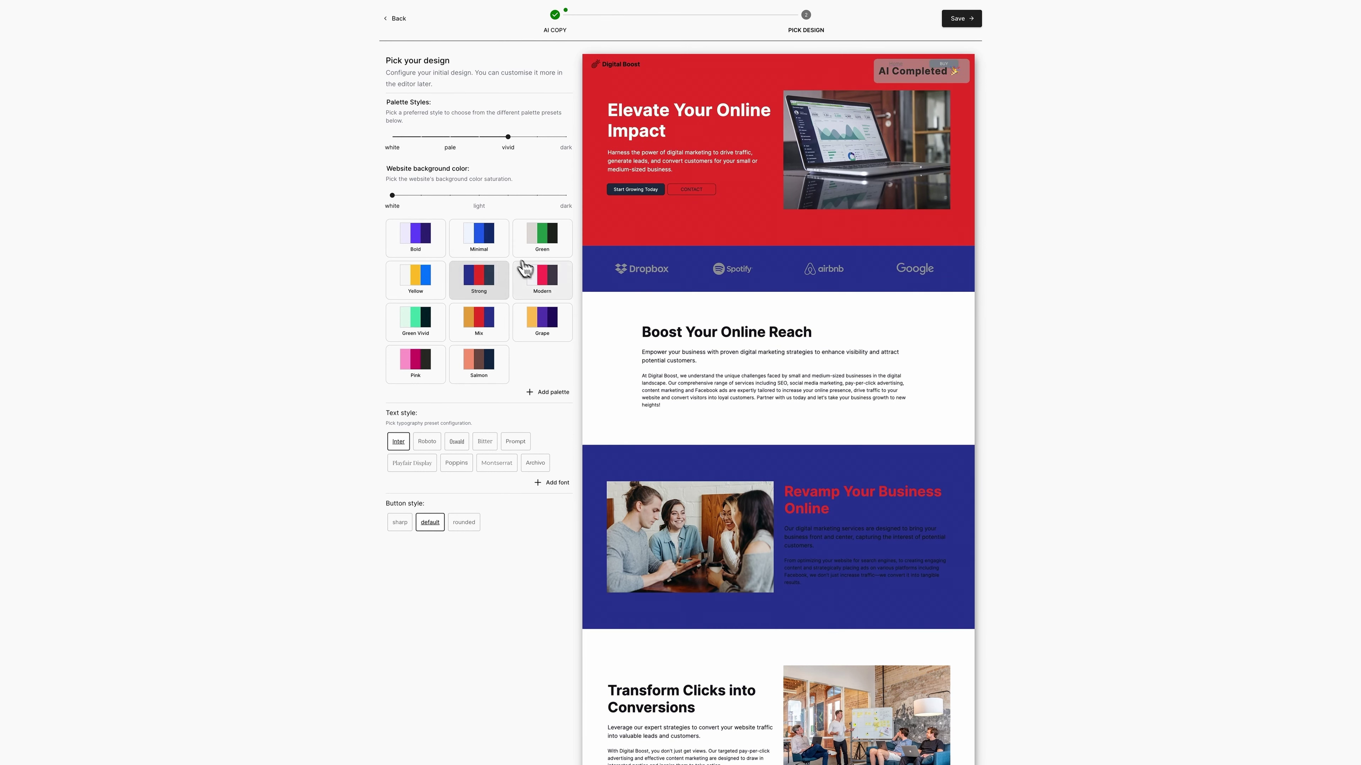
left_click(539, 278)
left_click(565, 137)
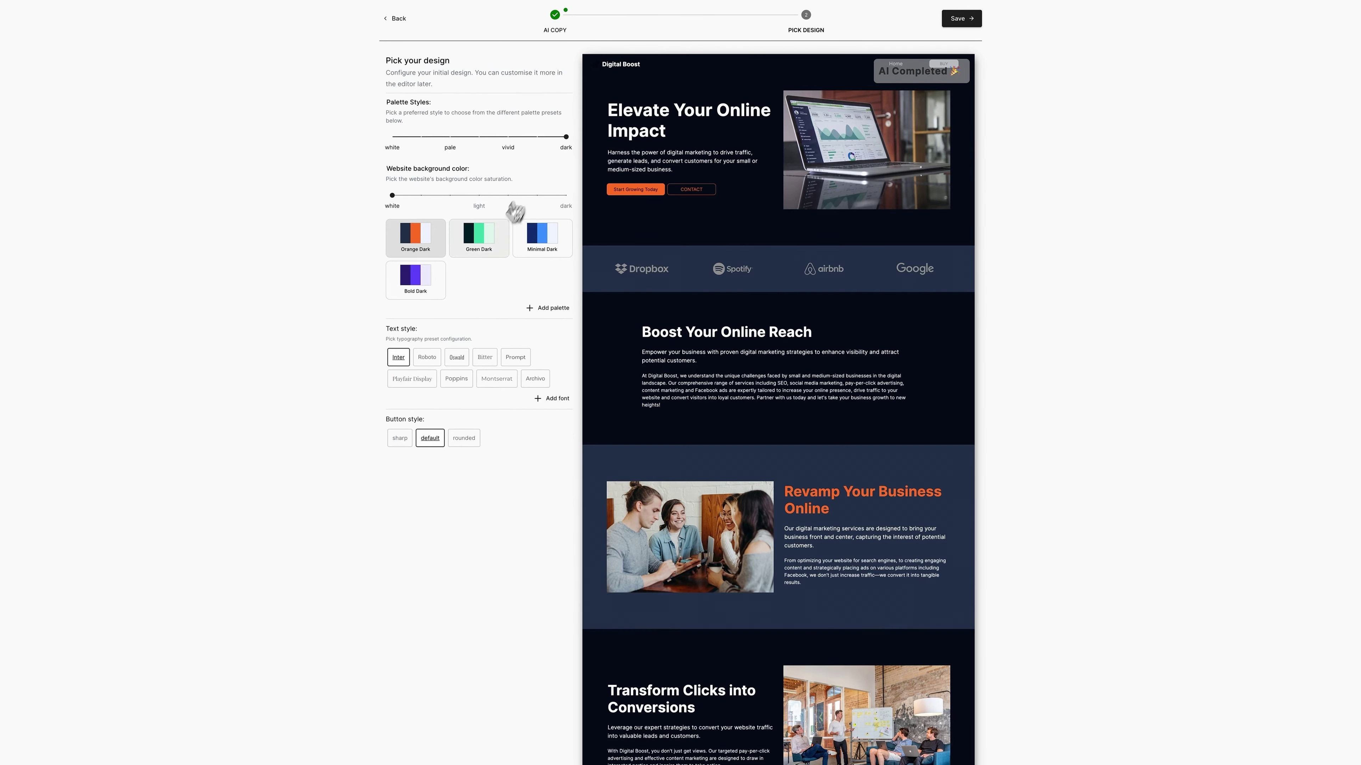
left_click(504, 227)
Step: Set the palette style to vivid with the Minimal palette and choose Poppins as the text style
left_click(507, 141)
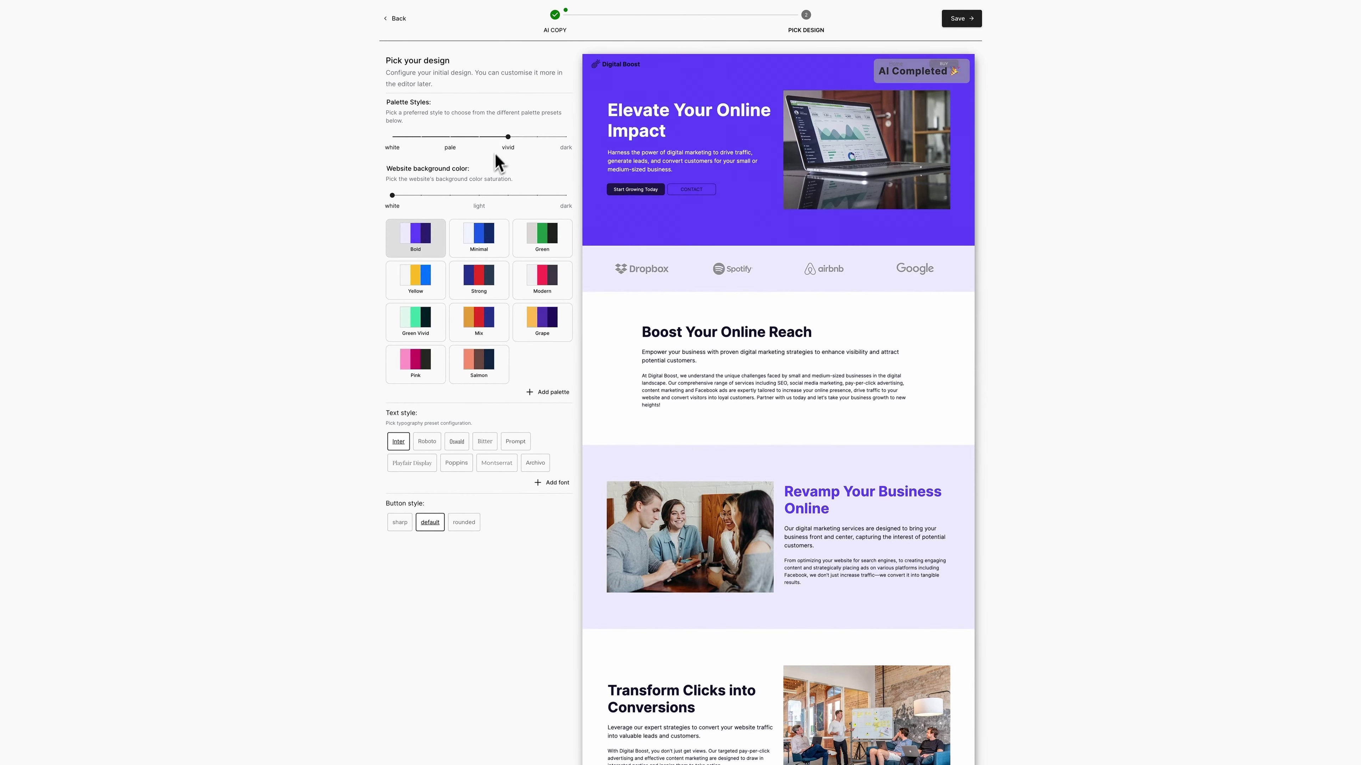
left_click(474, 235)
left_click(432, 442)
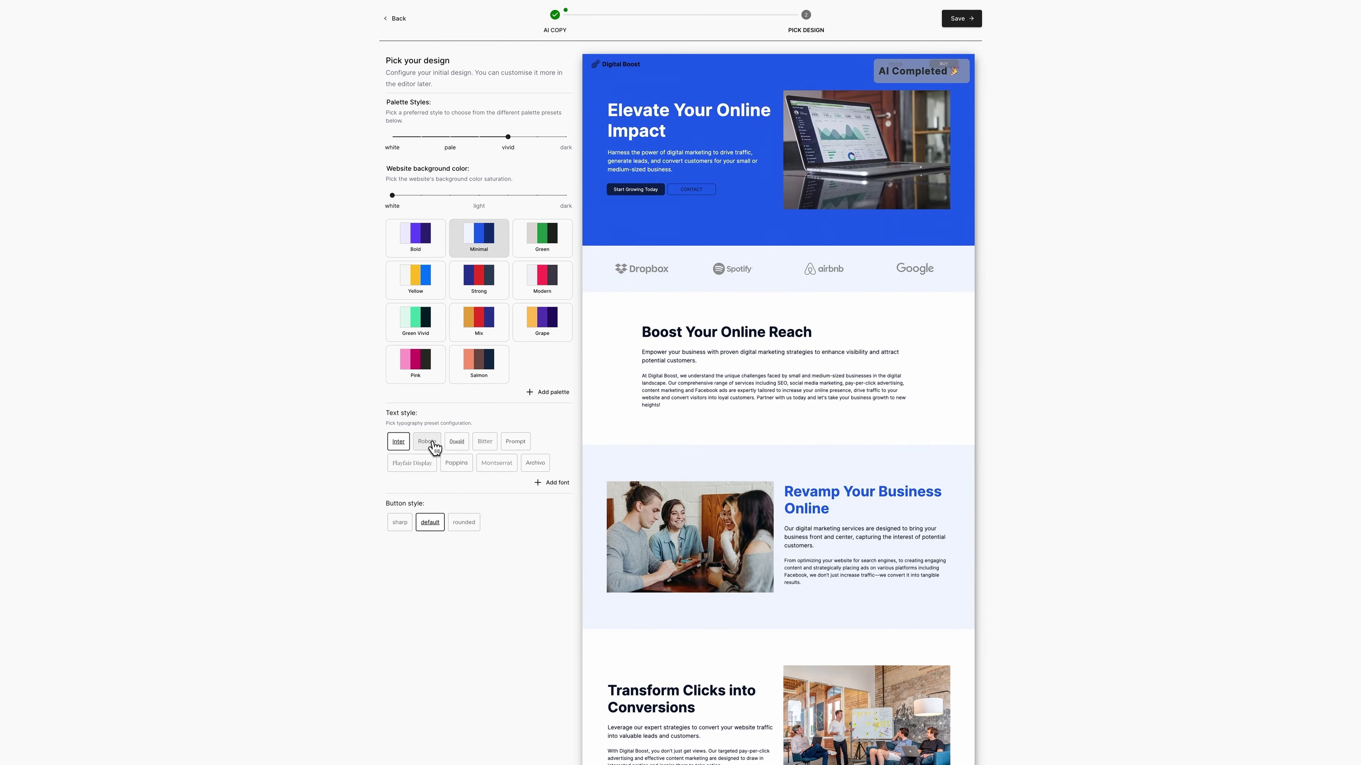
left_click(456, 445)
left_click(458, 463)
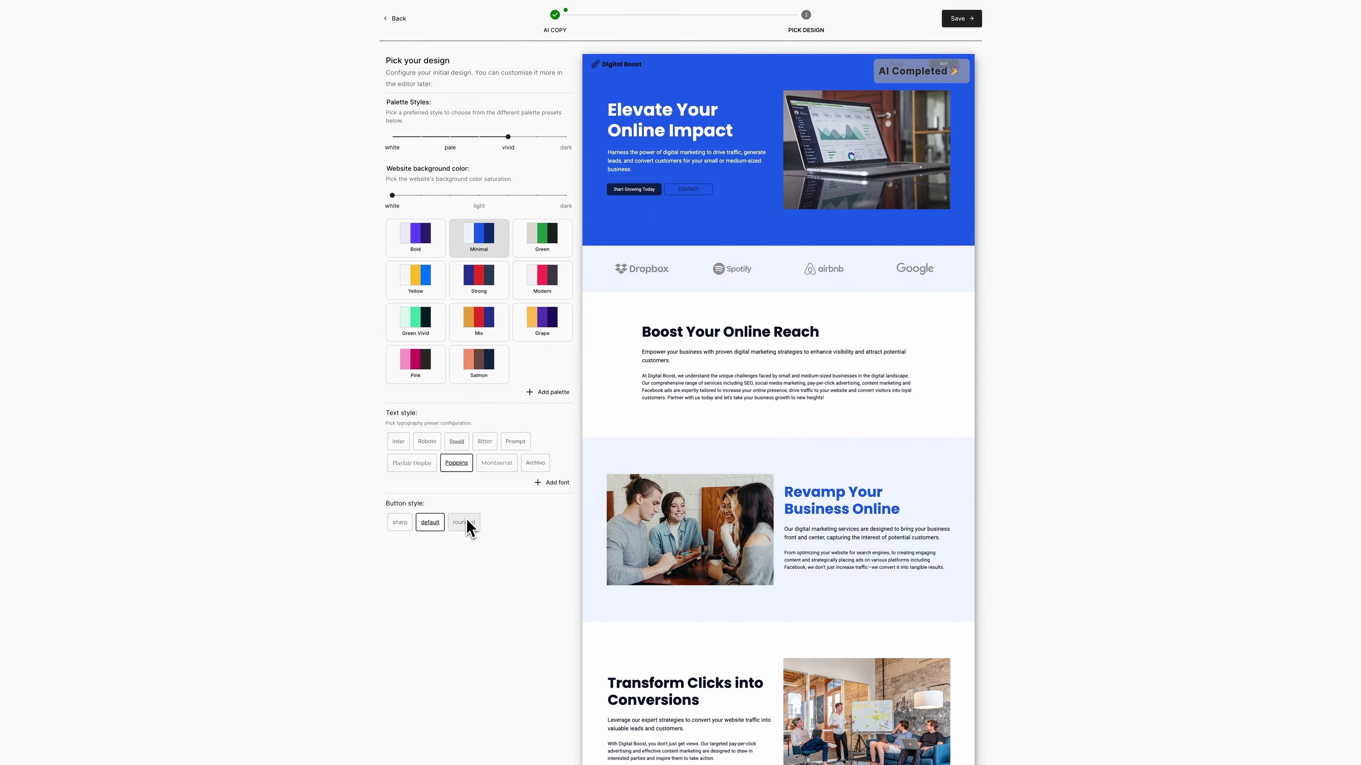
Step: Set the button style to sharp and save the initial website design
left_click(400, 526)
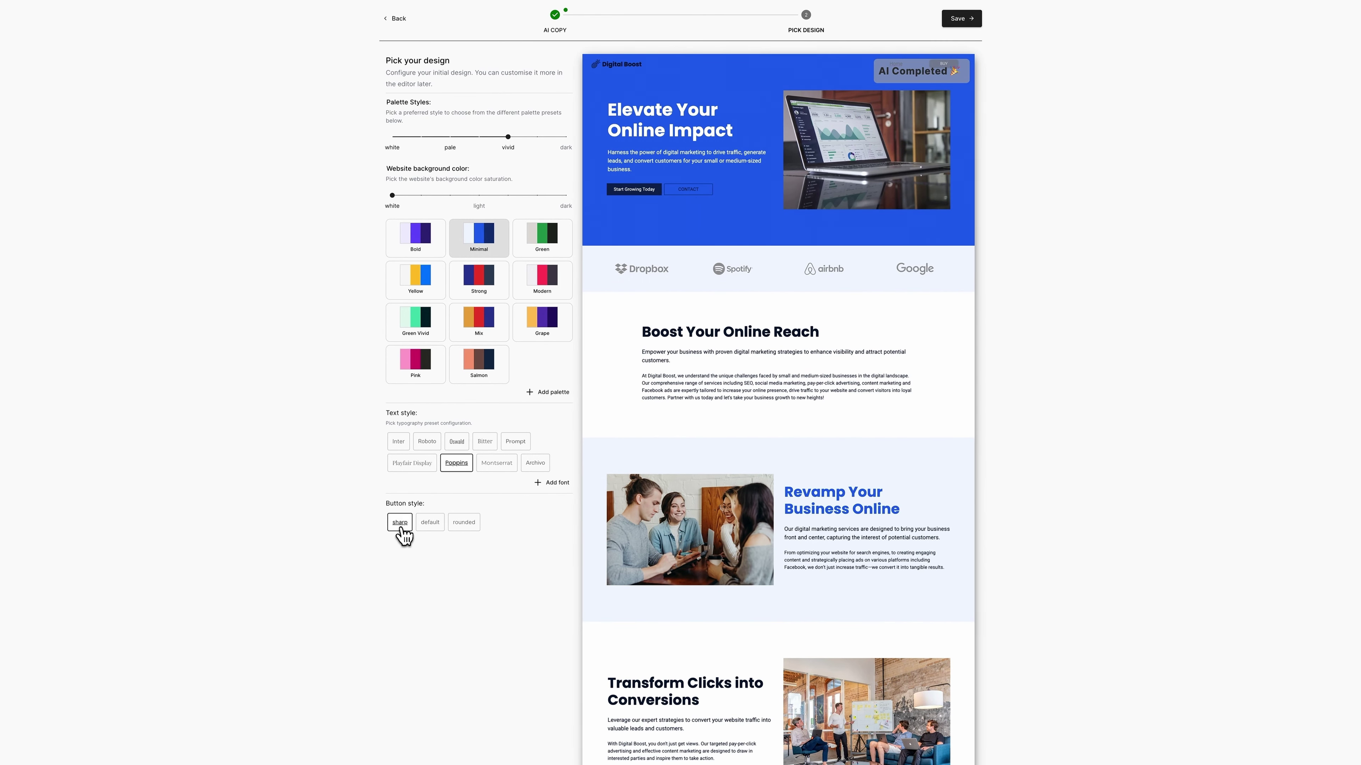
left_click(960, 20)
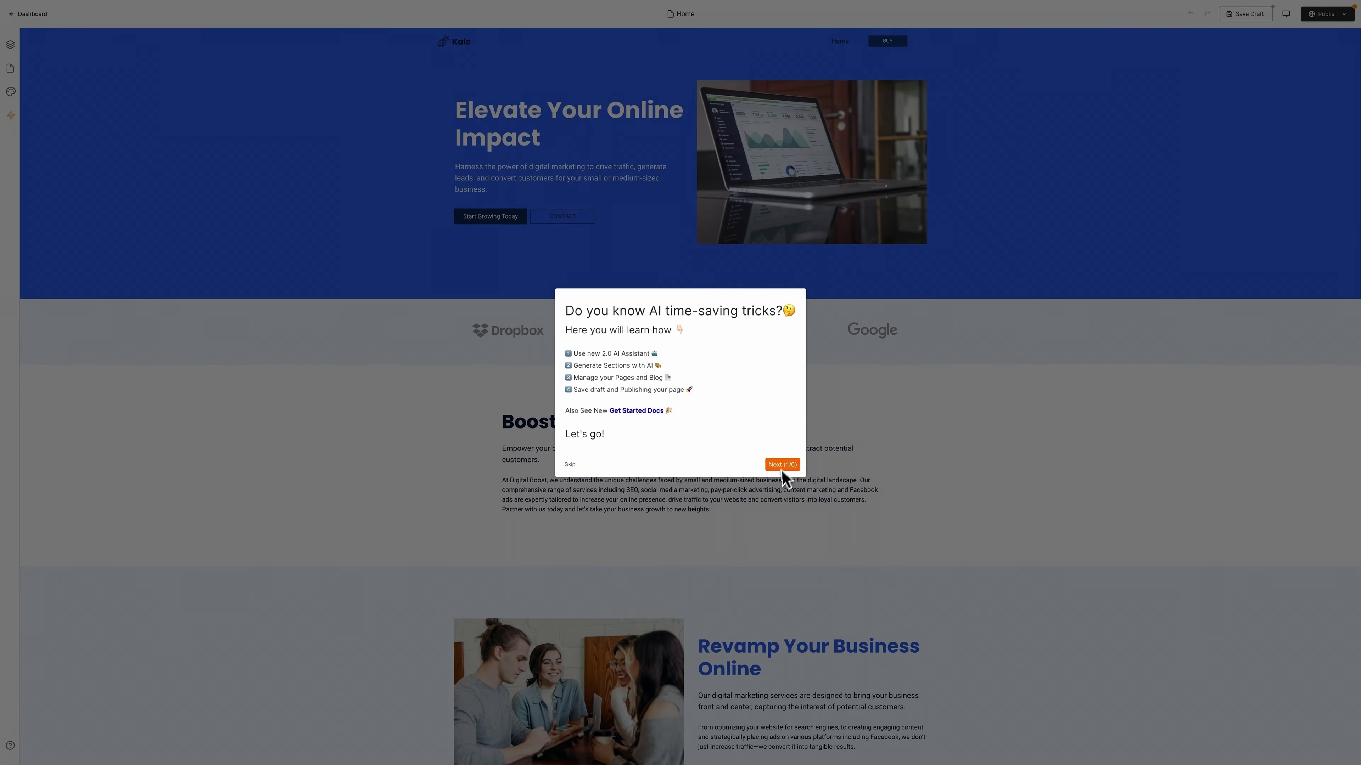
Step: Go through all six pages of the editor's introductory tour and finish it
left_click(782, 467)
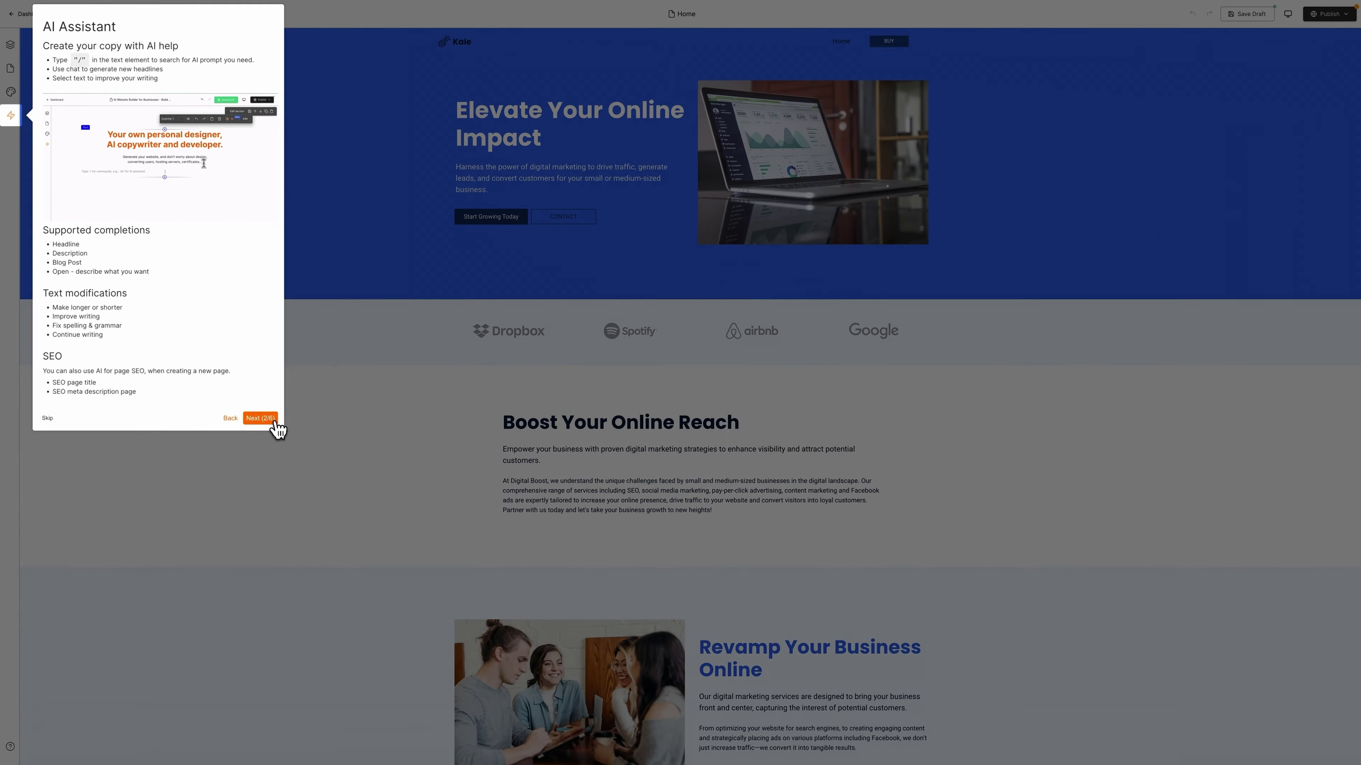
left_click(396, 601)
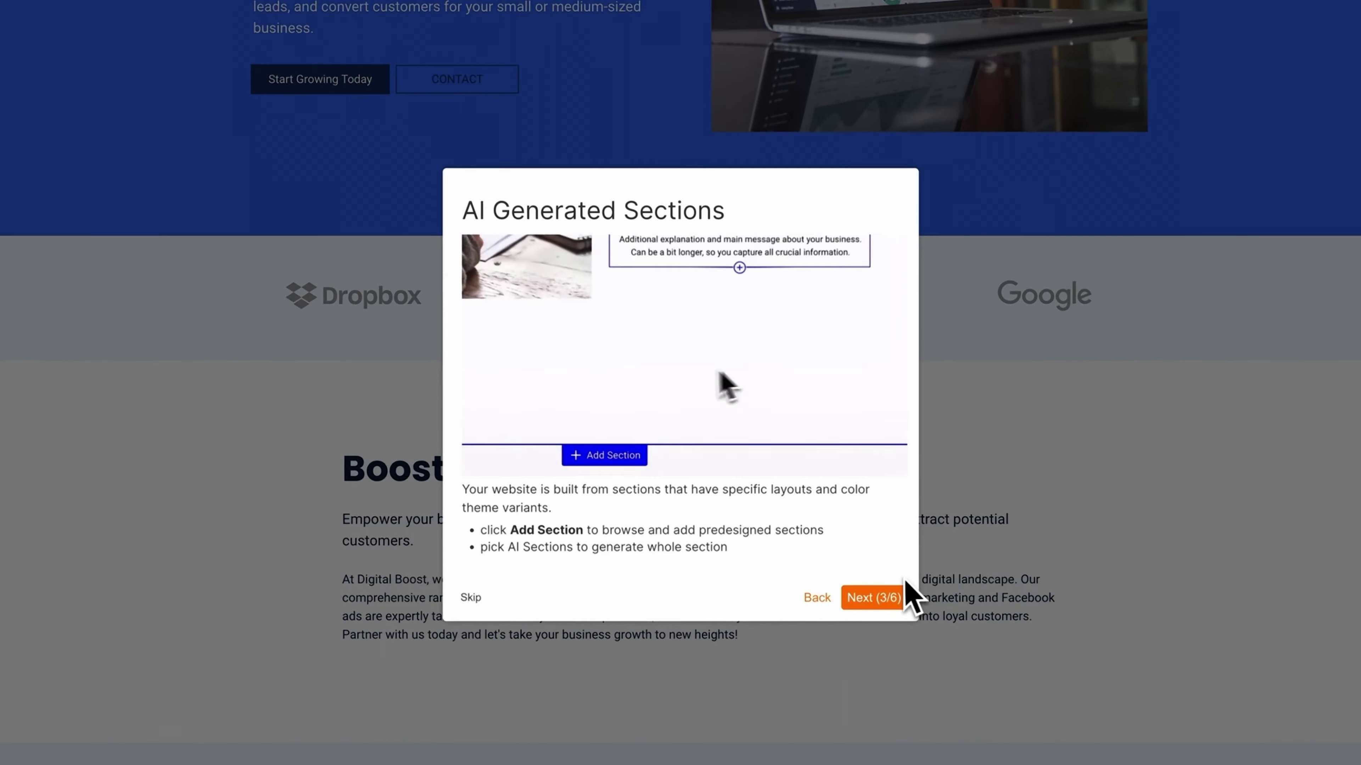
left_click(878, 598)
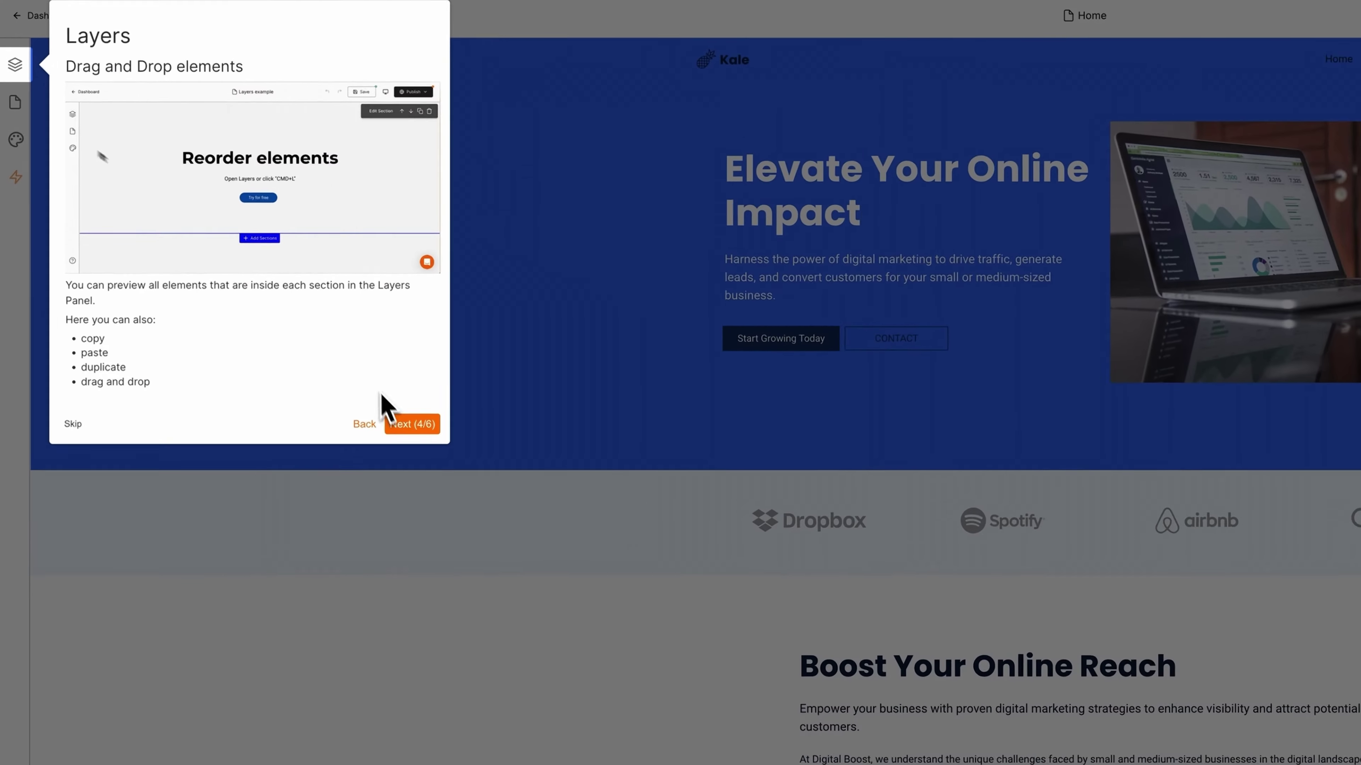
left_click(269, 279)
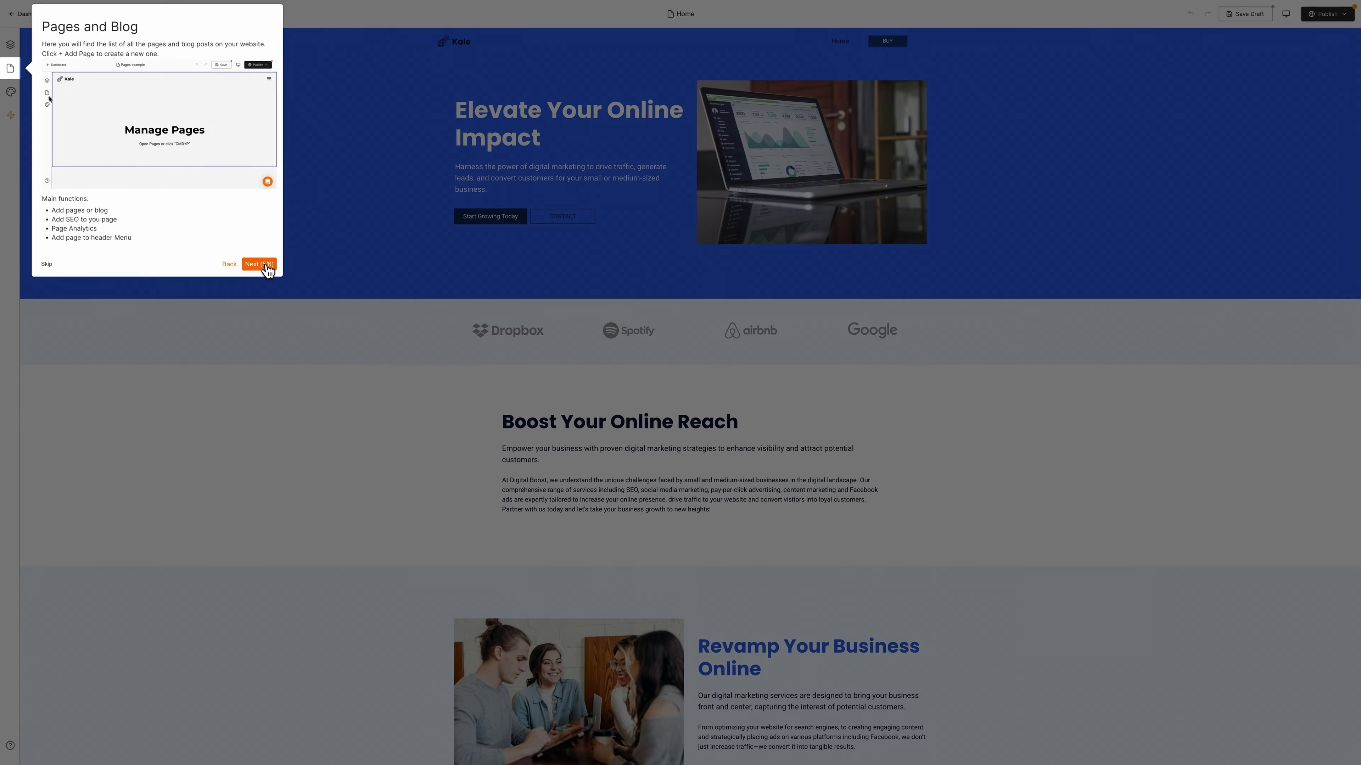
left_click(421, 424)
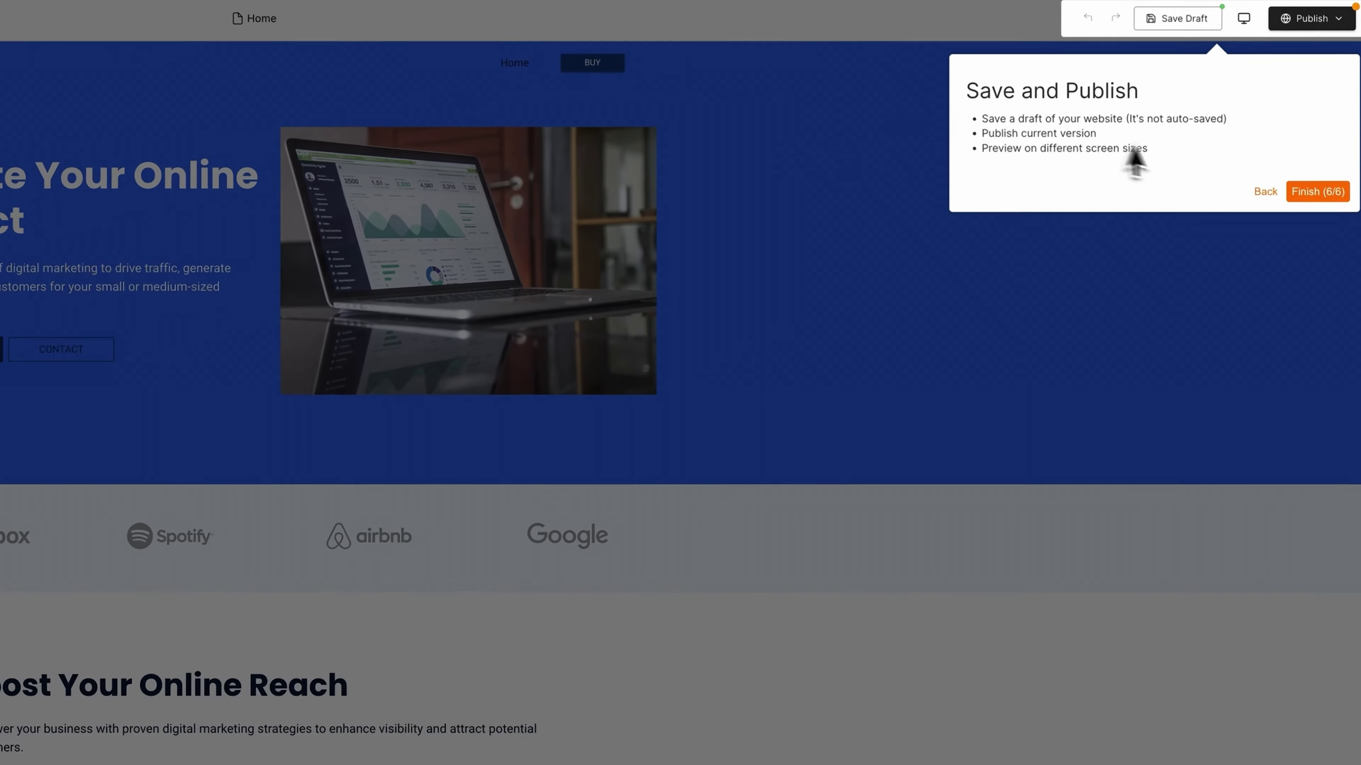
left_click(1324, 156)
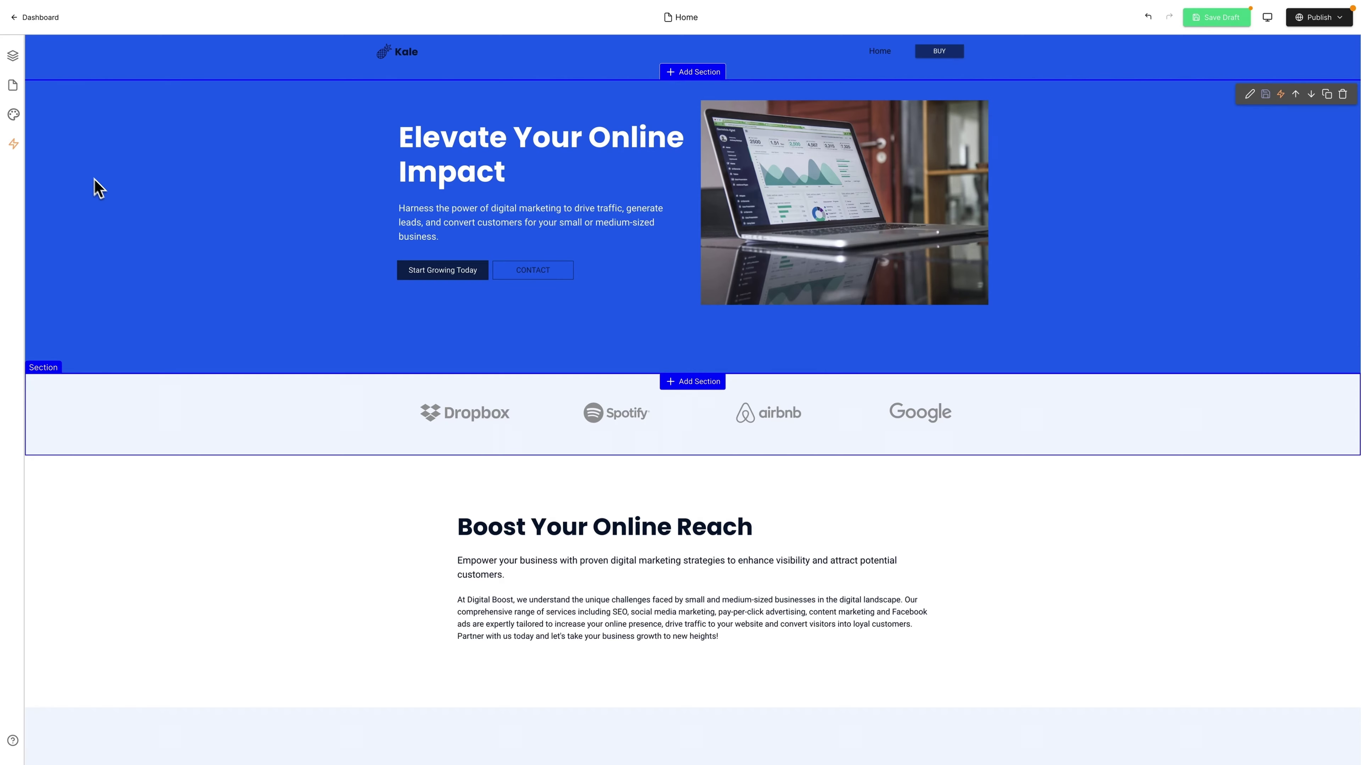
Step: Apply the Modern color preset in the website settings, discarding the custom colors
left_click(15, 115)
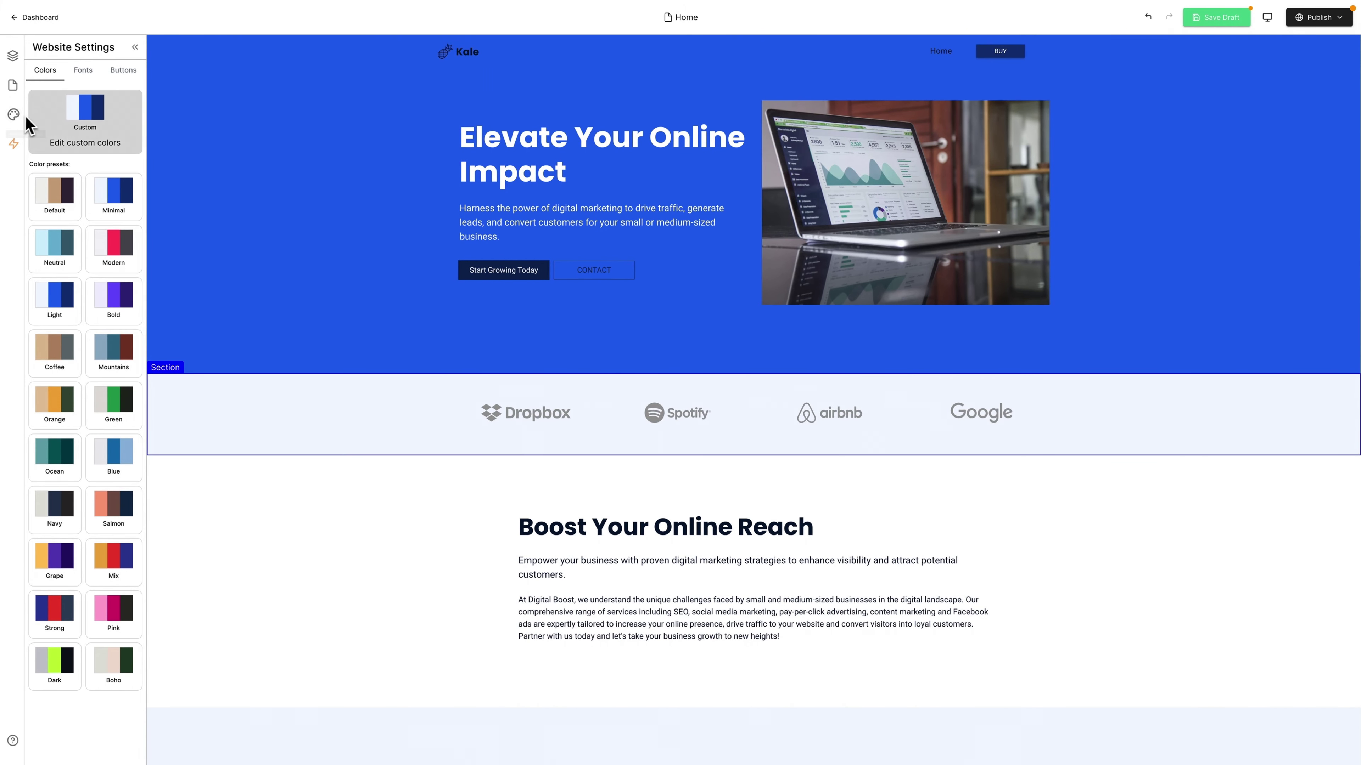
left_click(113, 248)
left_click(693, 451)
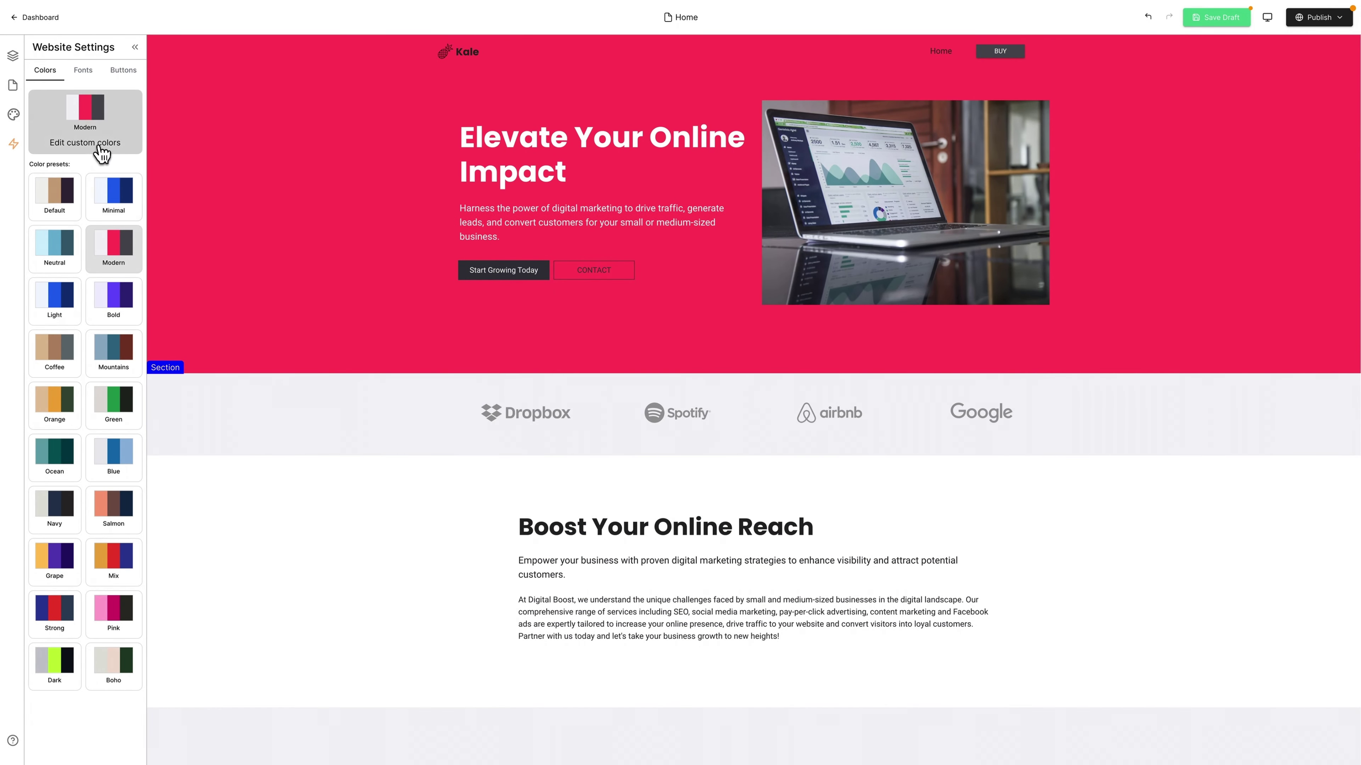
Step: Customize the brand colors by setting Primary (Bright) to purple #9c27b0 and check the recolored page sections
left_click(100, 151)
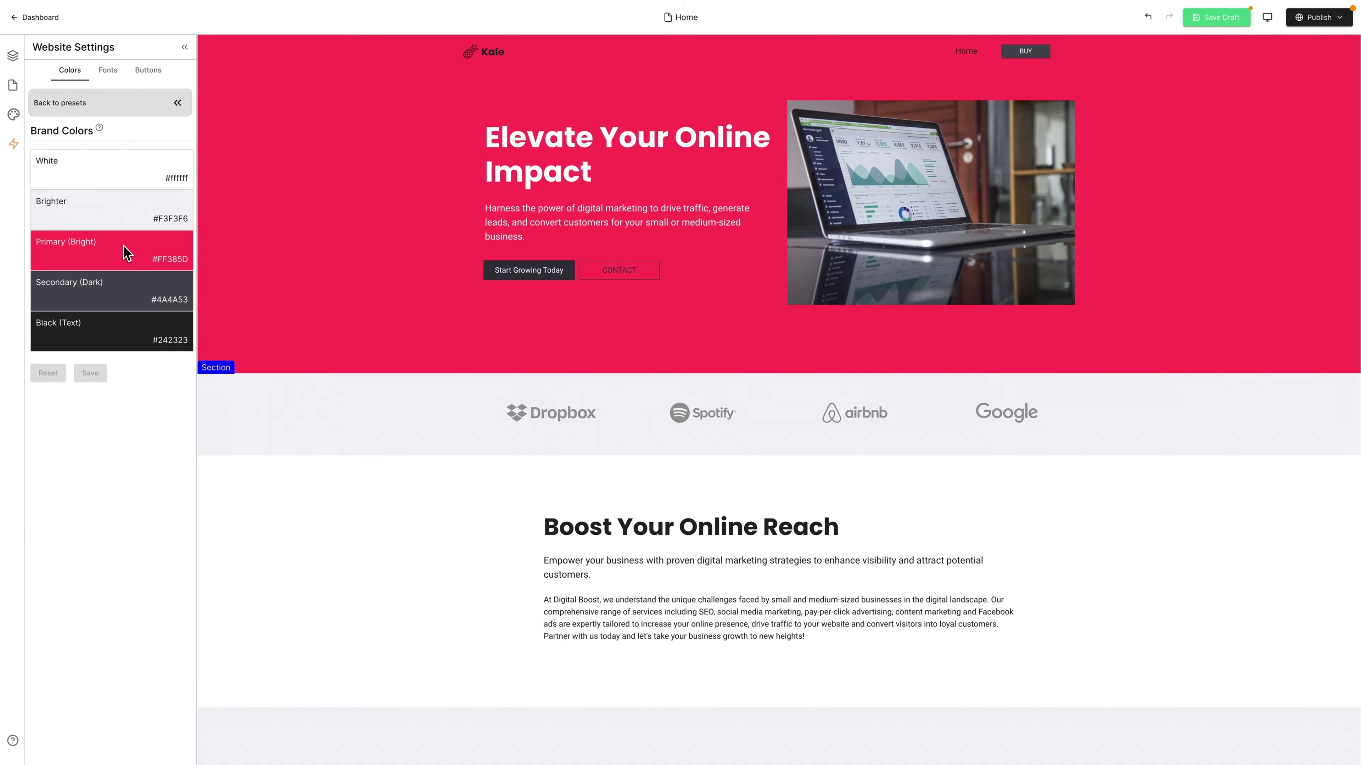
left_click(127, 253)
left_click(263, 398)
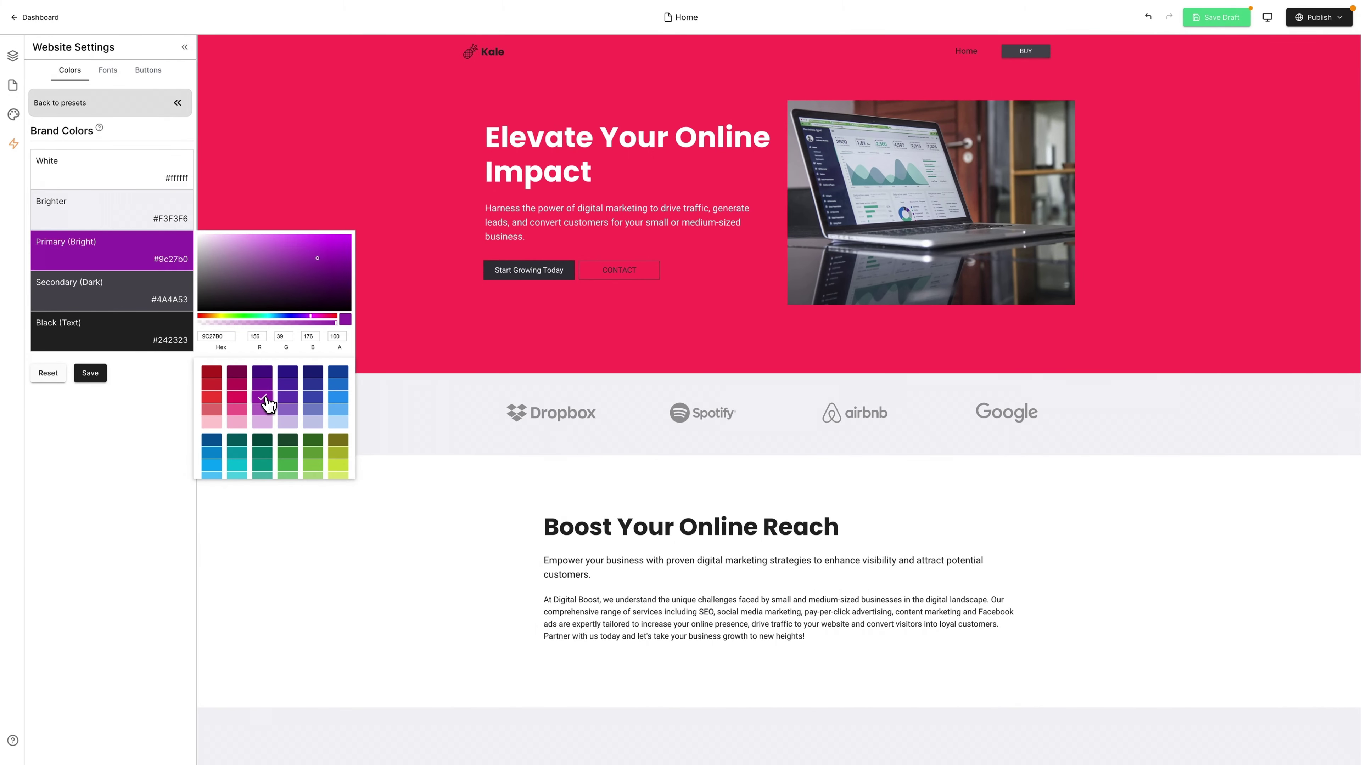
left_click(162, 415)
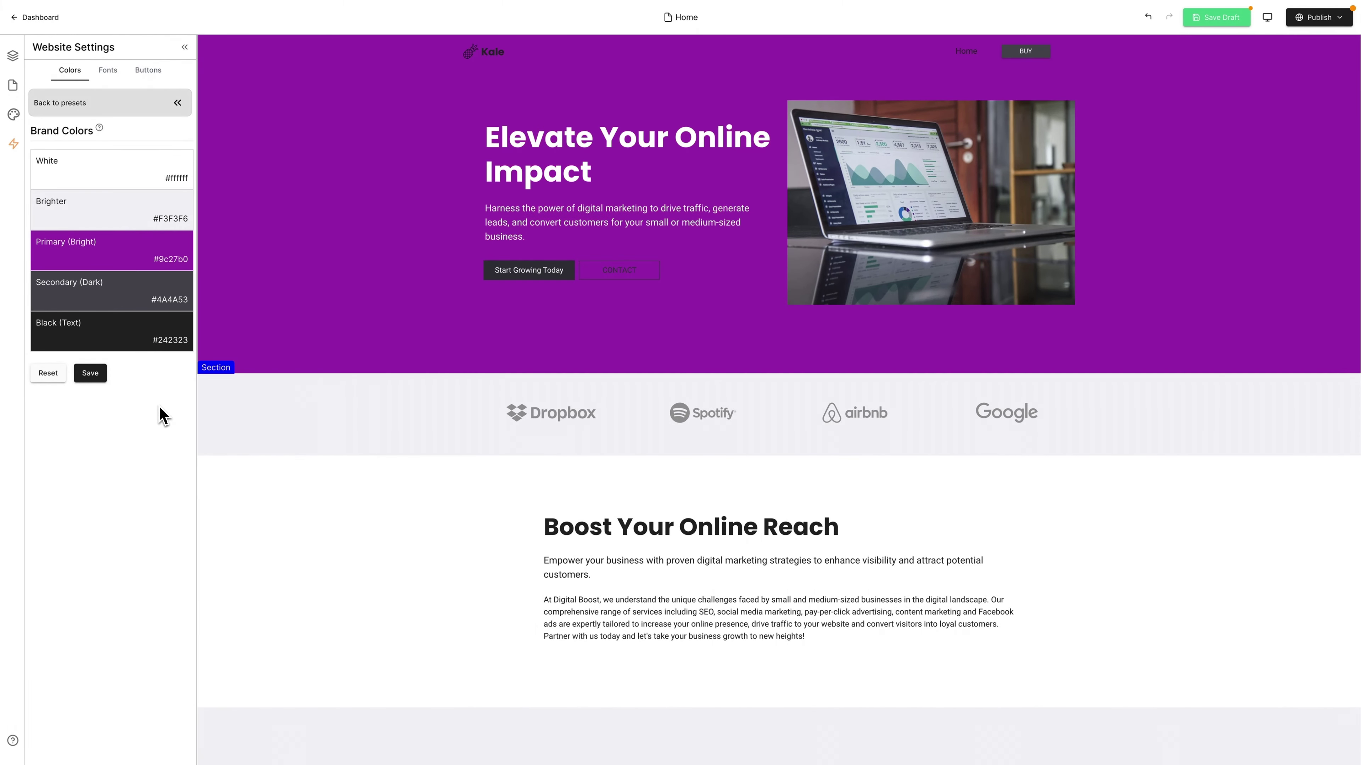
scroll(477, 510, "down", 2)
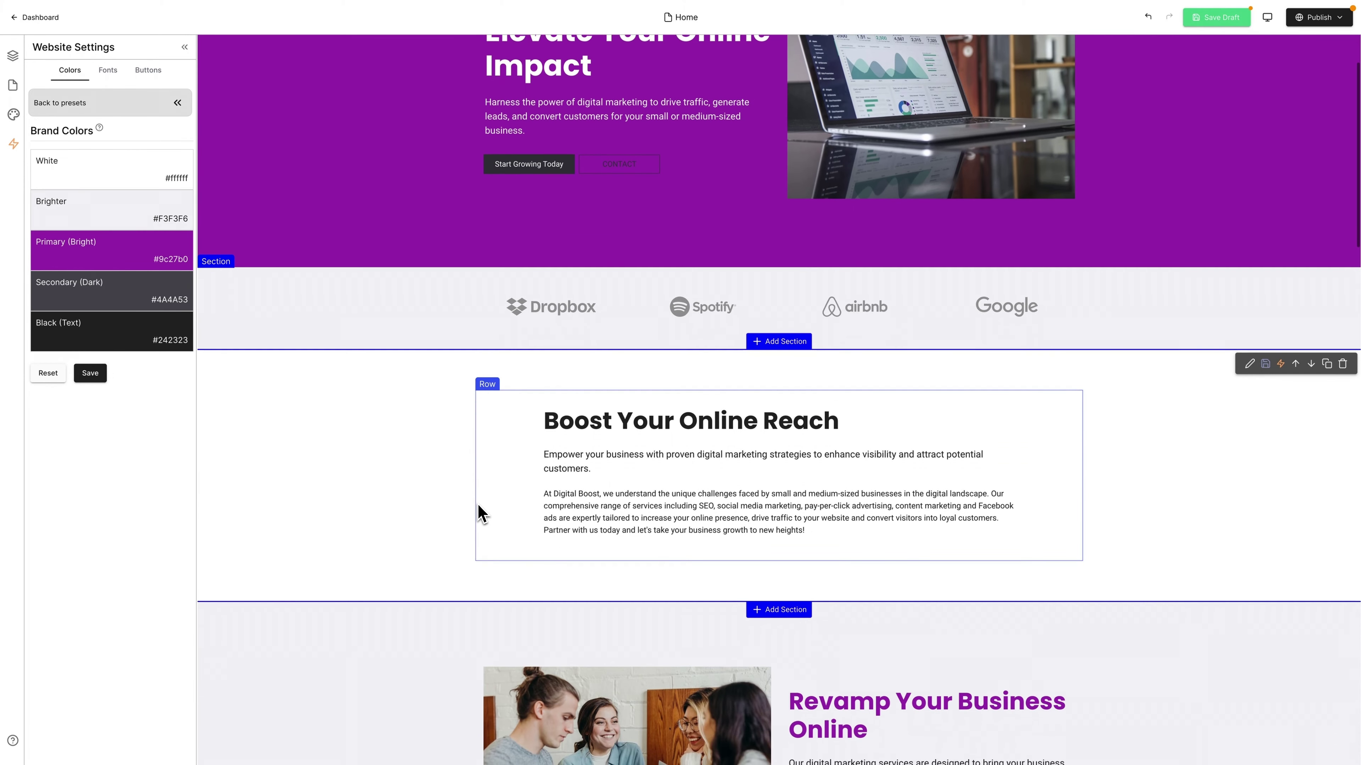
scroll(483, 322, "up", 2)
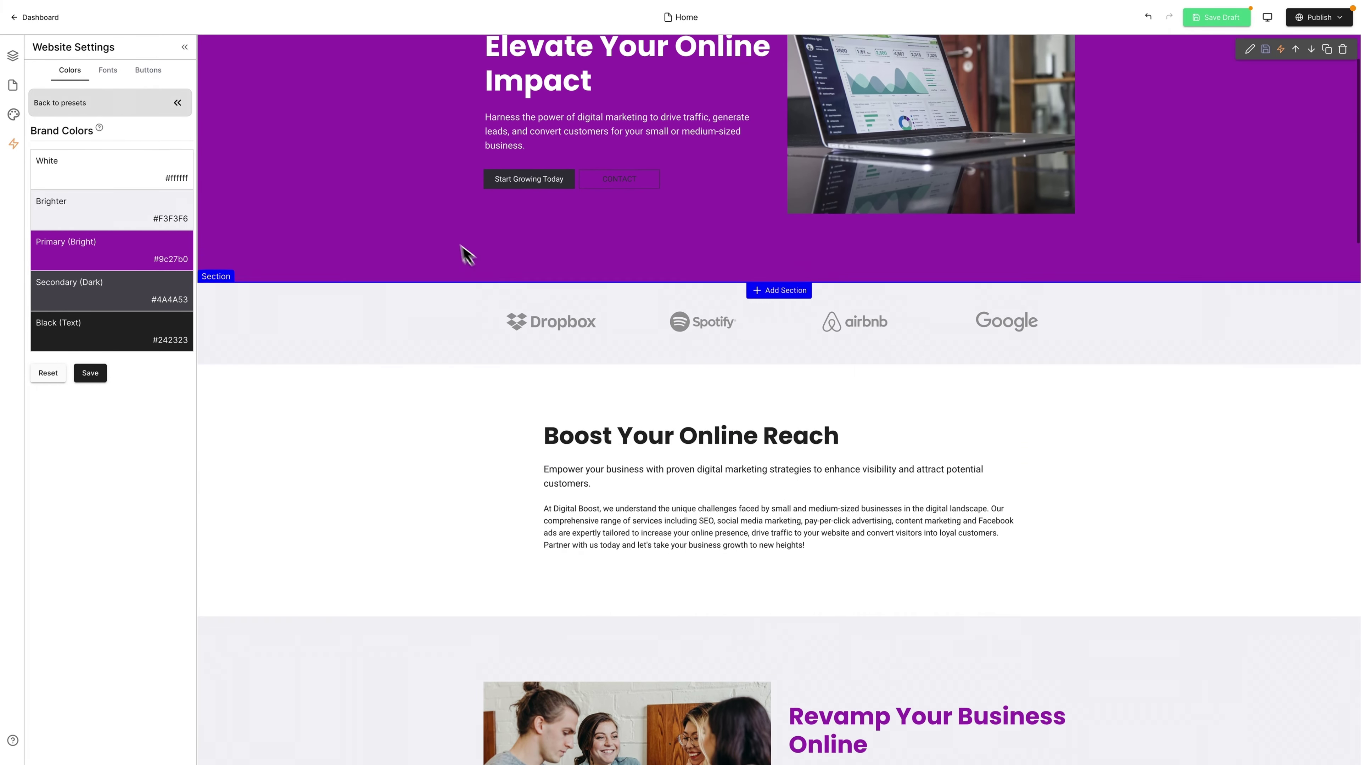
Step: Apply the Prompt font preset to the website, discarding the custom font
left_click(105, 70)
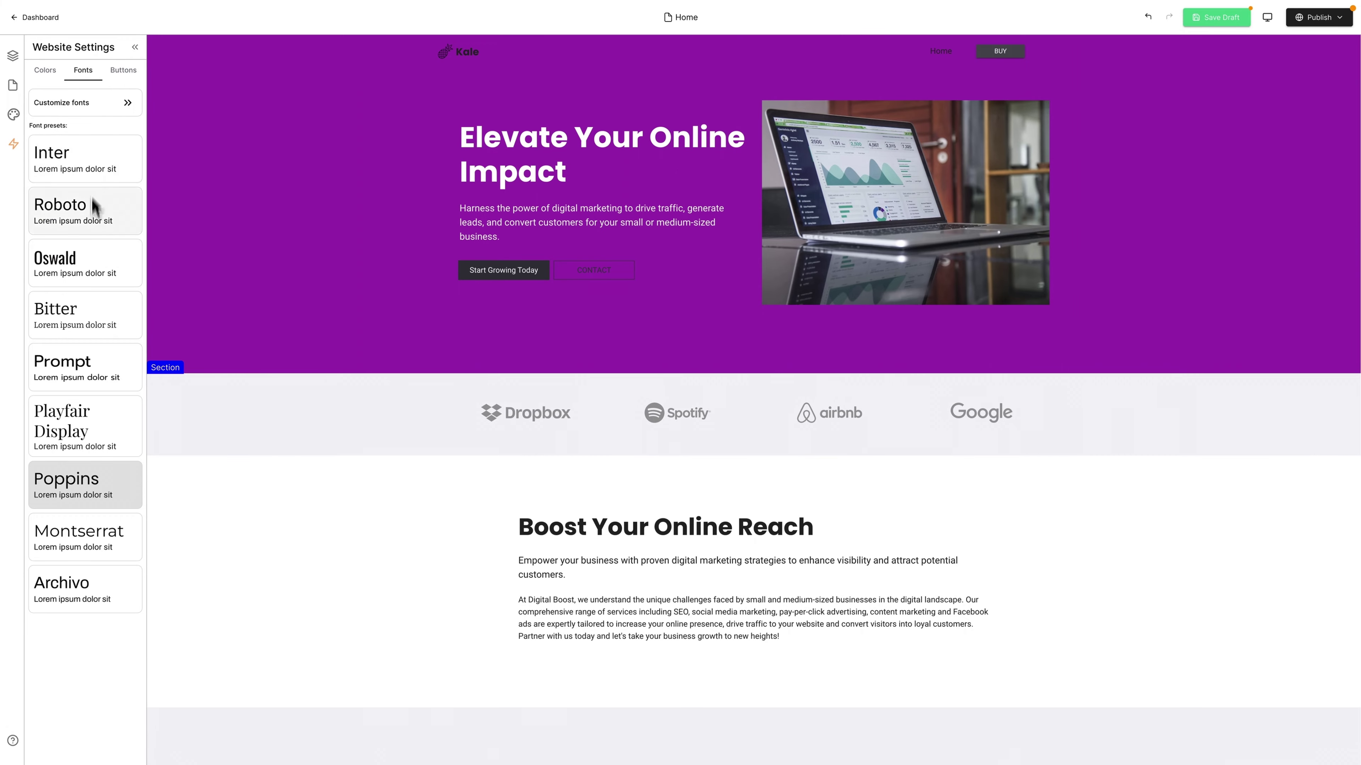
left_click(92, 362)
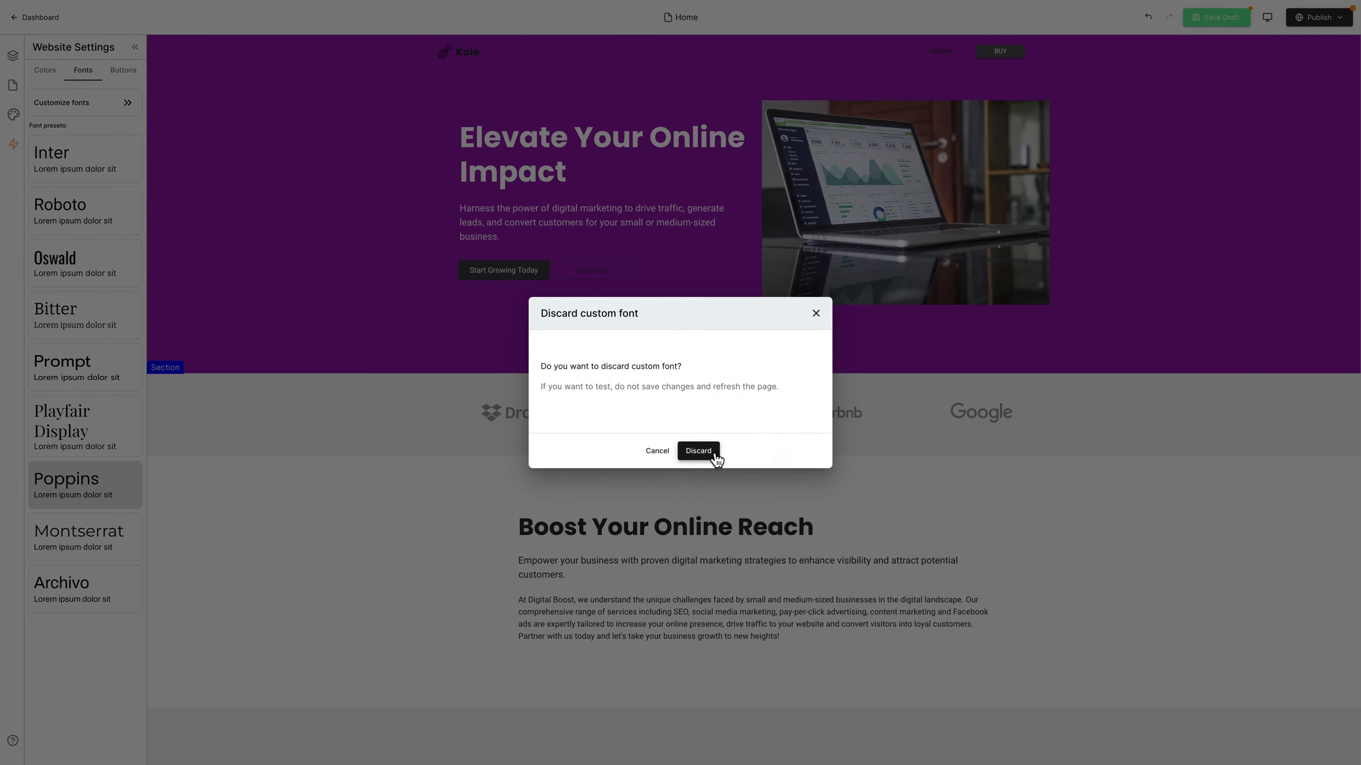
left_click(698, 452)
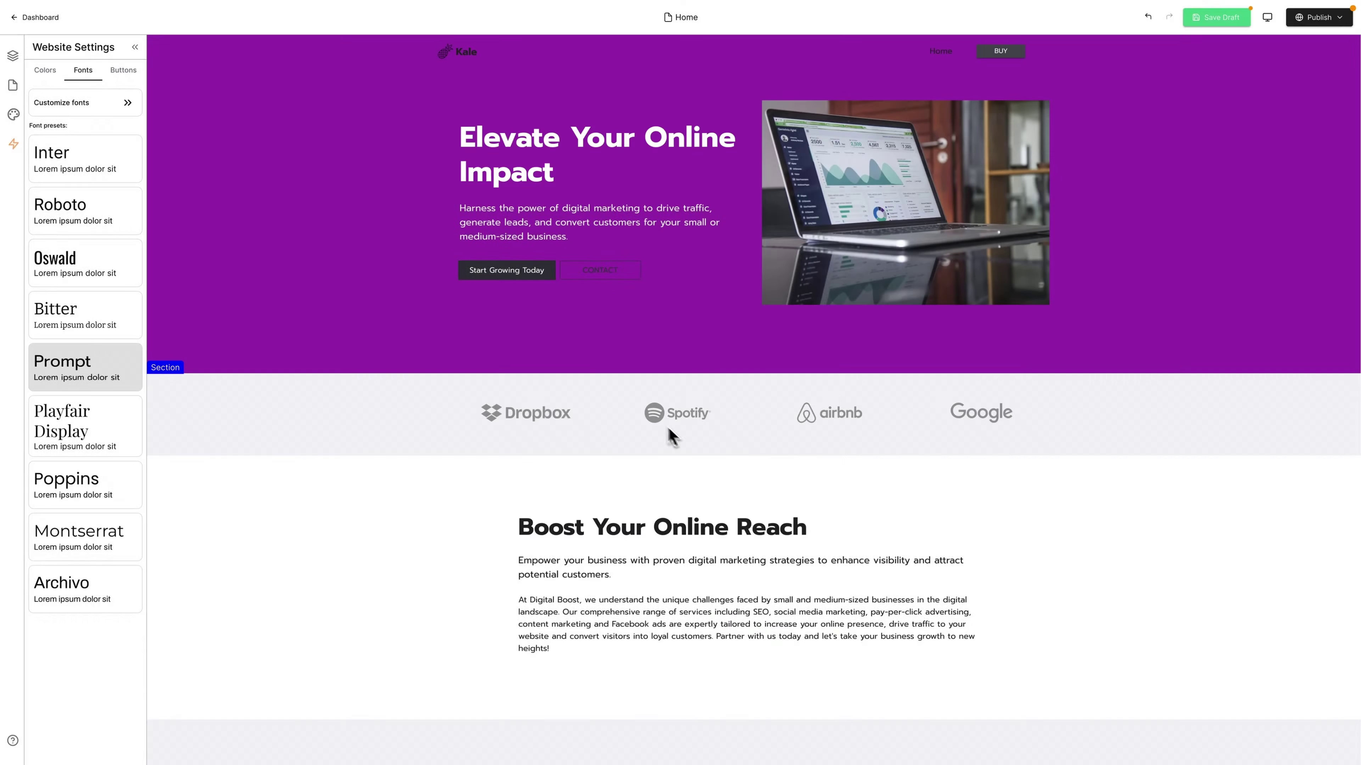
Step: Customize the fonts by setting the heading font to the Google font Lobster
left_click(80, 105)
left_click(86, 181)
type("l")
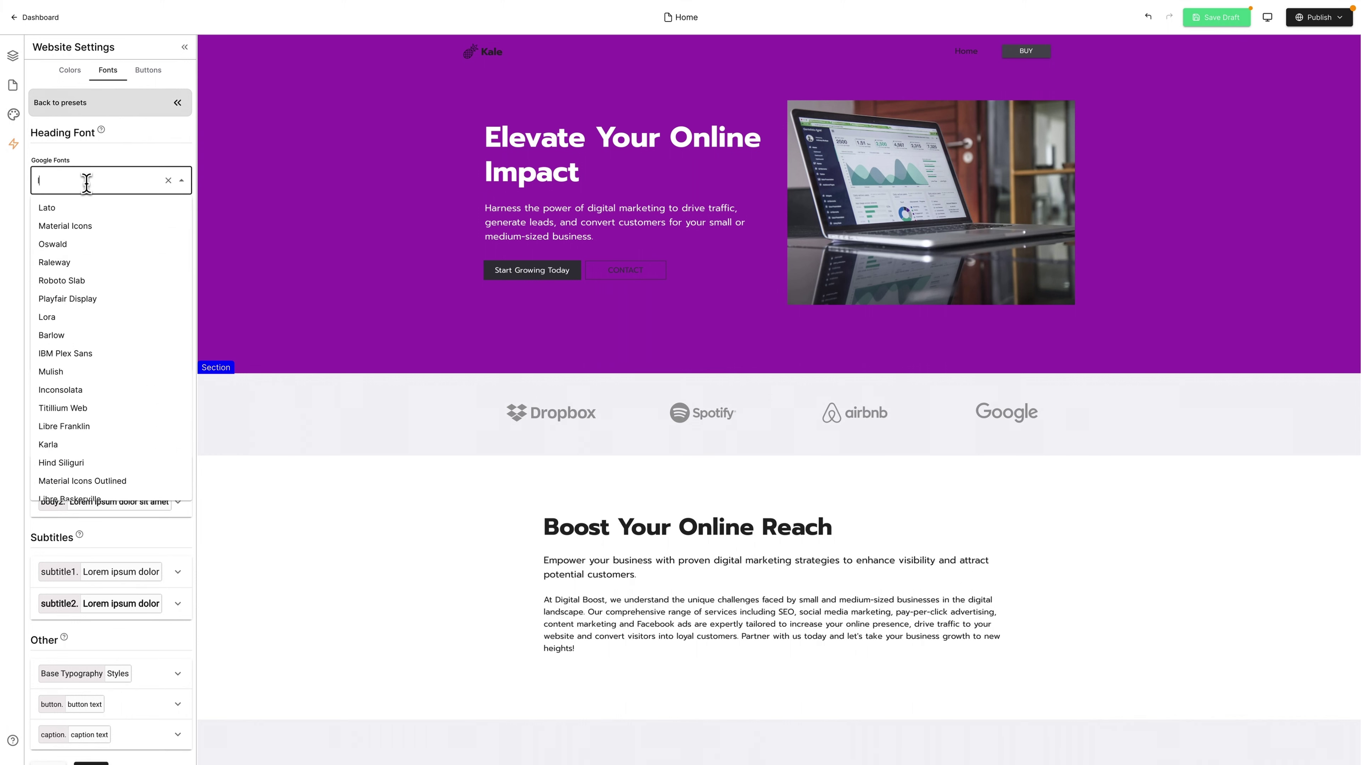
type("obs")
left_click(85, 209)
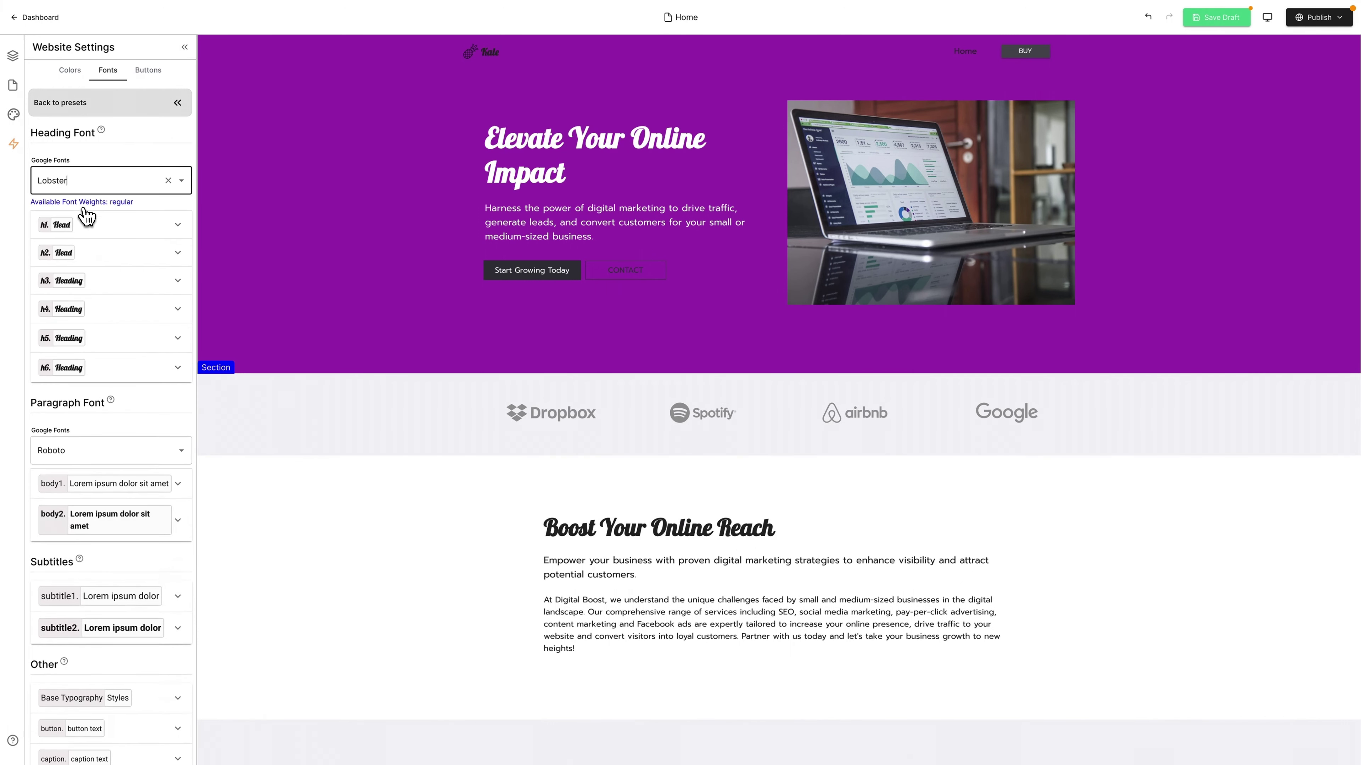
Step: Set the h1 heading's font size to 4.55 rem in the custom font settings
left_click(181, 230)
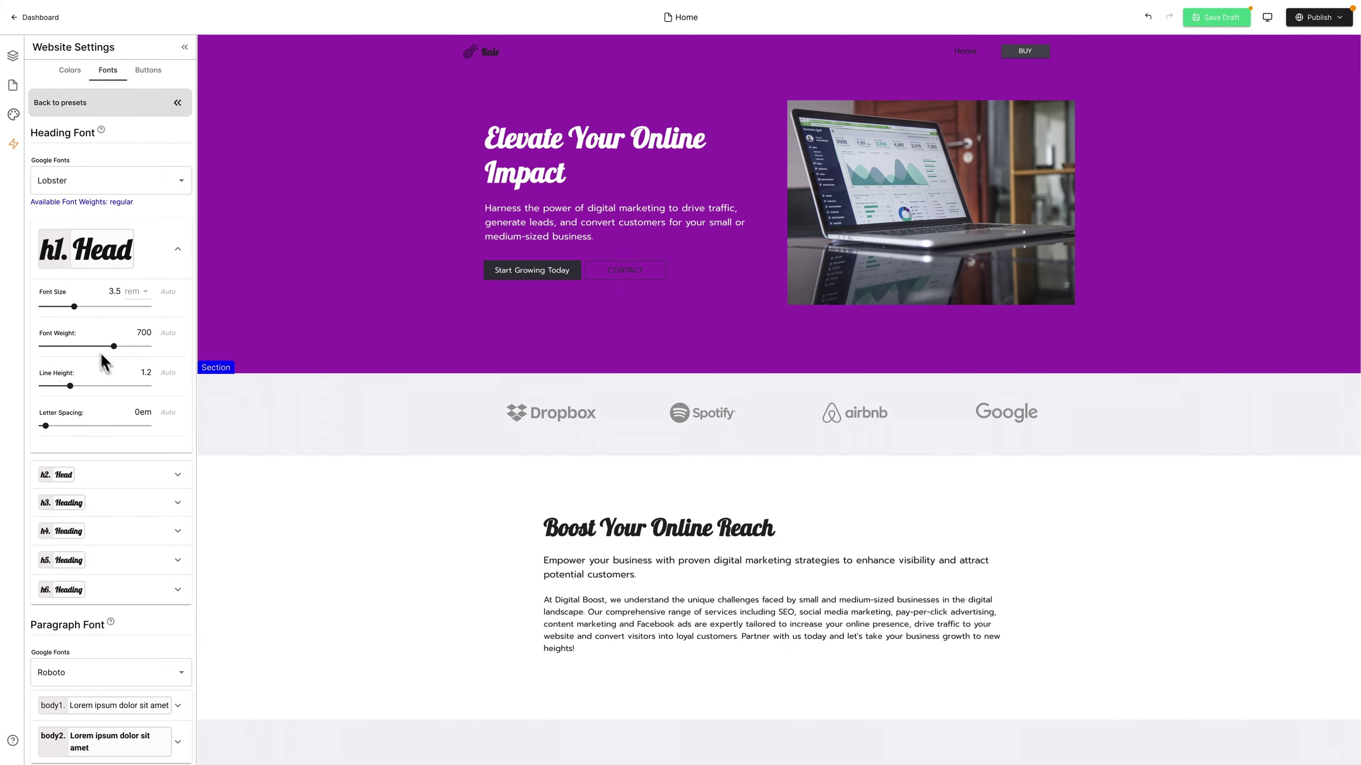
left_click_drag(64, 307, 61, 308)
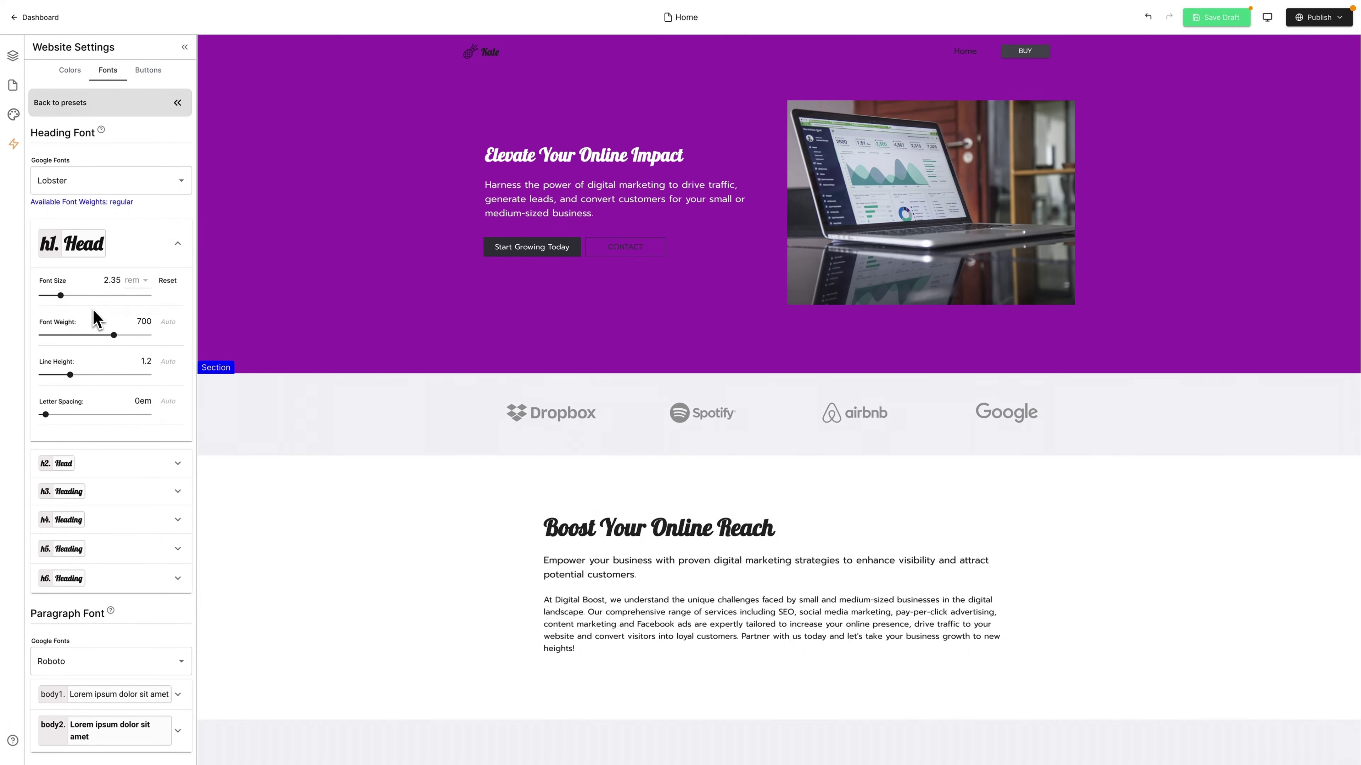
left_click(87, 296)
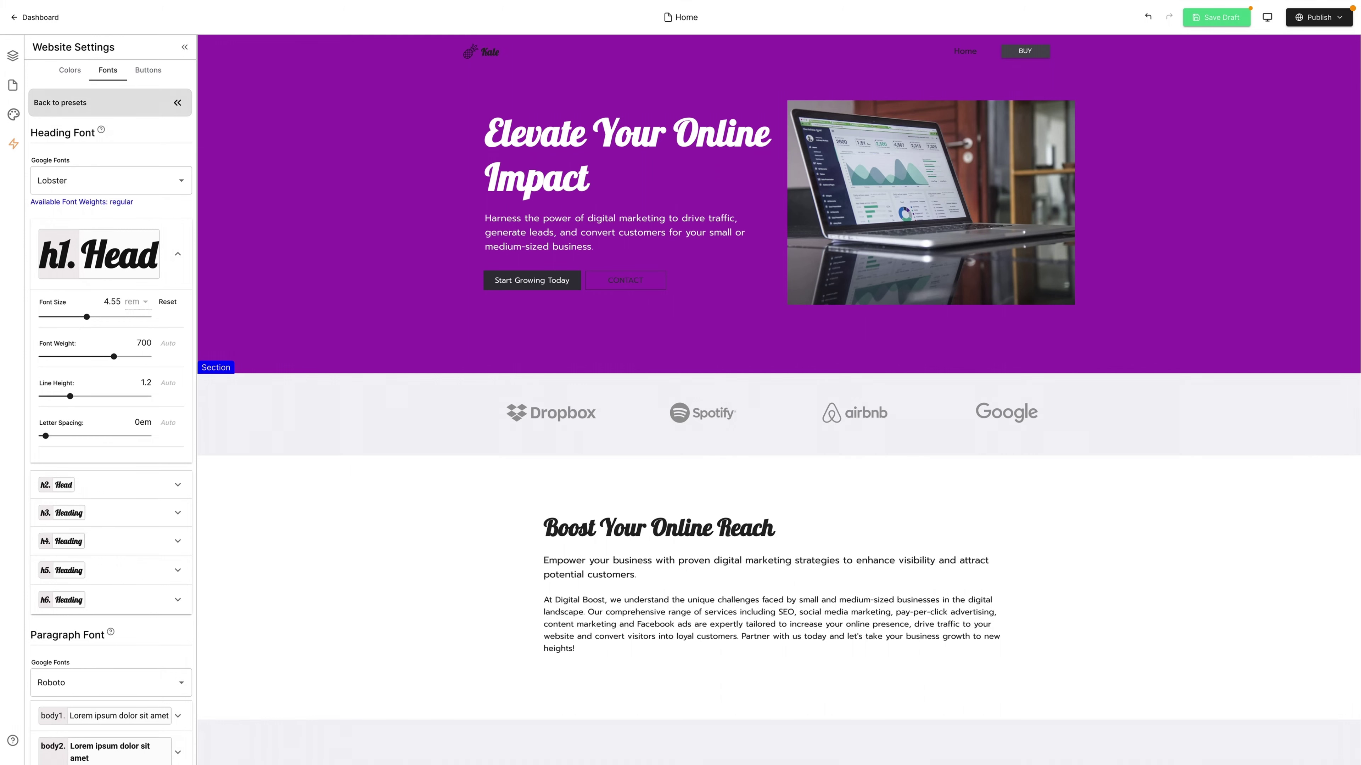
left_click(177, 254)
Step: Change the website's button style to rounded, close the website settings and save the draft
left_click(155, 74)
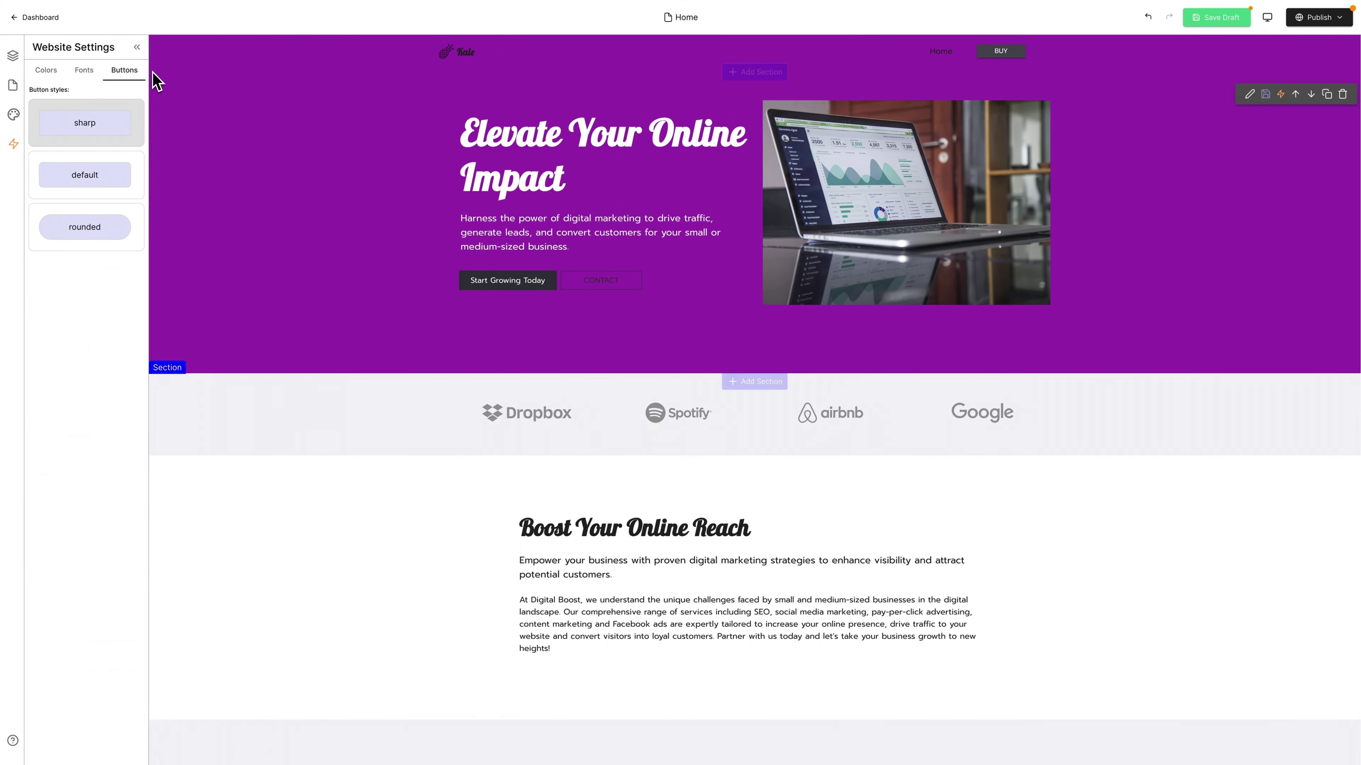
left_click(106, 182)
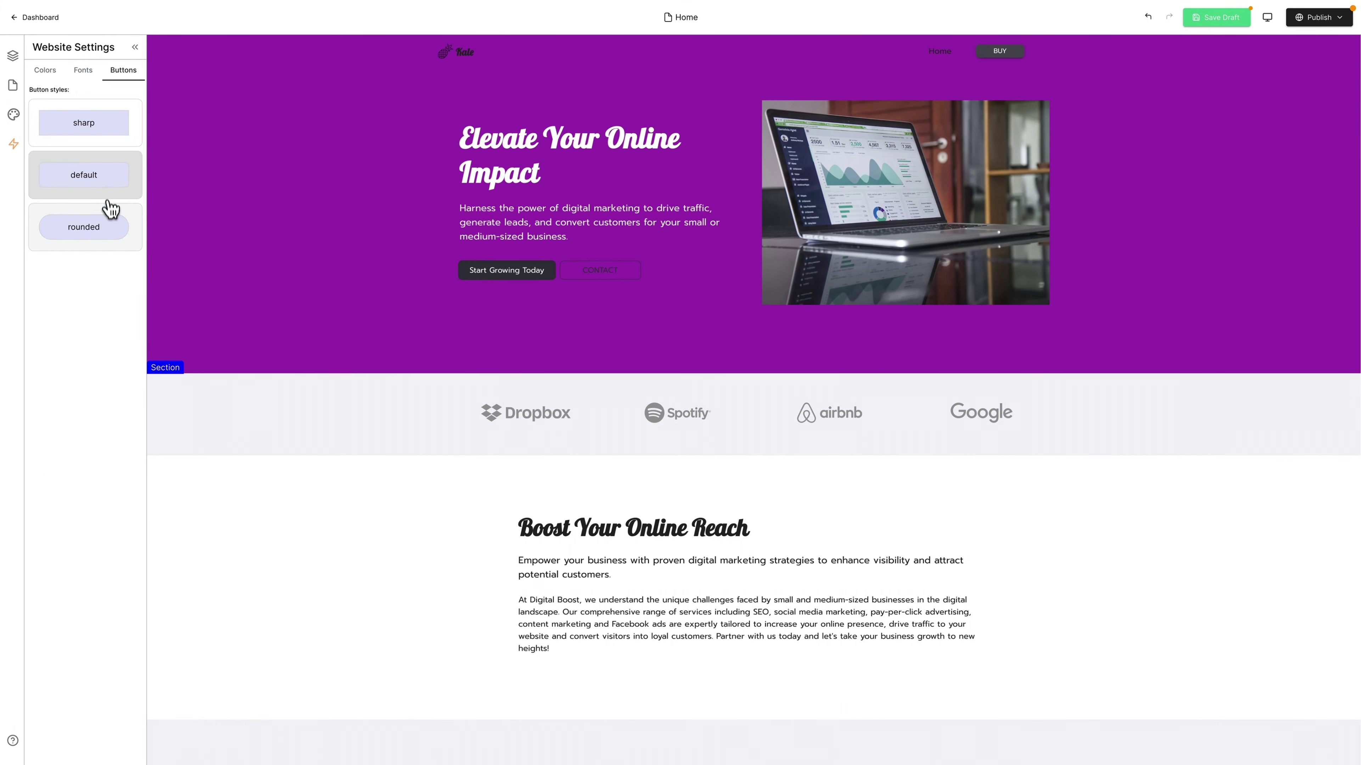
left_click(107, 242)
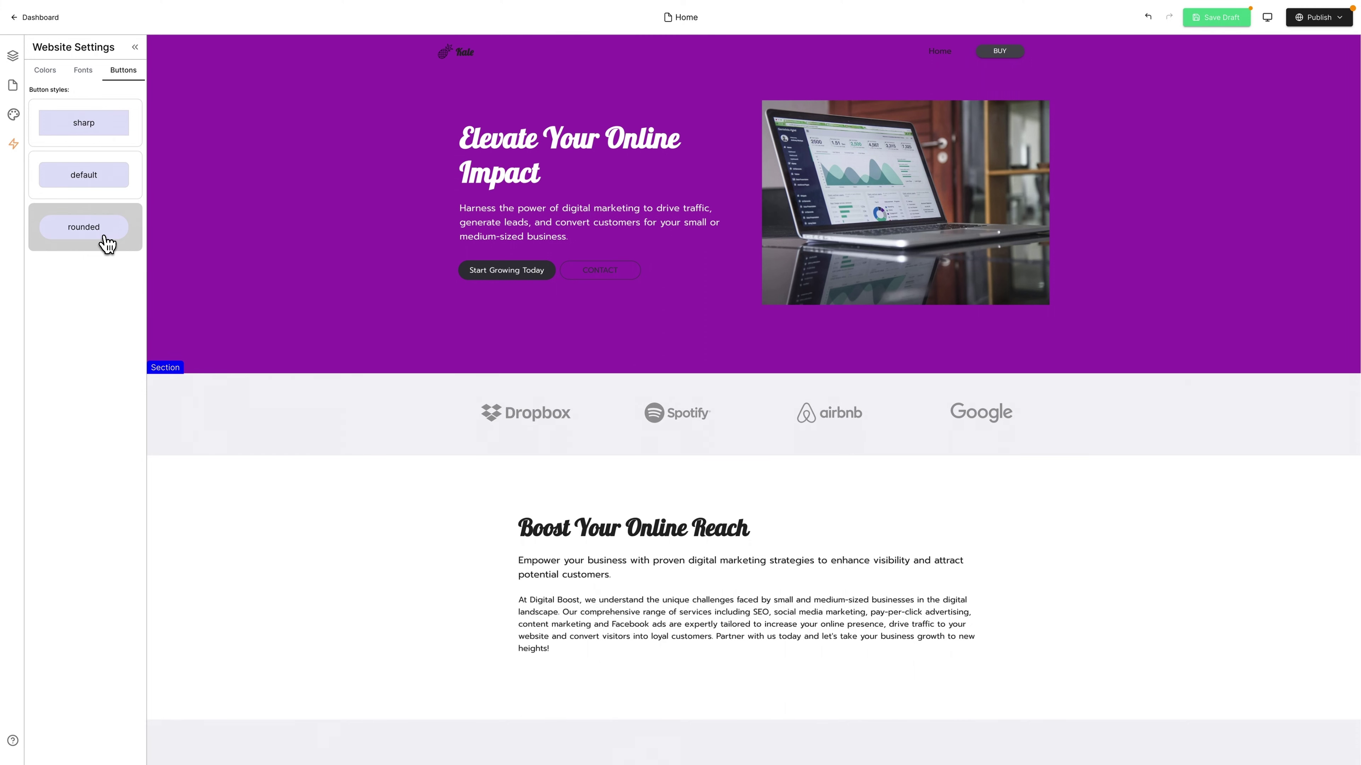
left_click(136, 50)
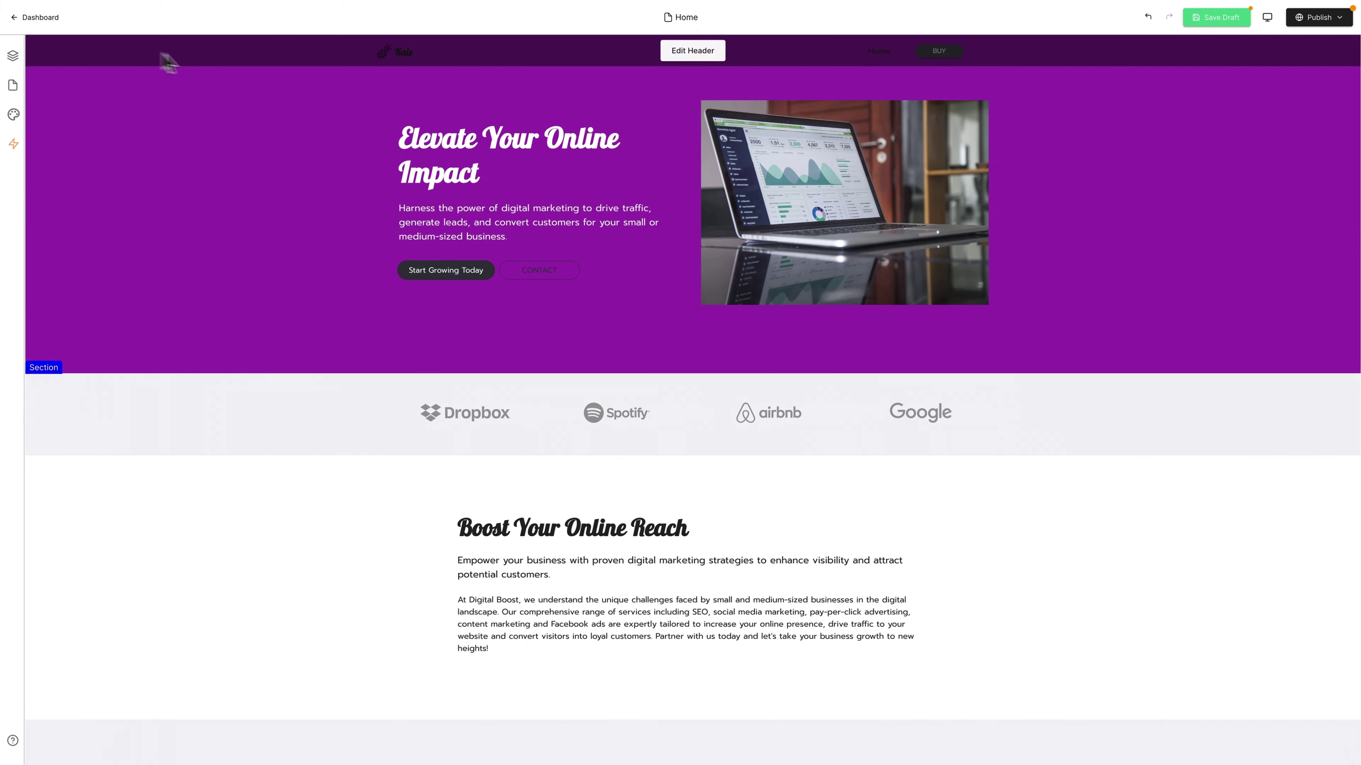
left_click(1232, 22)
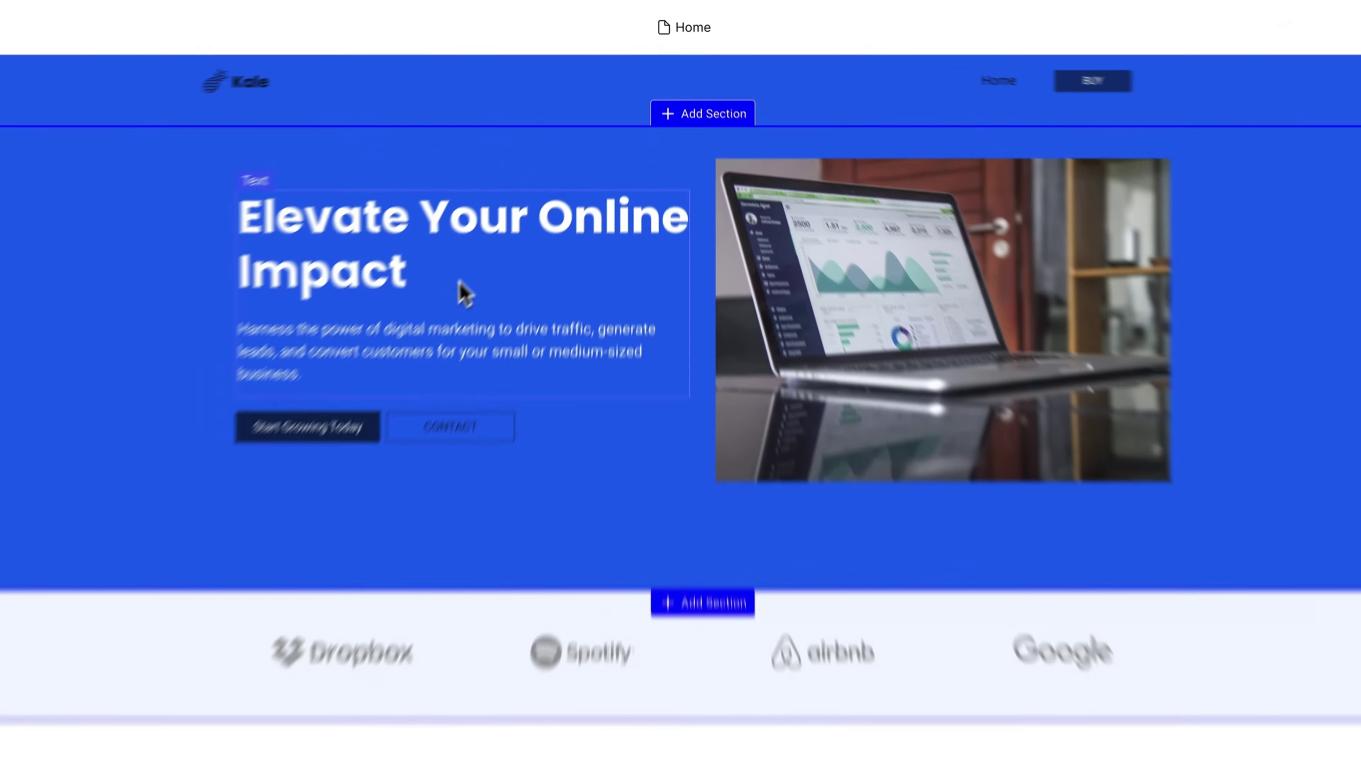
Step: Try adding ":)" to the hero heading "Elevate Your Online Impact" and undo the edit
left_click(509, 173)
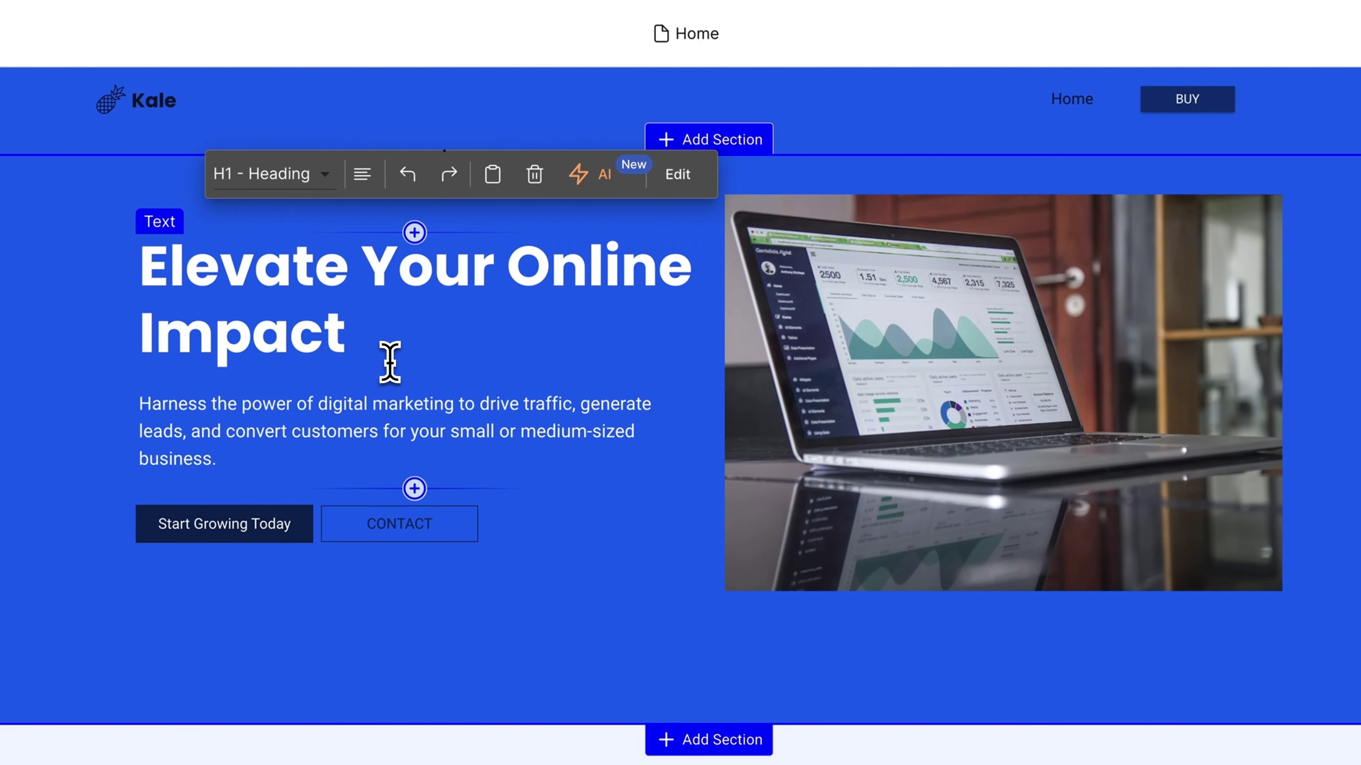
type(";")
key("BackSpace")
type(":)")
key("super+z")
Step: Have the AI rephrase the hero heading "Elevate Your Online Impact" and request a second alternative
left_click_drag(354, 351, 144, 268)
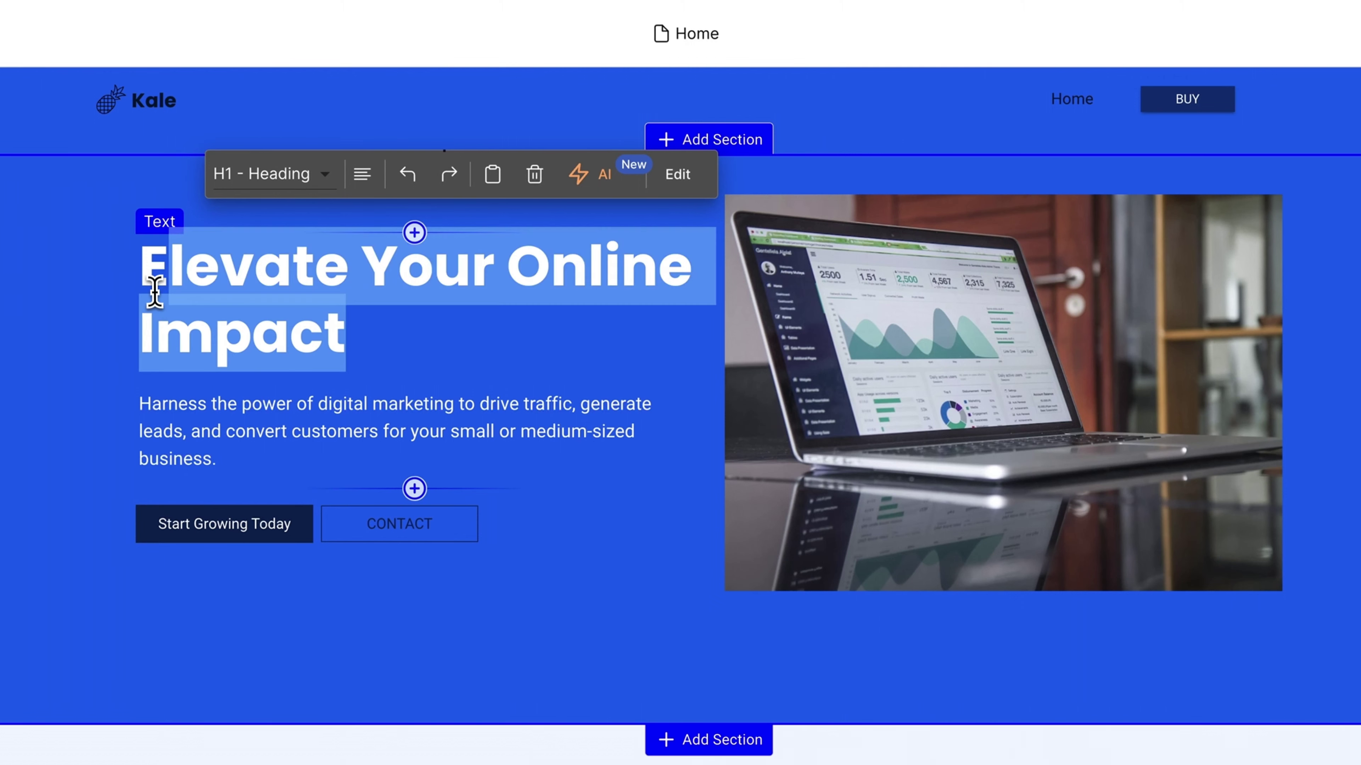
left_click(437, 199)
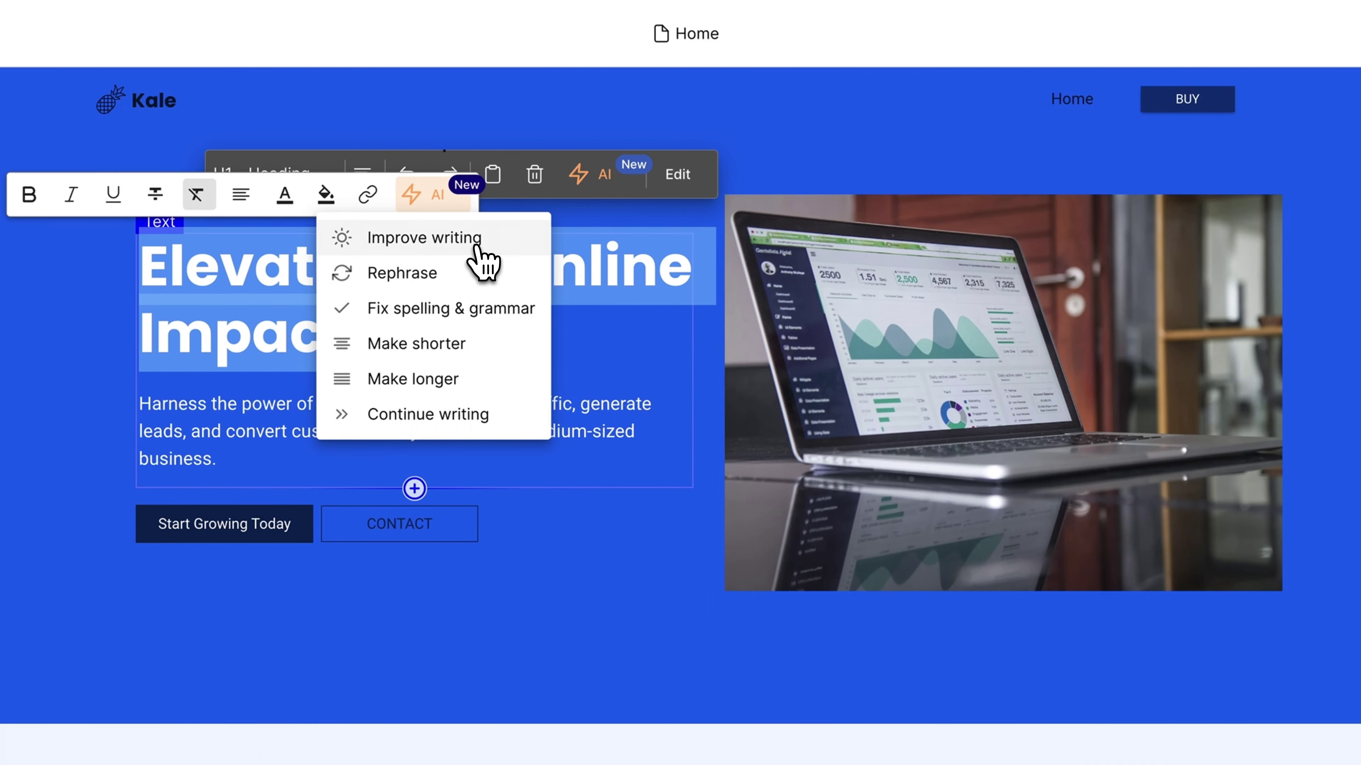
left_click(475, 268)
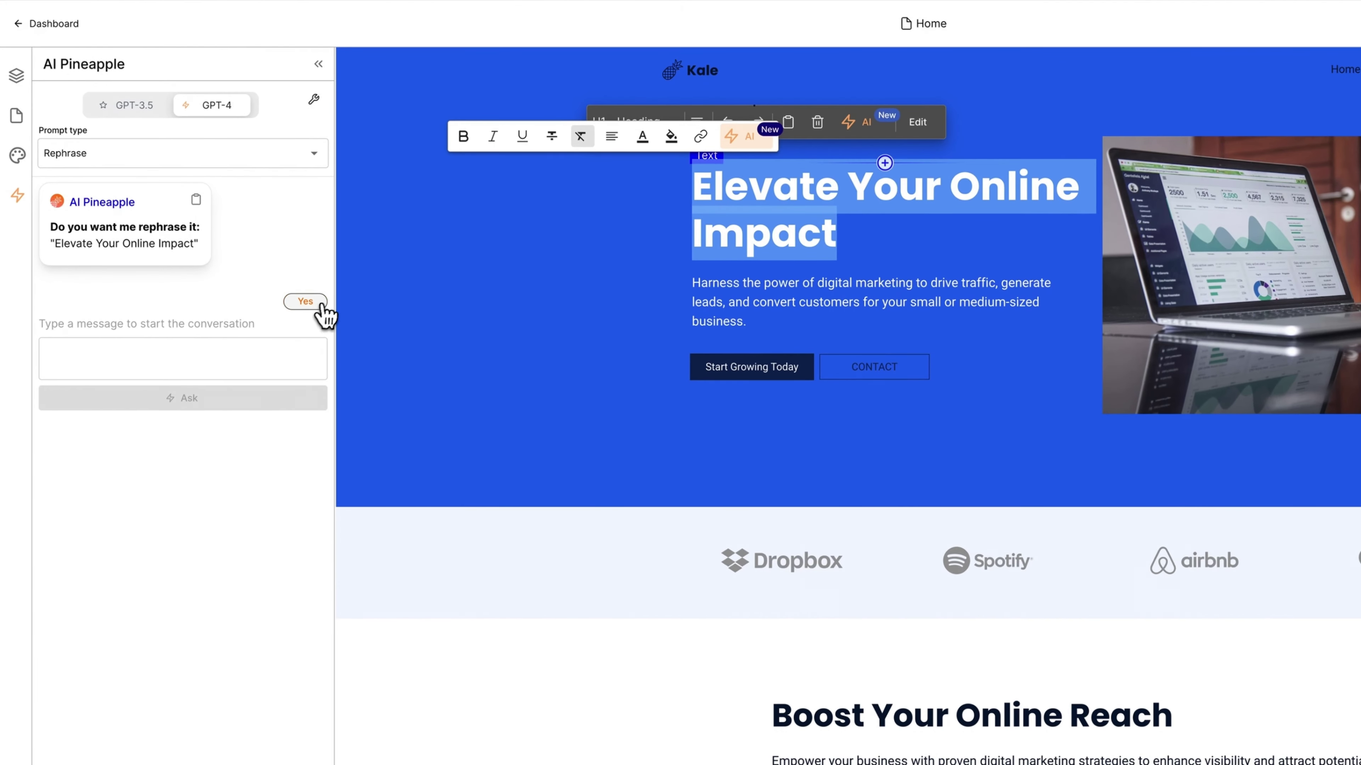
left_click(320, 303)
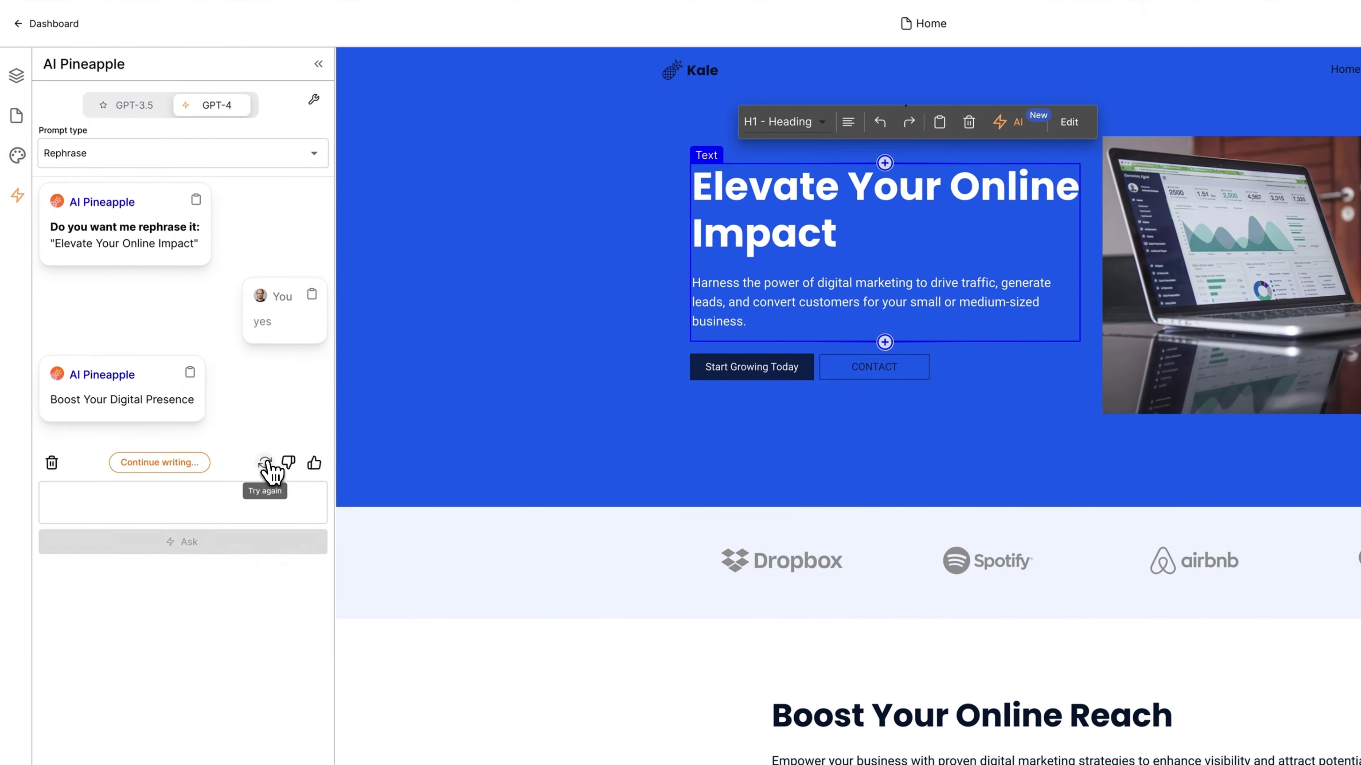
left_click(265, 464)
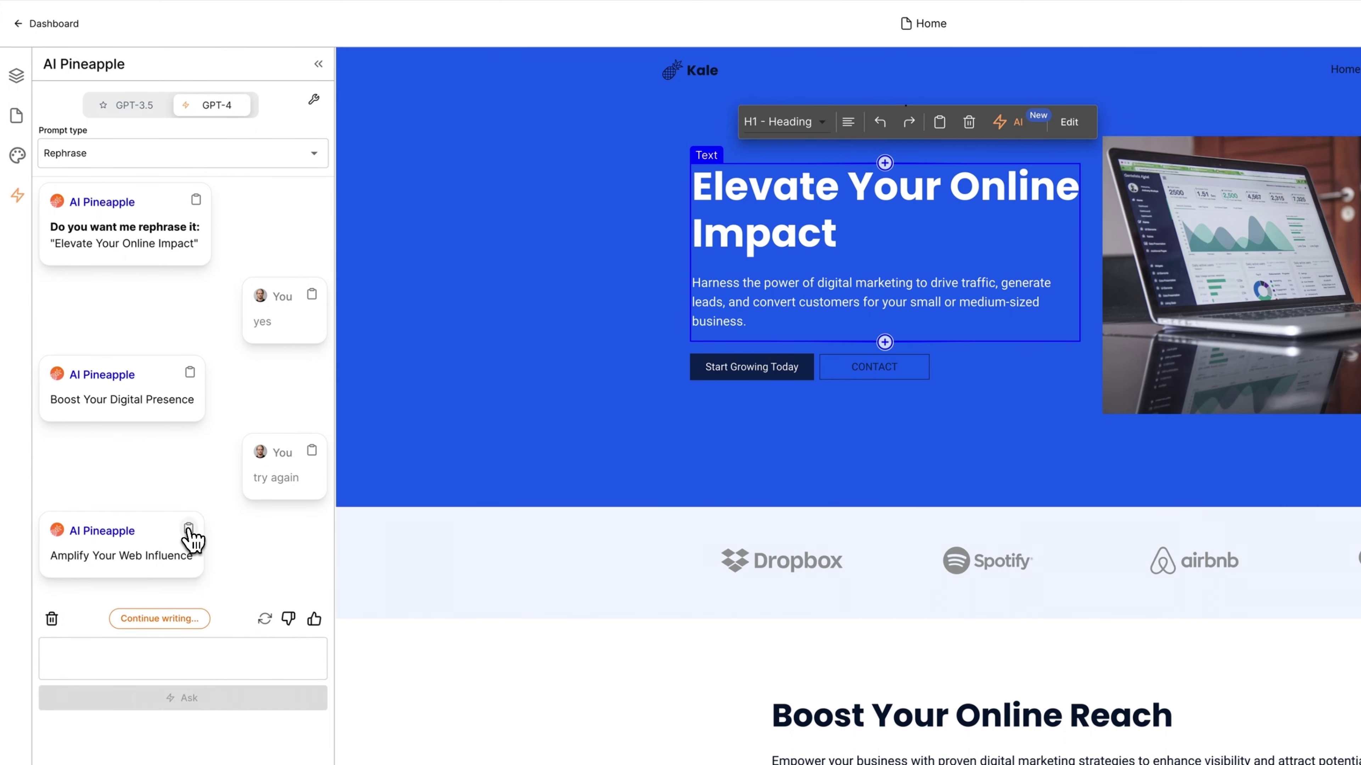
Step: Replace the hero heading with the AI suggestion "Amplify Your Web Influence", pasted to match the existing style
left_click_drag(829, 233, 694, 180)
right_click(699, 201)
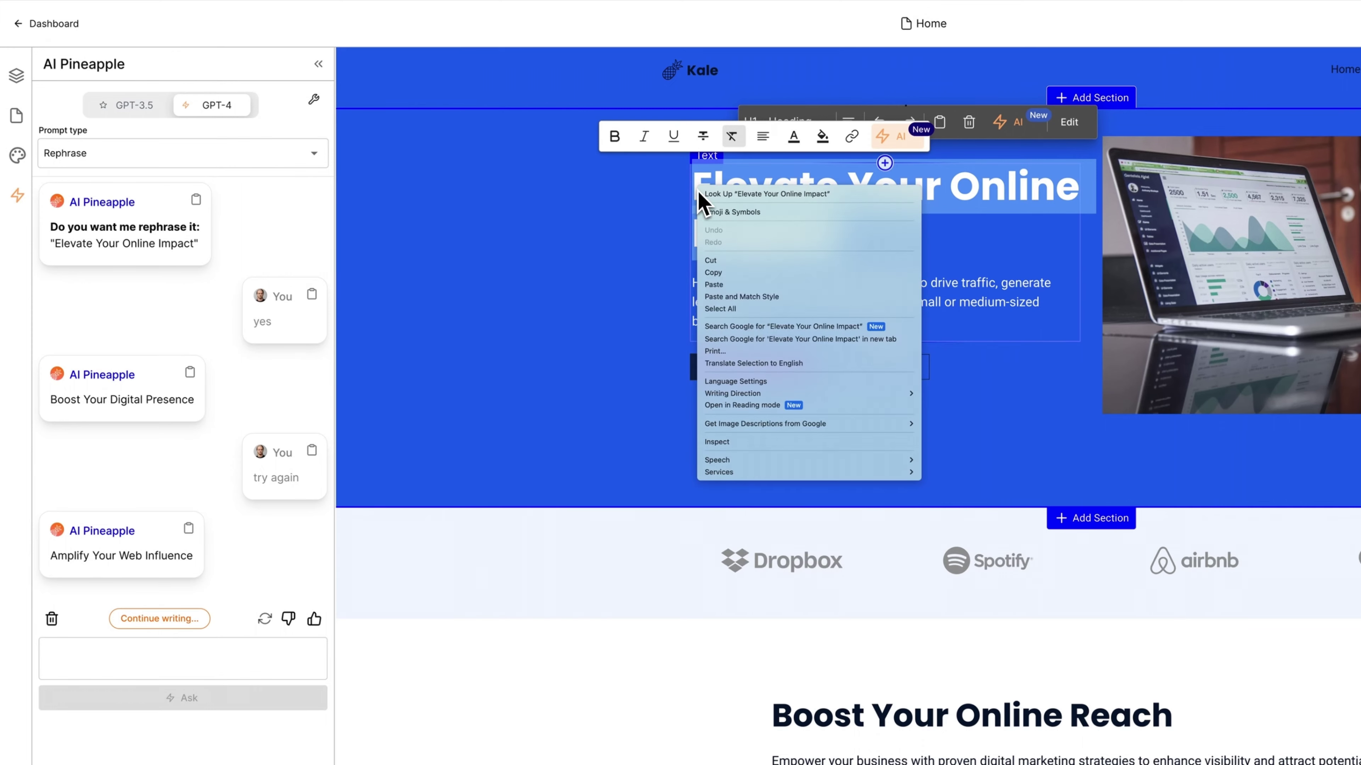
left_click(761, 296)
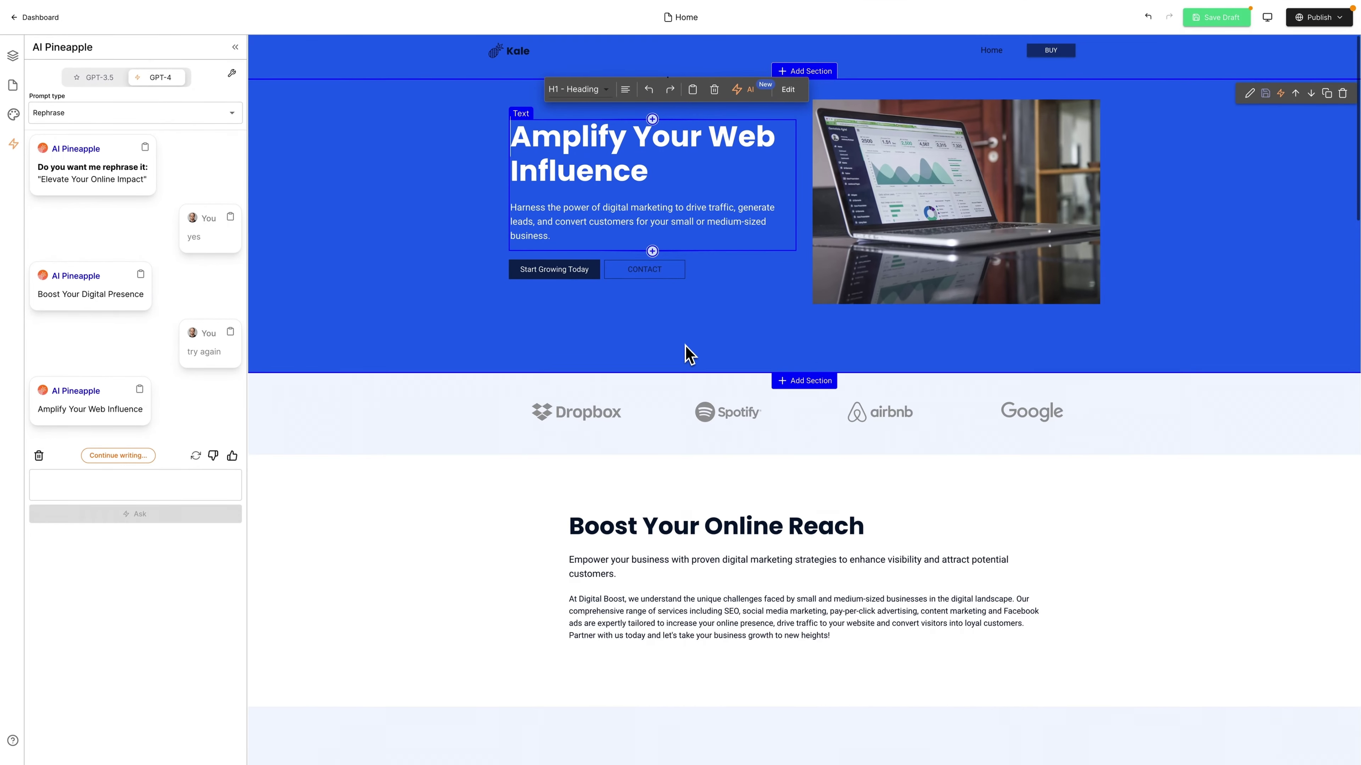
Step: Start an AI Make shorter request for the "At Digital Boost" paragraph under "Boost Your Online Reach"
scroll(689, 354, "down", 2)
left_click(570, 522)
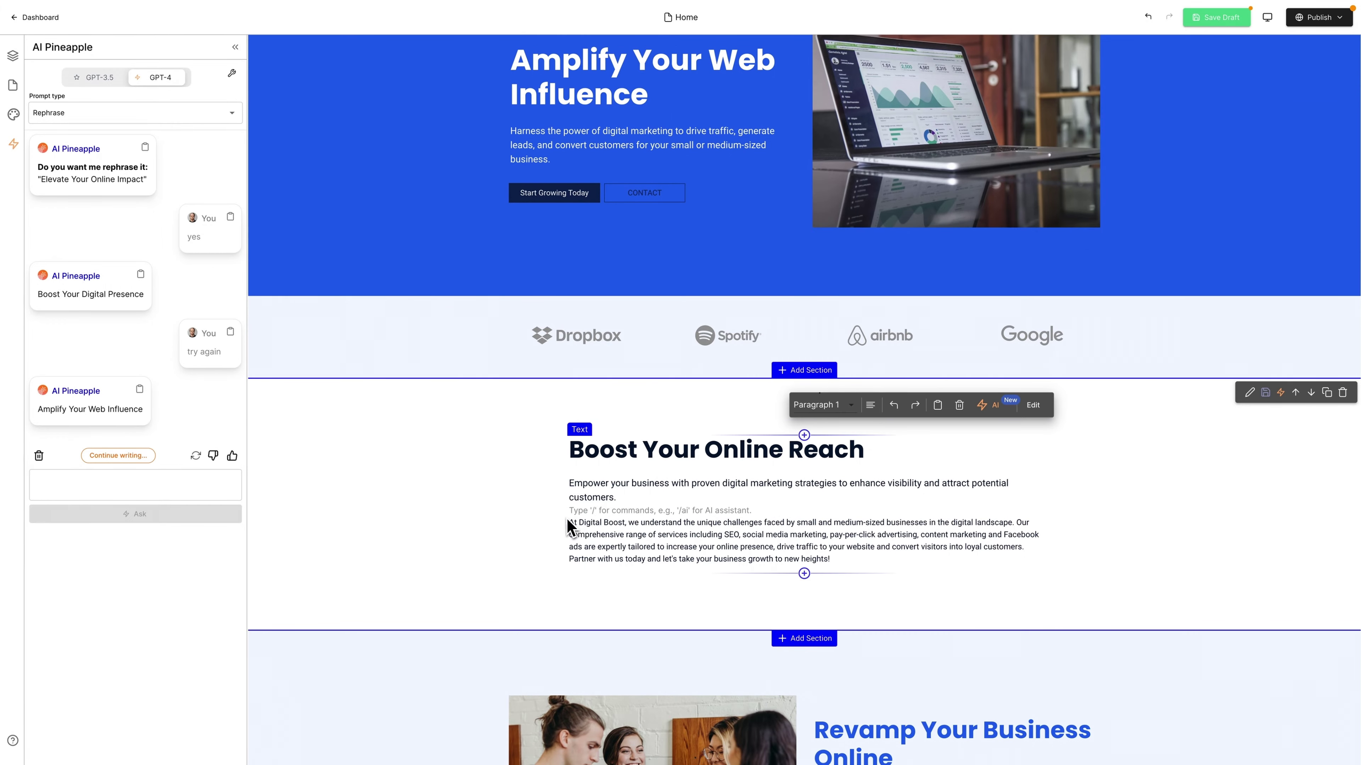
left_click_drag(577, 521, 856, 557)
left_click(798, 504)
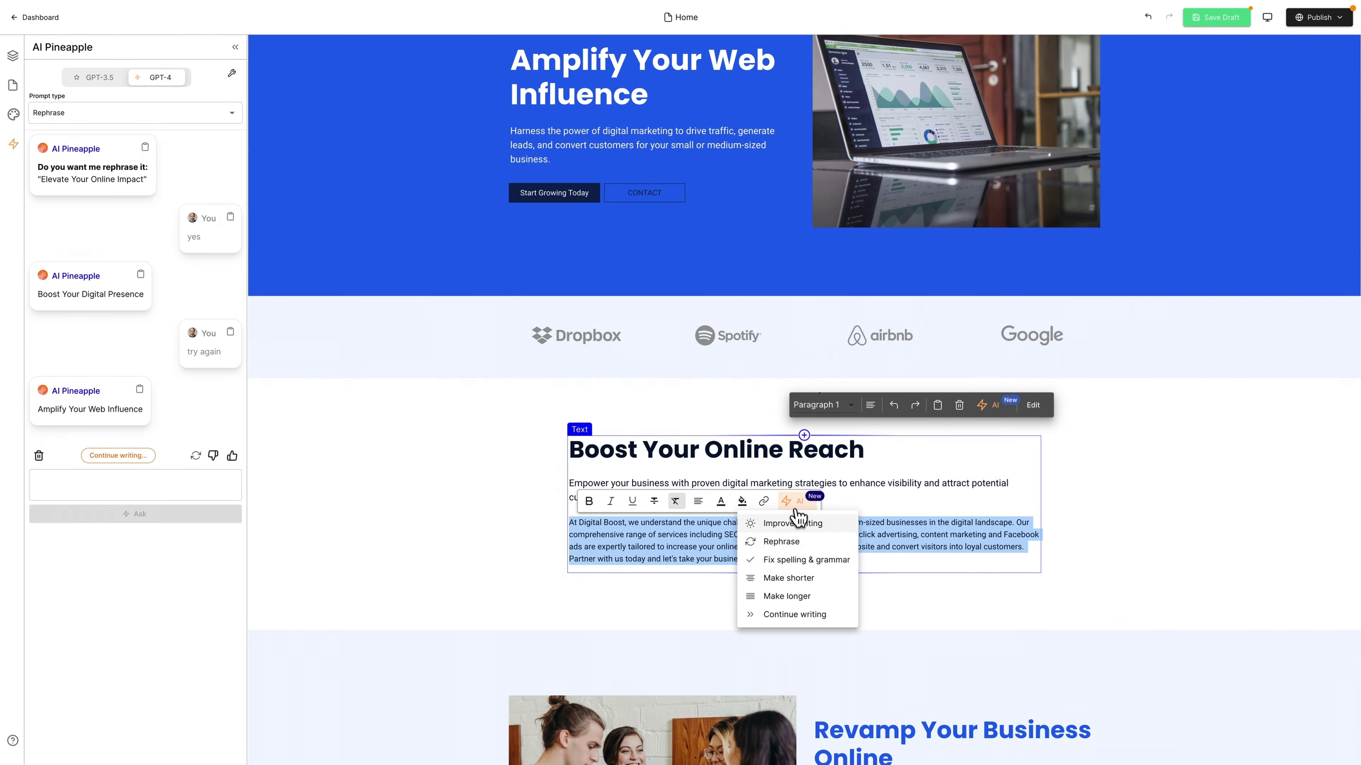
left_click(803, 578)
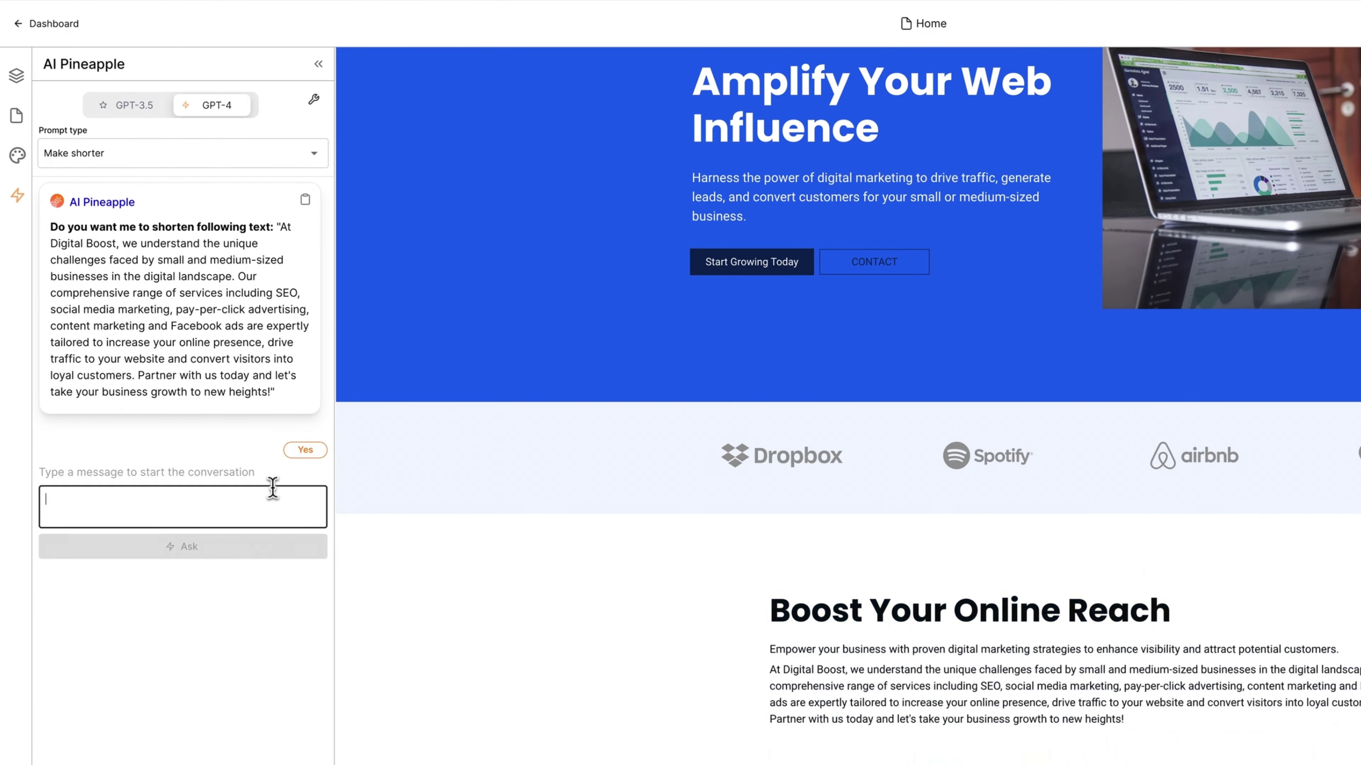
Step: Write the custom instruction "add emoji" to the AI assistant and submit it
left_click(264, 504)
type("add emoji")
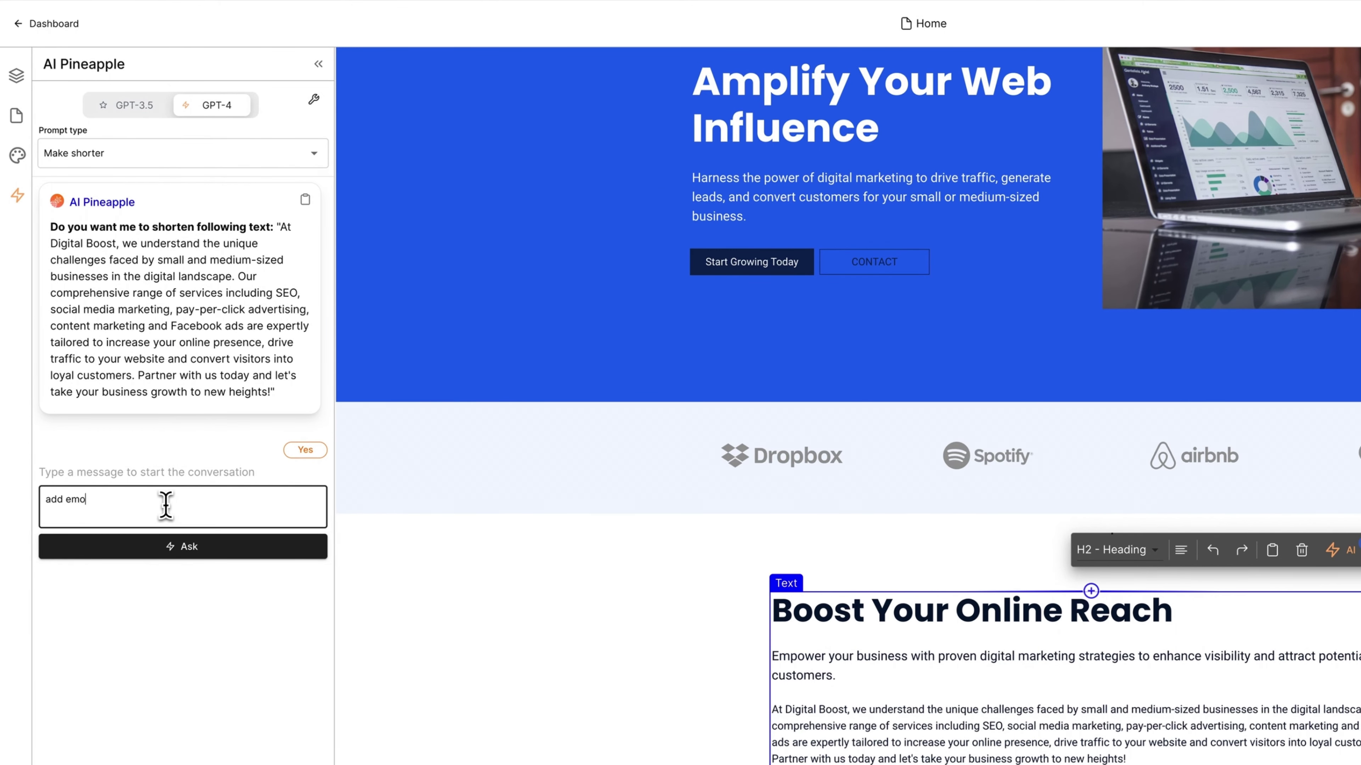
left_click(167, 557)
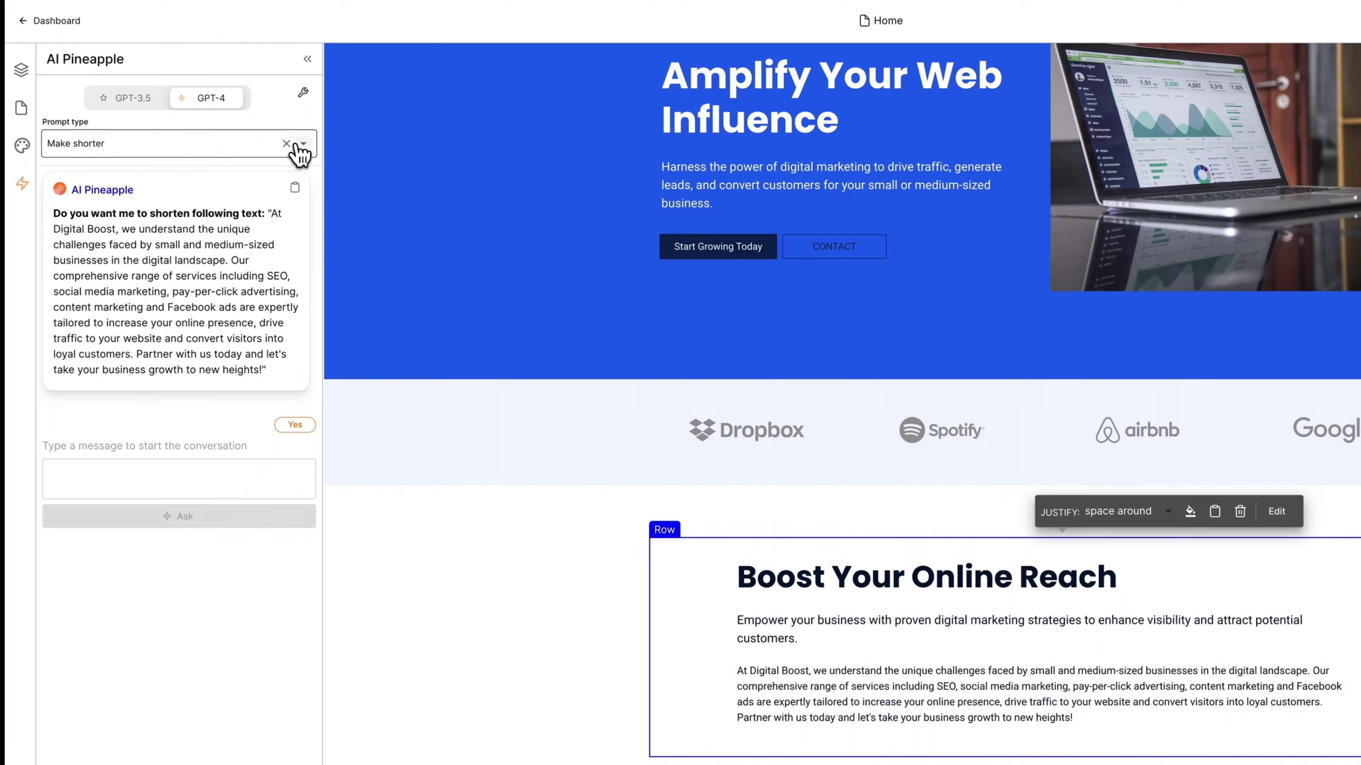
Step: Switch the AI assistant's prompt type to Outline and close the assistant
left_click(298, 146)
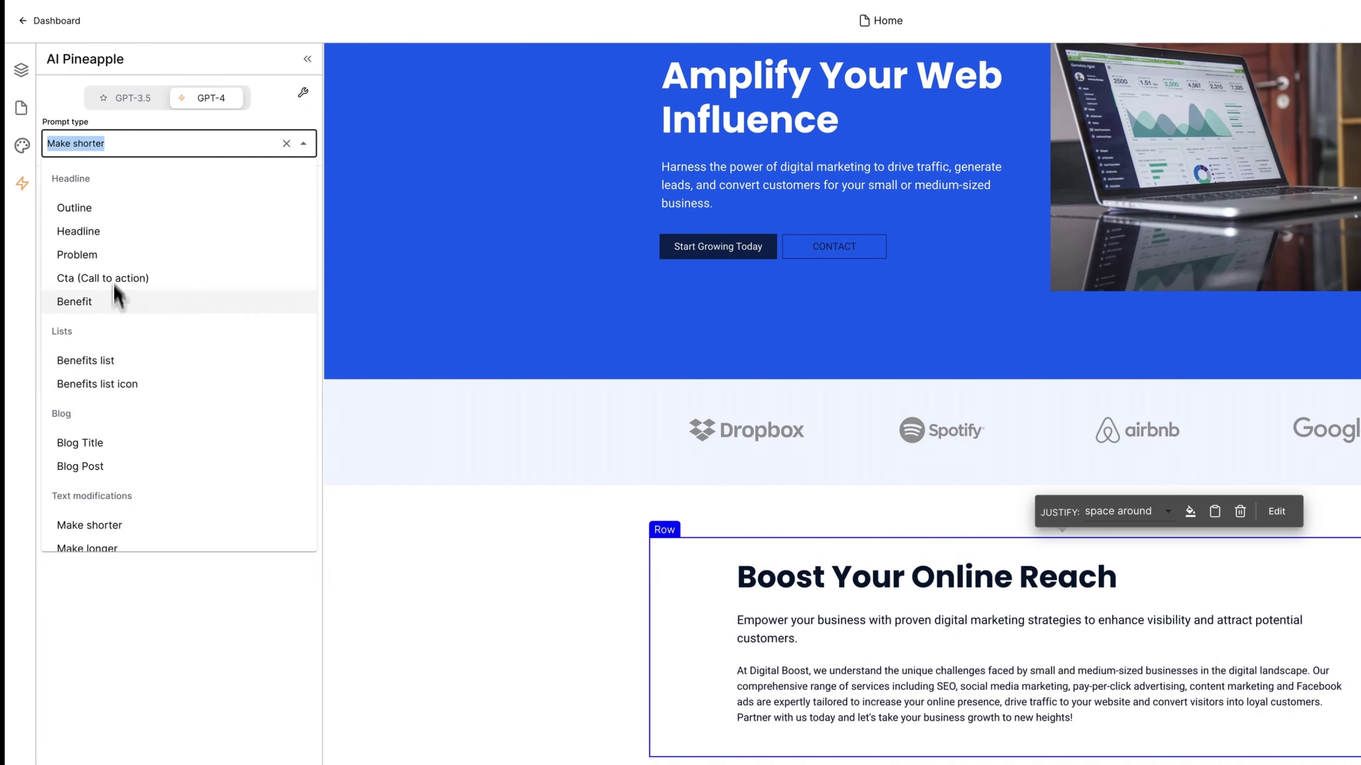
left_click(112, 217)
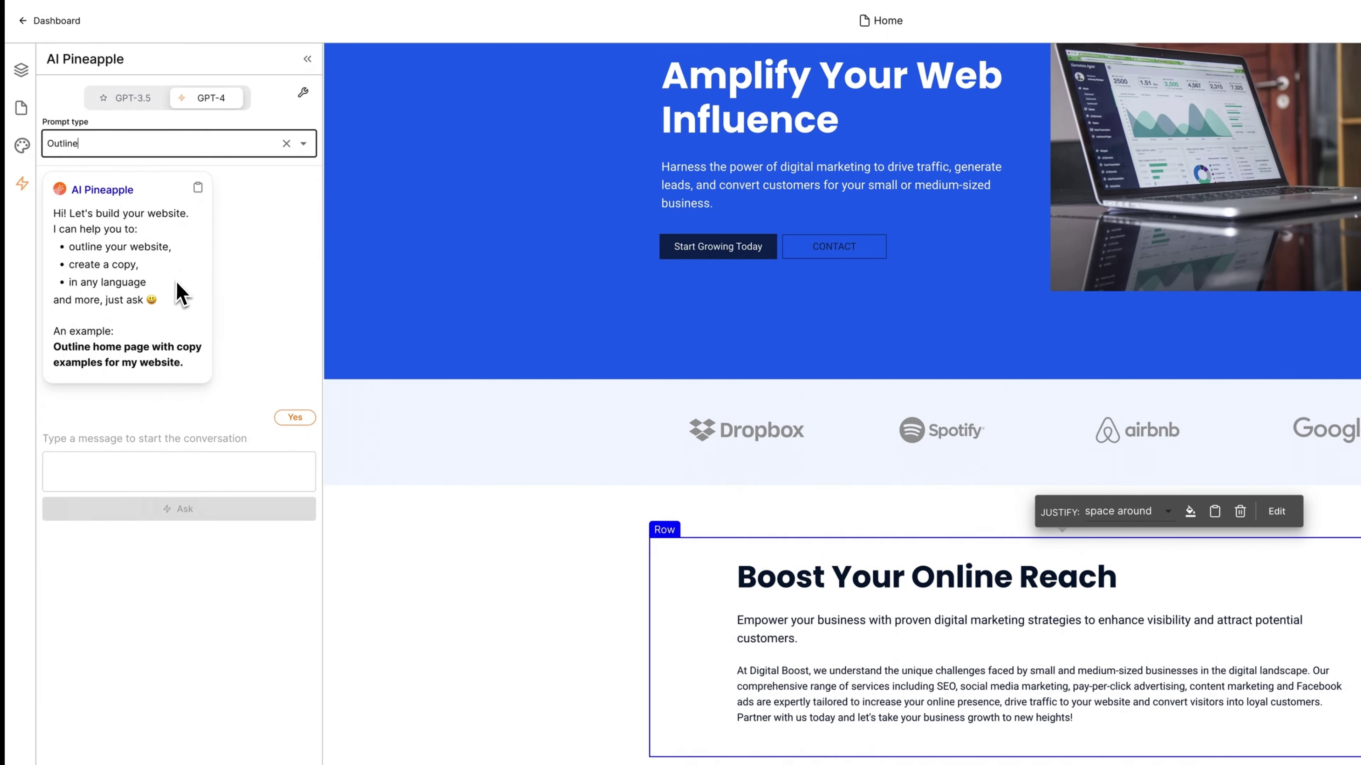
left_click(306, 58)
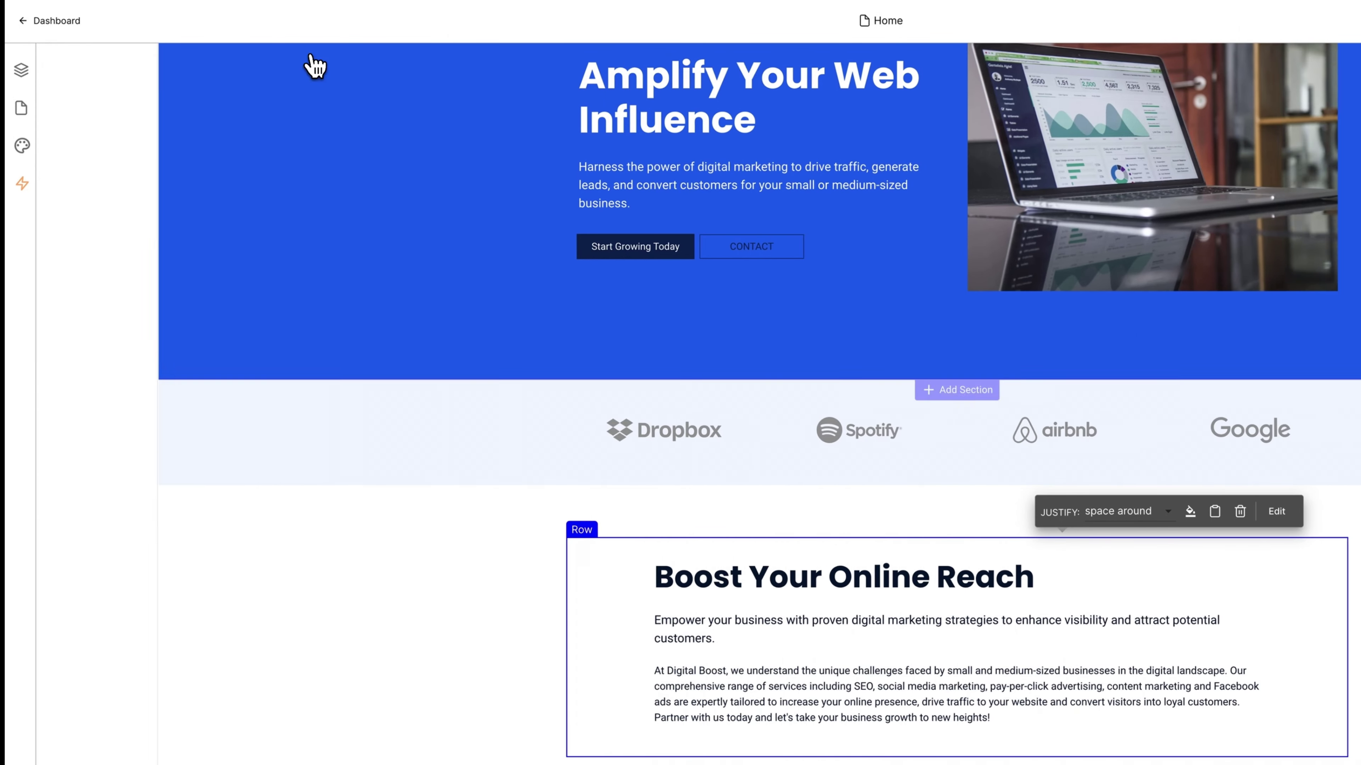
Step: Add a button component below the text block in the "Revamp Your Business Online" section
scroll(929, 555, "down", 5)
left_click(1054, 682)
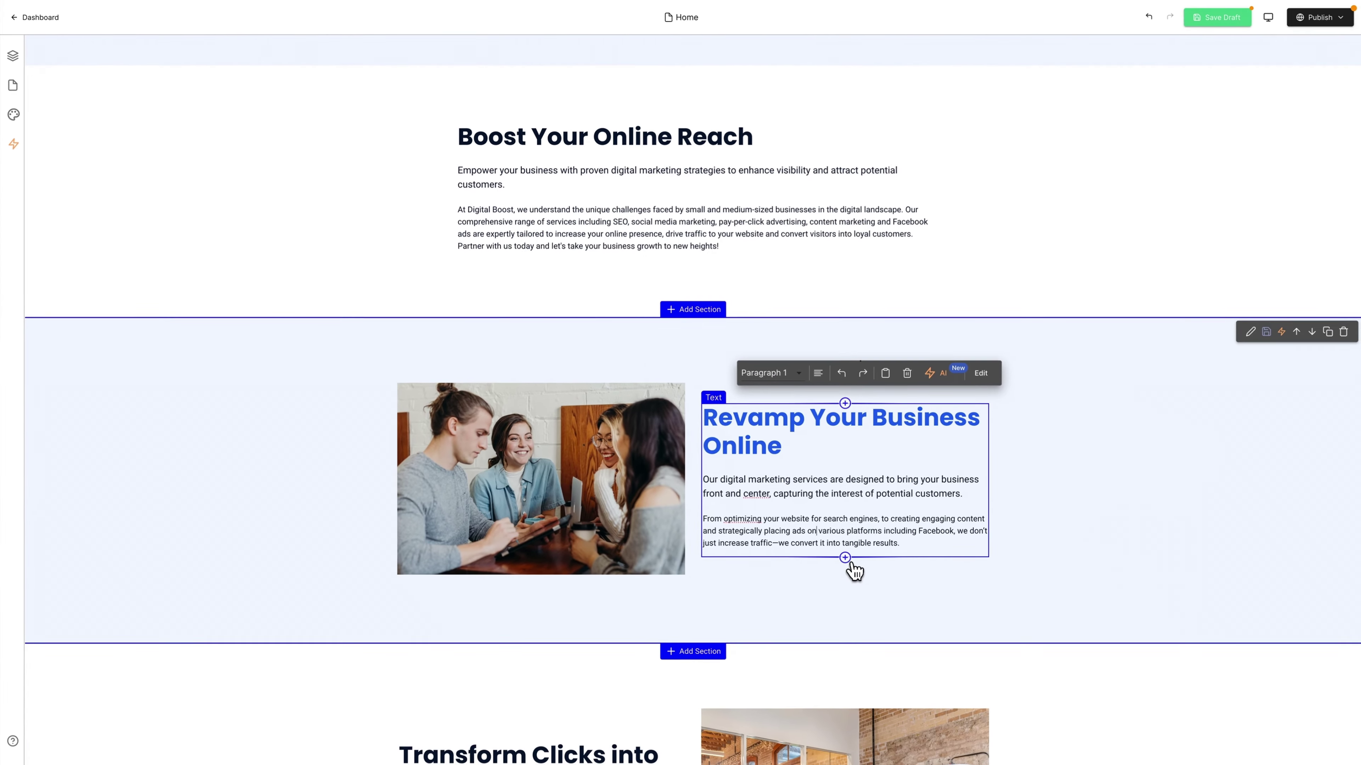
left_click(1020, 669)
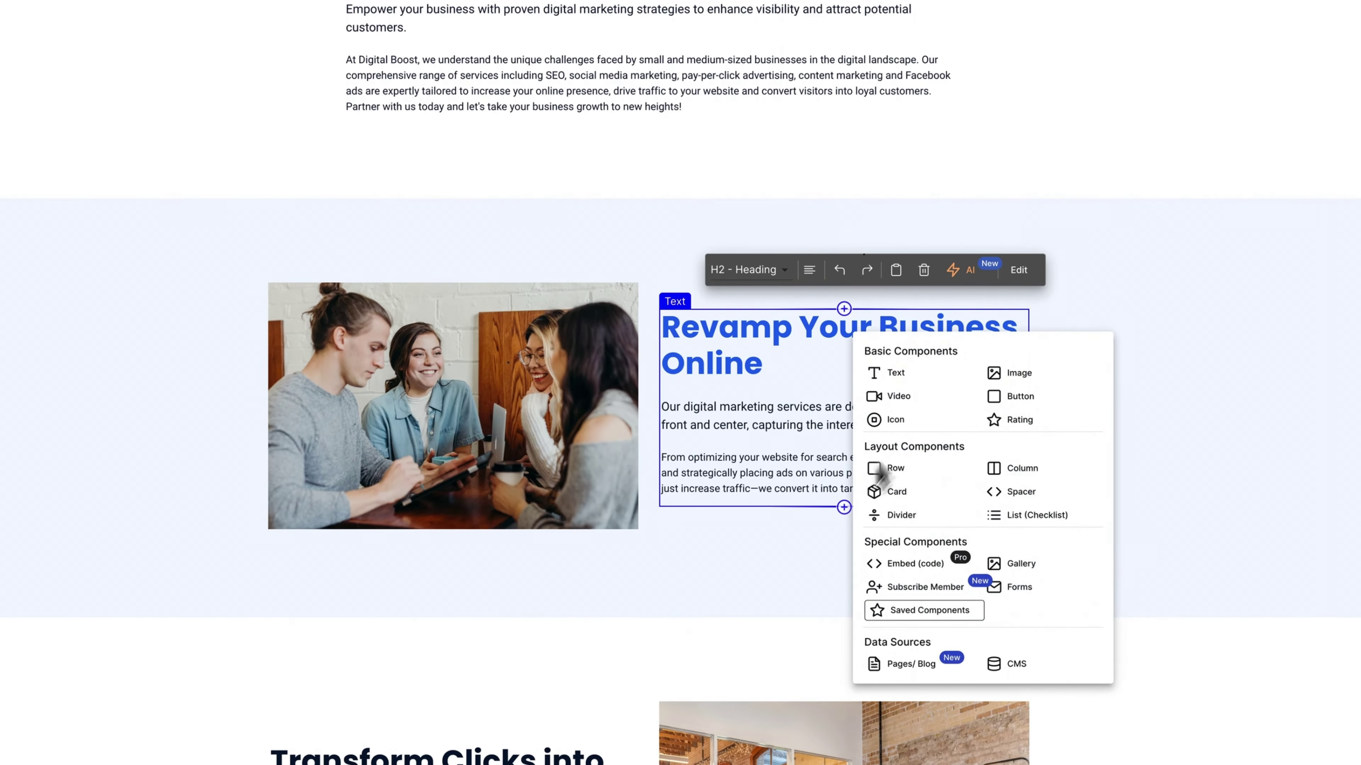
left_click(1024, 396)
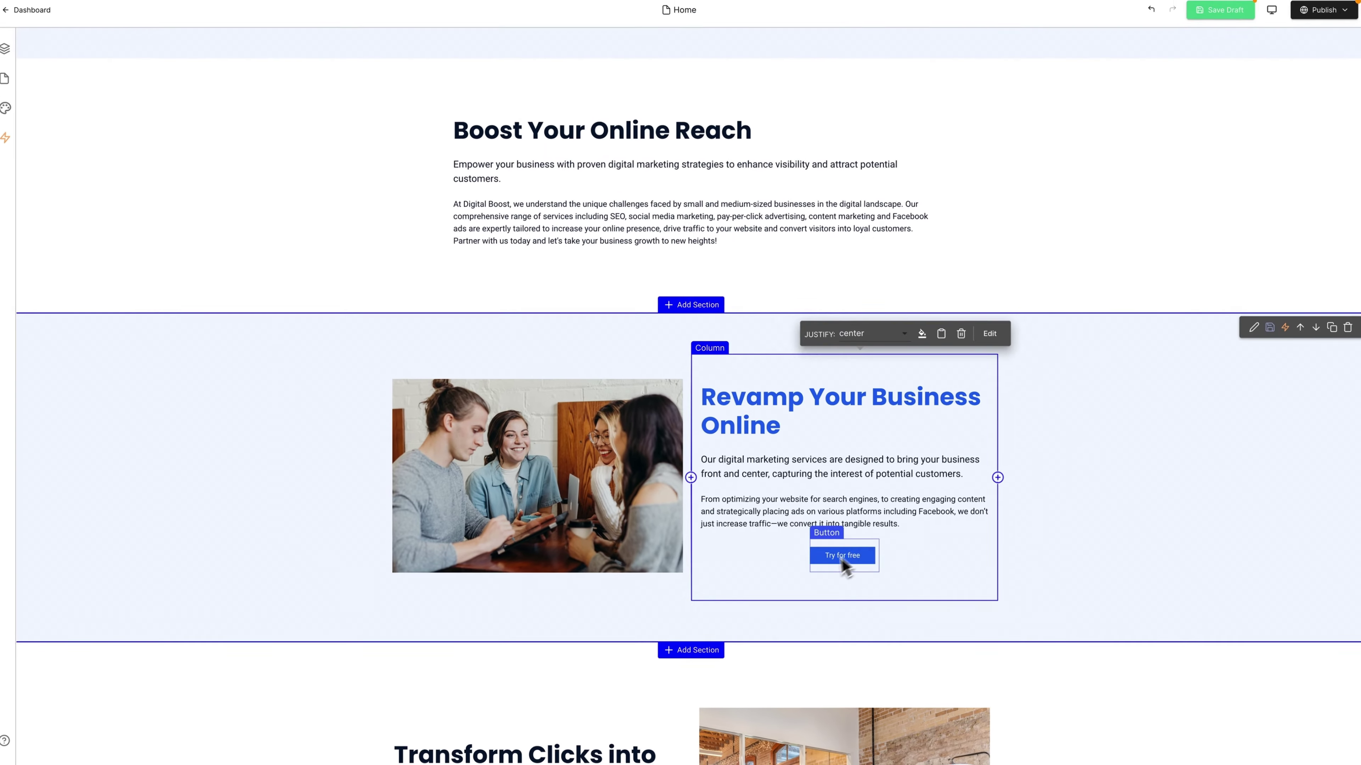
Step: Set the new button's text to "Buy", with the outlined variant and left alignment
left_click(870, 521)
type("Buy")
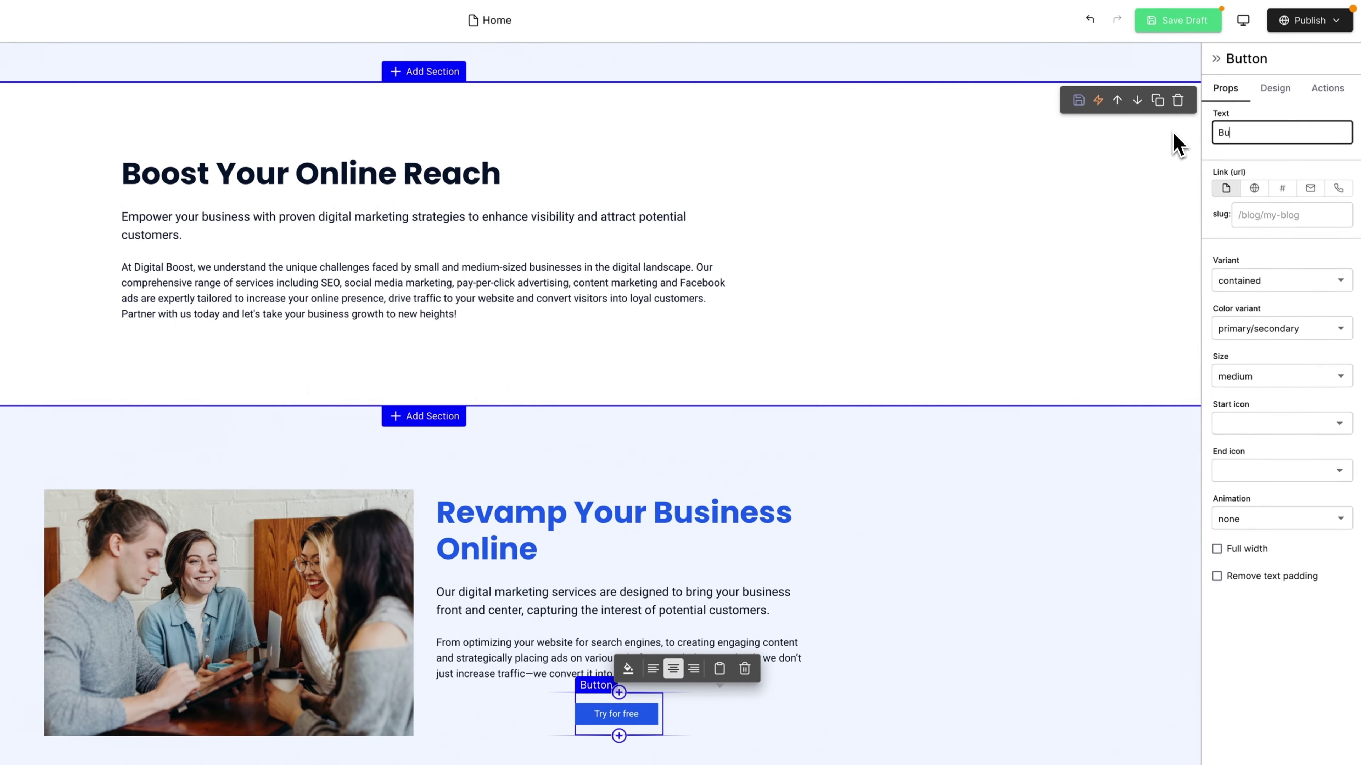
left_click(1317, 162)
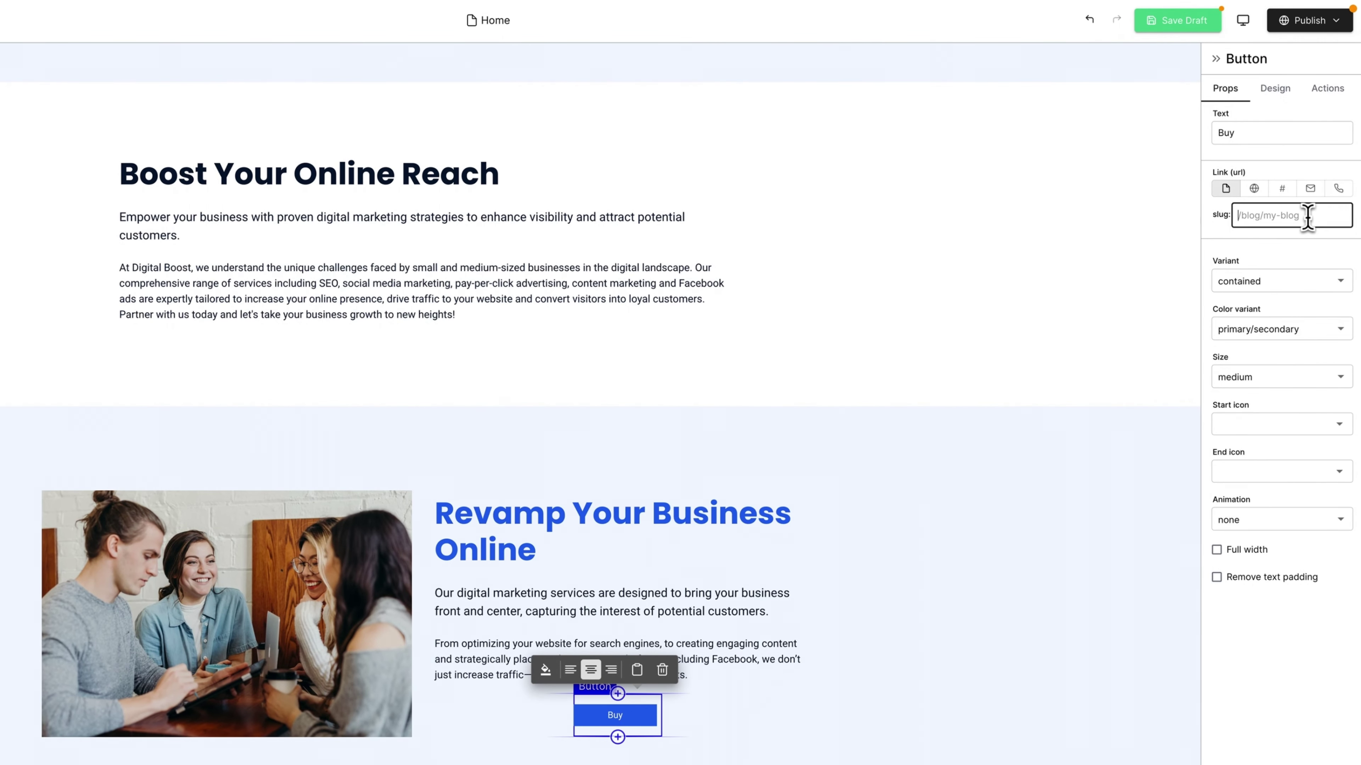
left_click(1274, 288)
left_click(1263, 294)
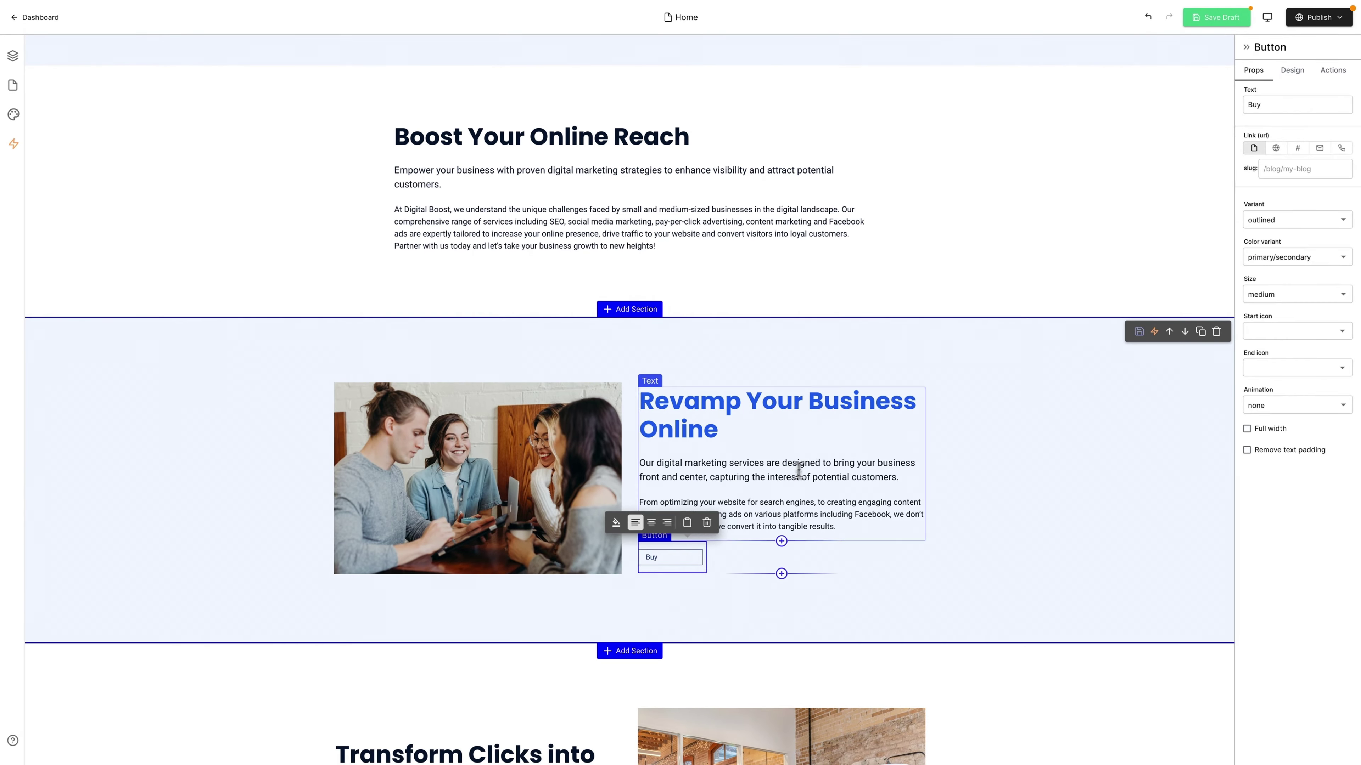
Step: Center-align the Buy button below the text in the "Revamp Your Business Online" section
left_click(798, 470)
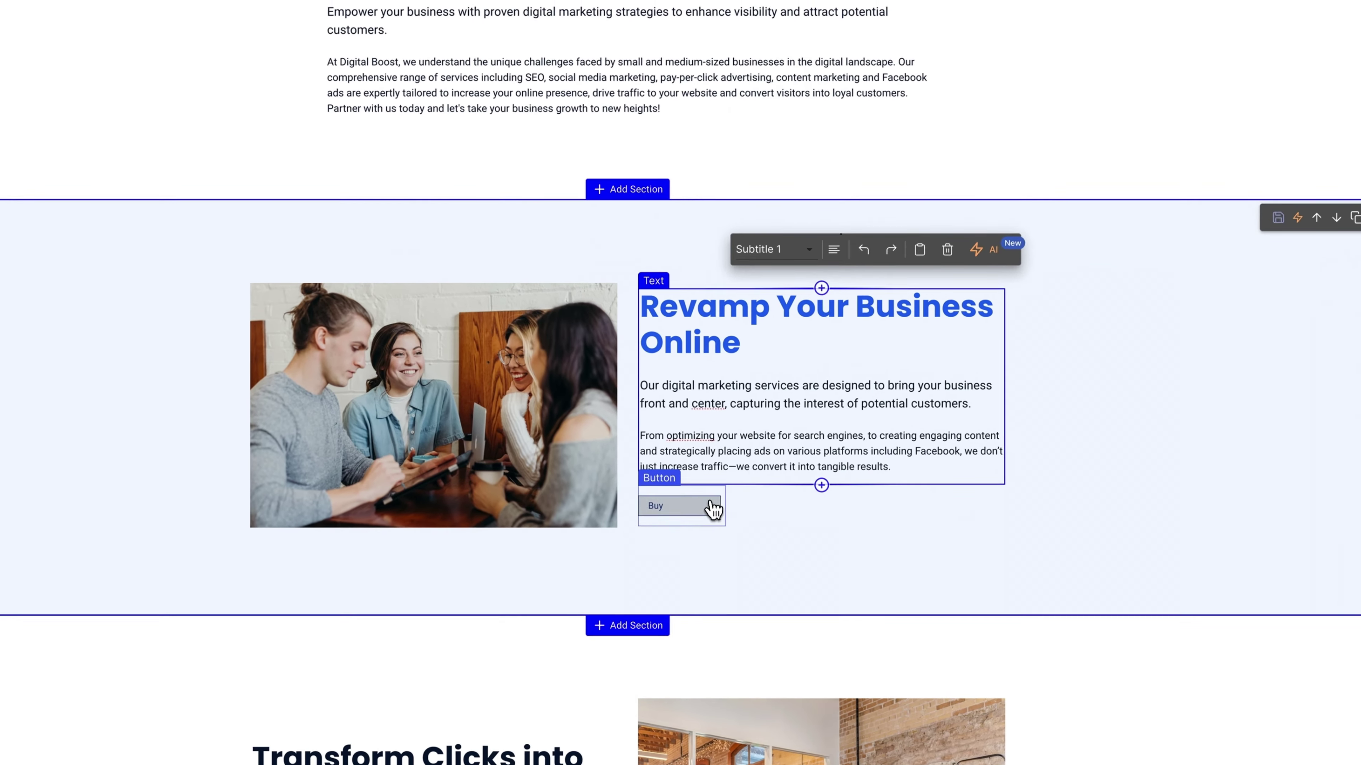
left_click(692, 556)
left_click(651, 523)
Step: Add a rating component between the text block and the Buy button
left_click(658, 470)
left_click(823, 483)
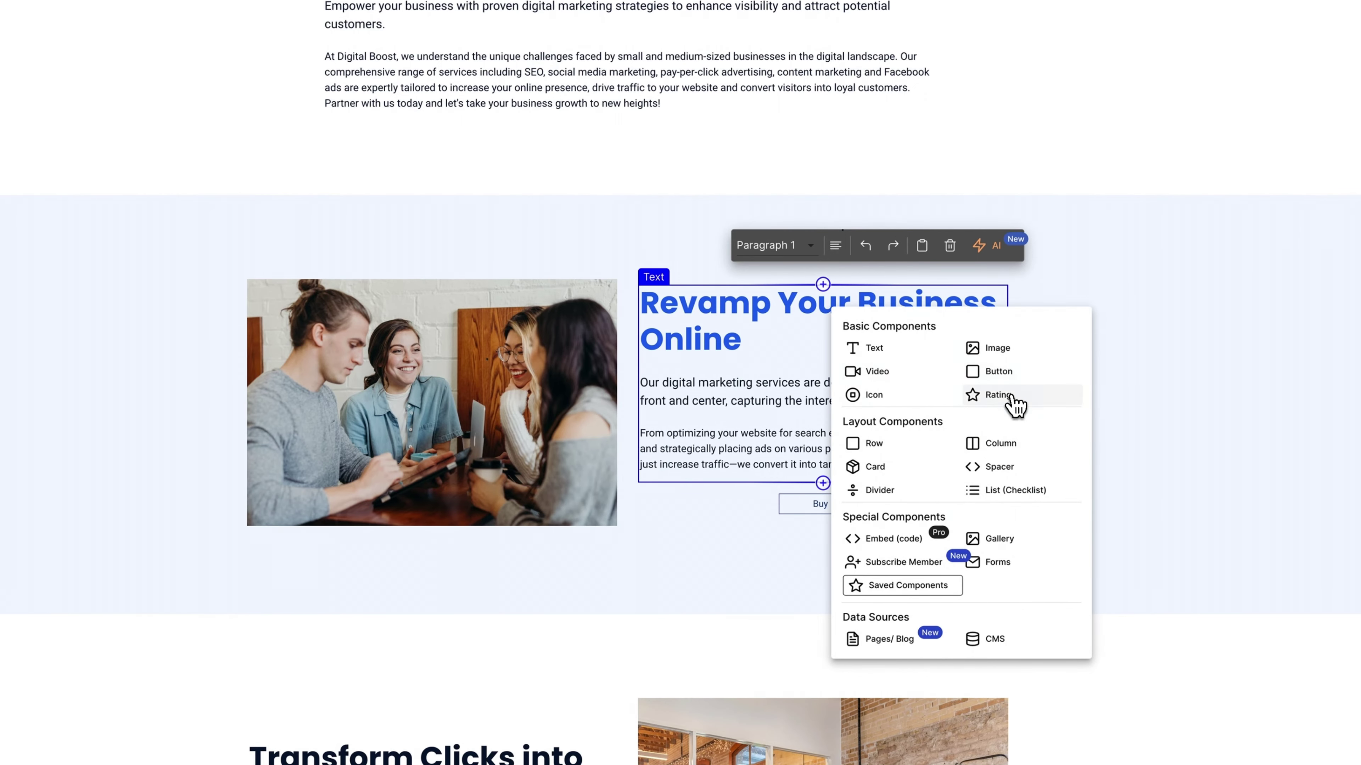
left_click(998, 395)
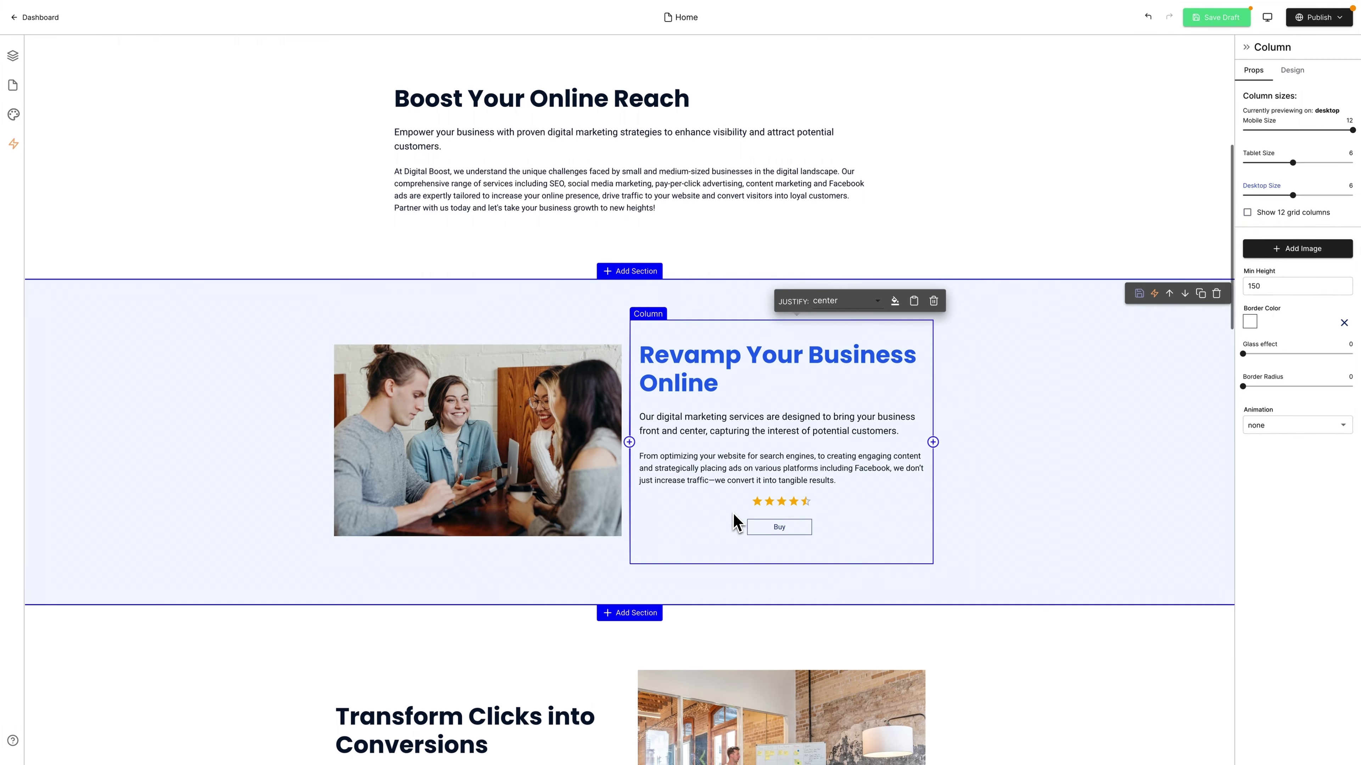
Step: Move the text column ahead of the image column in the "Revamp Your Business Online" section using its layer structure
left_click(731, 587)
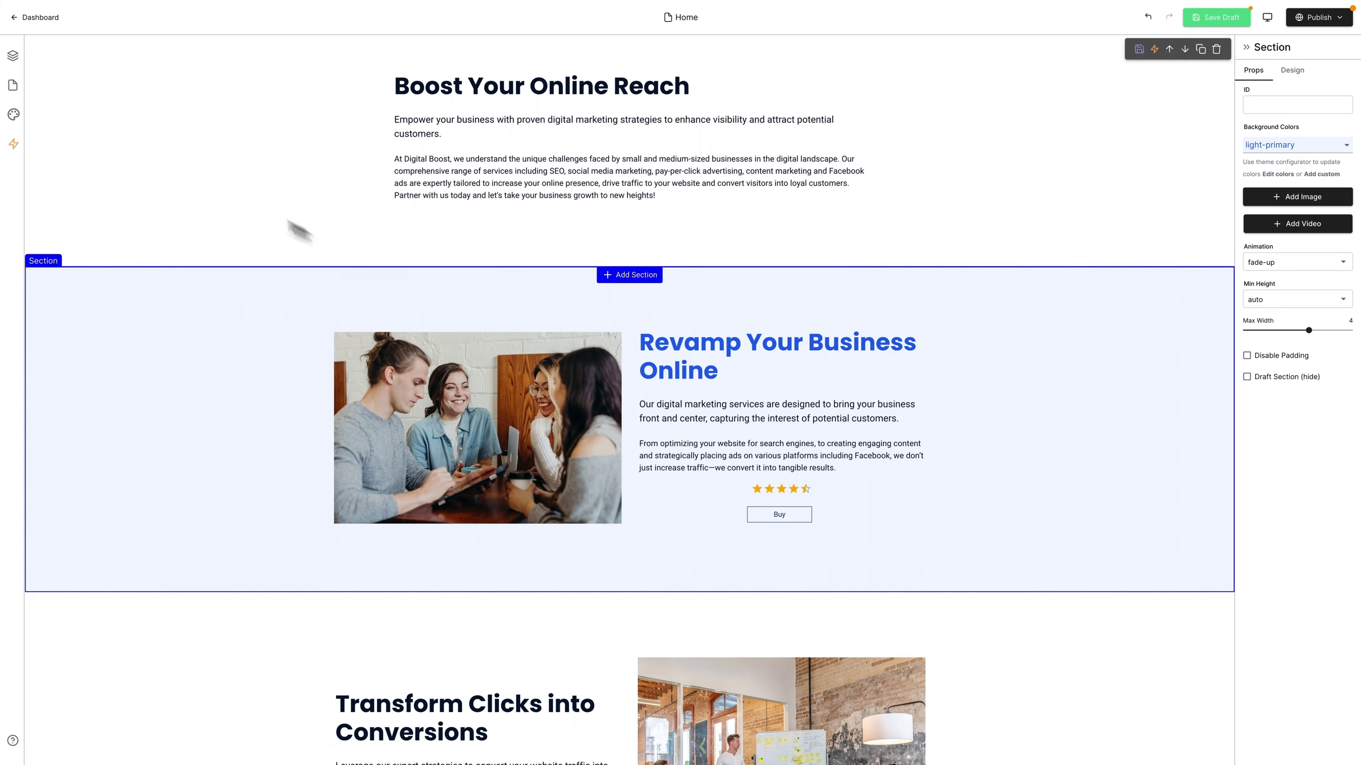
left_click(13, 55)
mouse_move(58, 108)
left_mouse_down()
mouse_move(69, 135)
mouse_move(83, 105)
left_mouse_up()
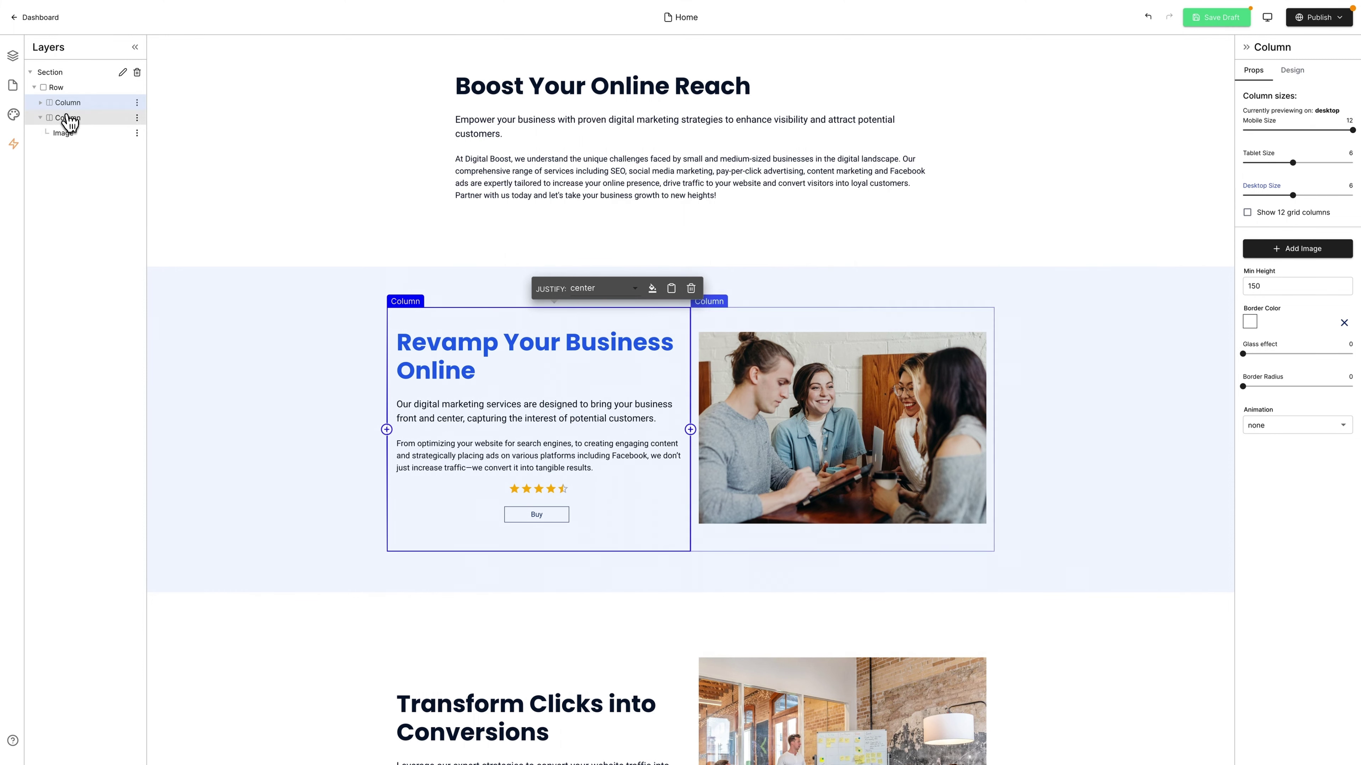
Step: Delete the rating component from the text column
left_click(76, 134)
key("Delete")
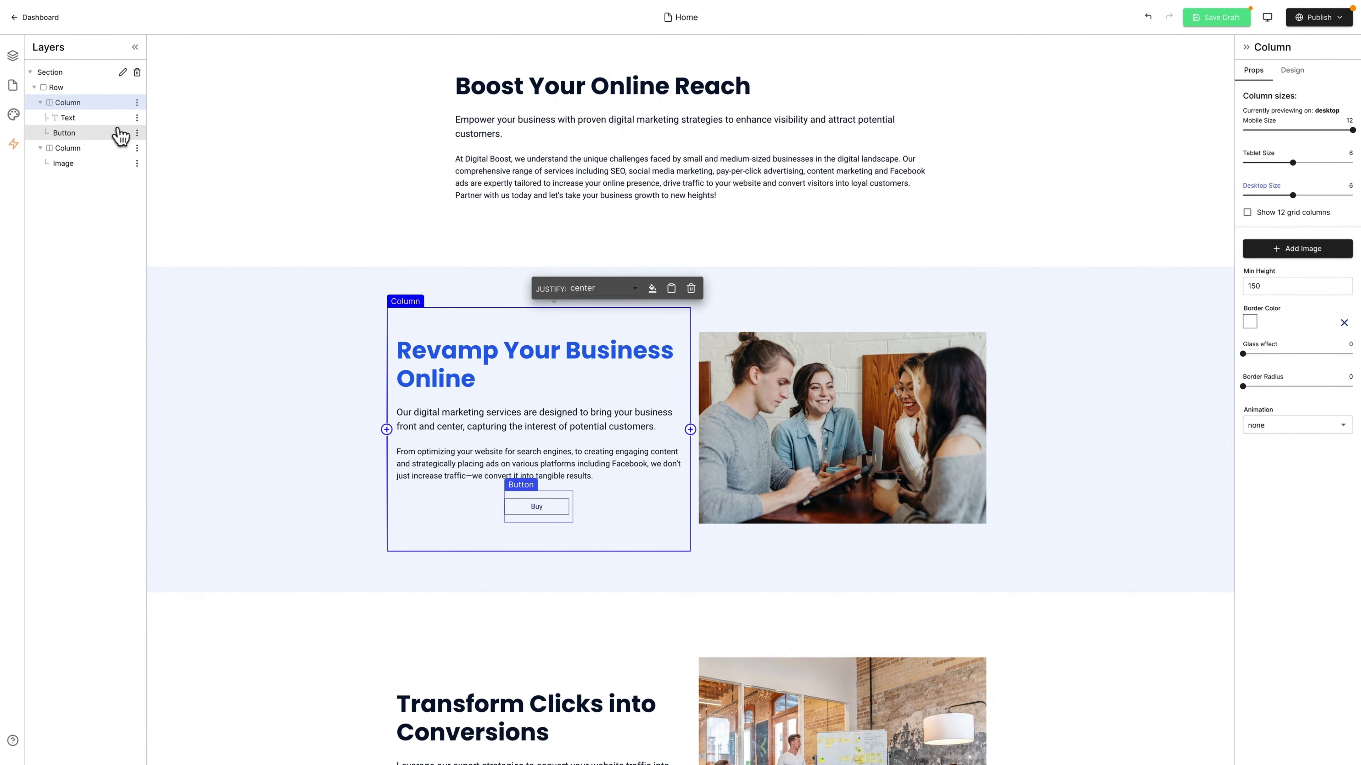
left_click(1127, 301)
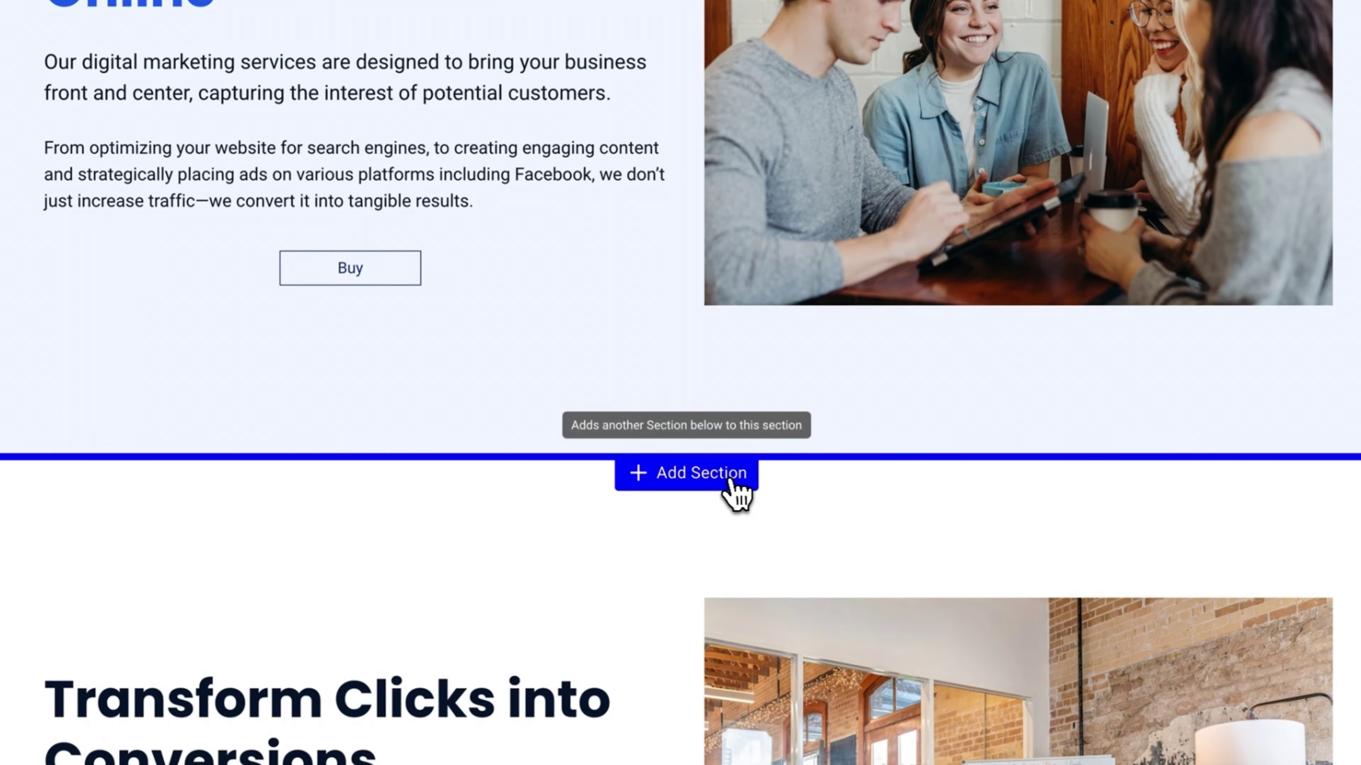
Step: Browse the About section templates and add a predefined Call to Action section below the "Revamp Your Business Online" section
left_click(690, 600)
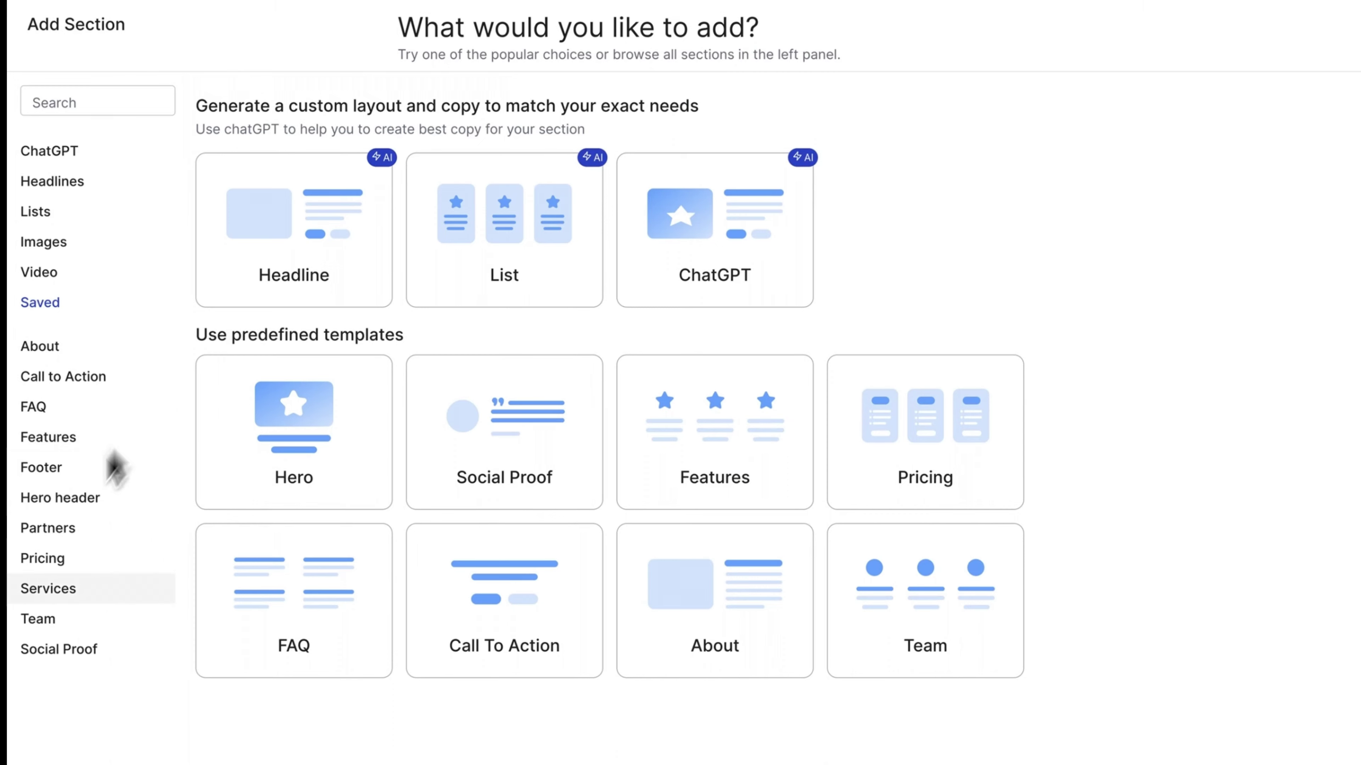
left_click(48, 353)
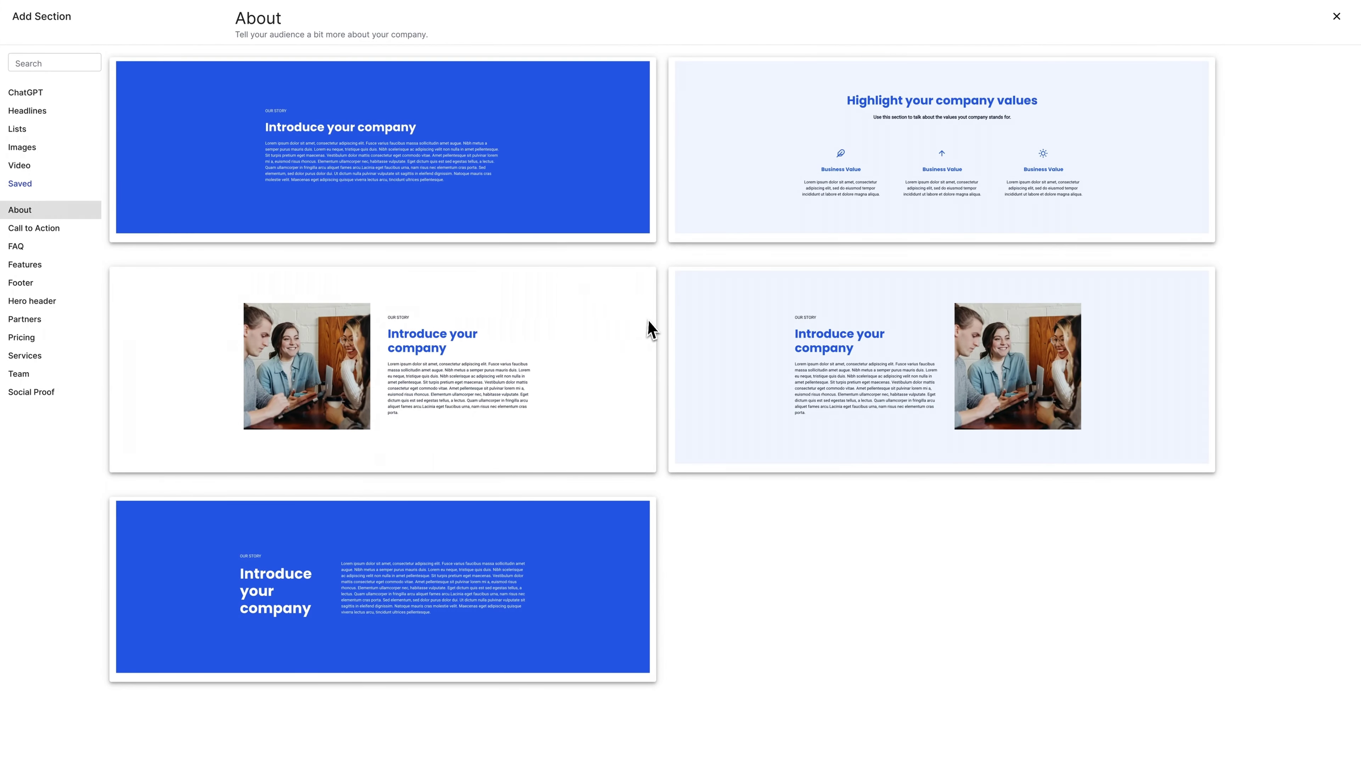
left_click(51, 236)
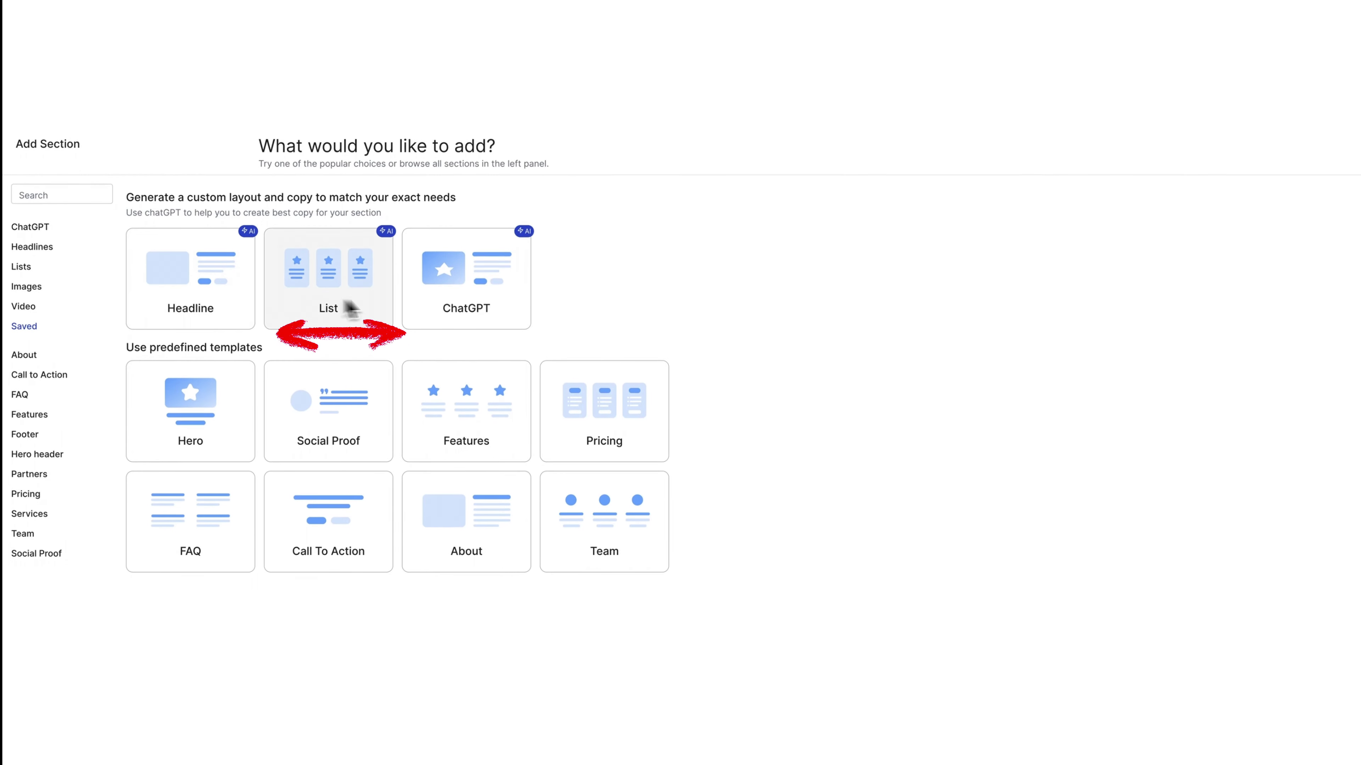
Step: Try the headline section generator with AI-written copy, the light theme variant, a secondary-themed card and one button
left_click(234, 290)
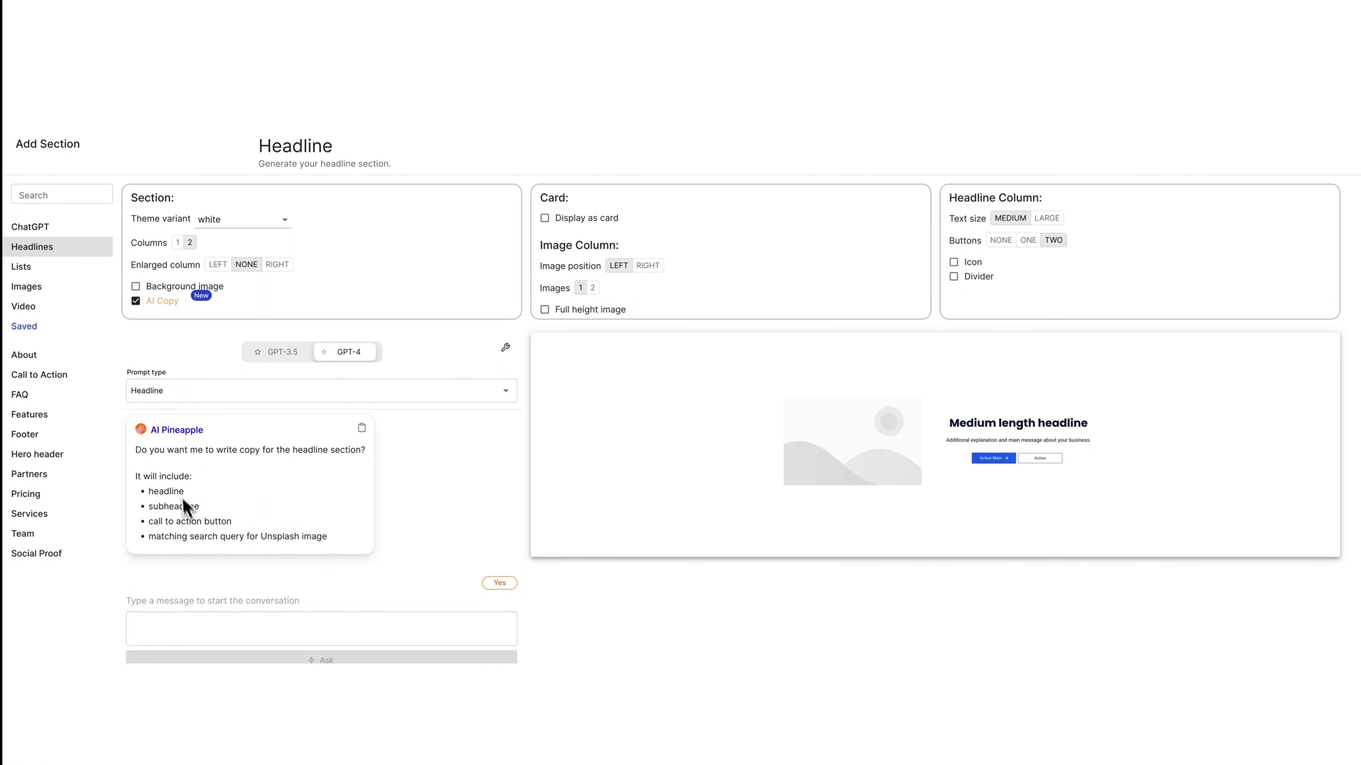
left_click(499, 583)
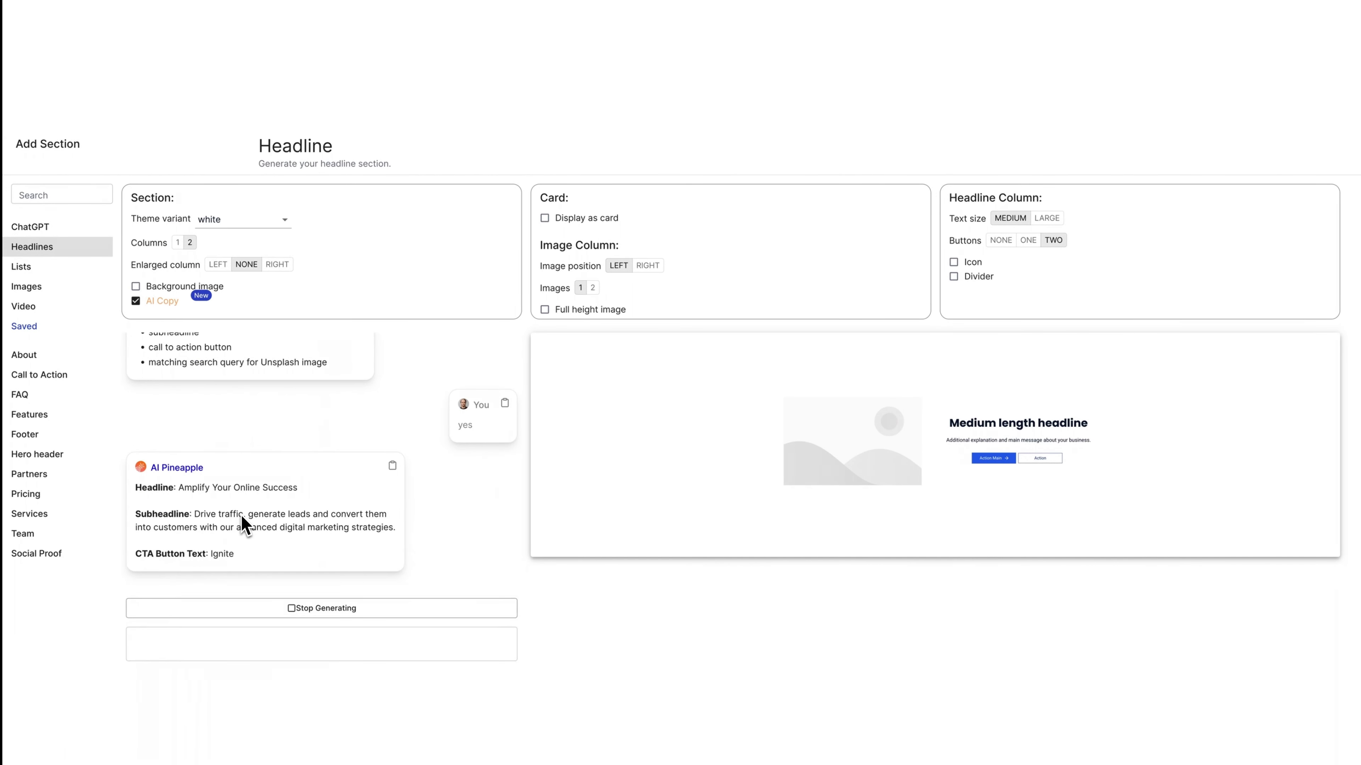
left_click(262, 236)
left_click(265, 308)
left_click(604, 220)
left_click(1026, 239)
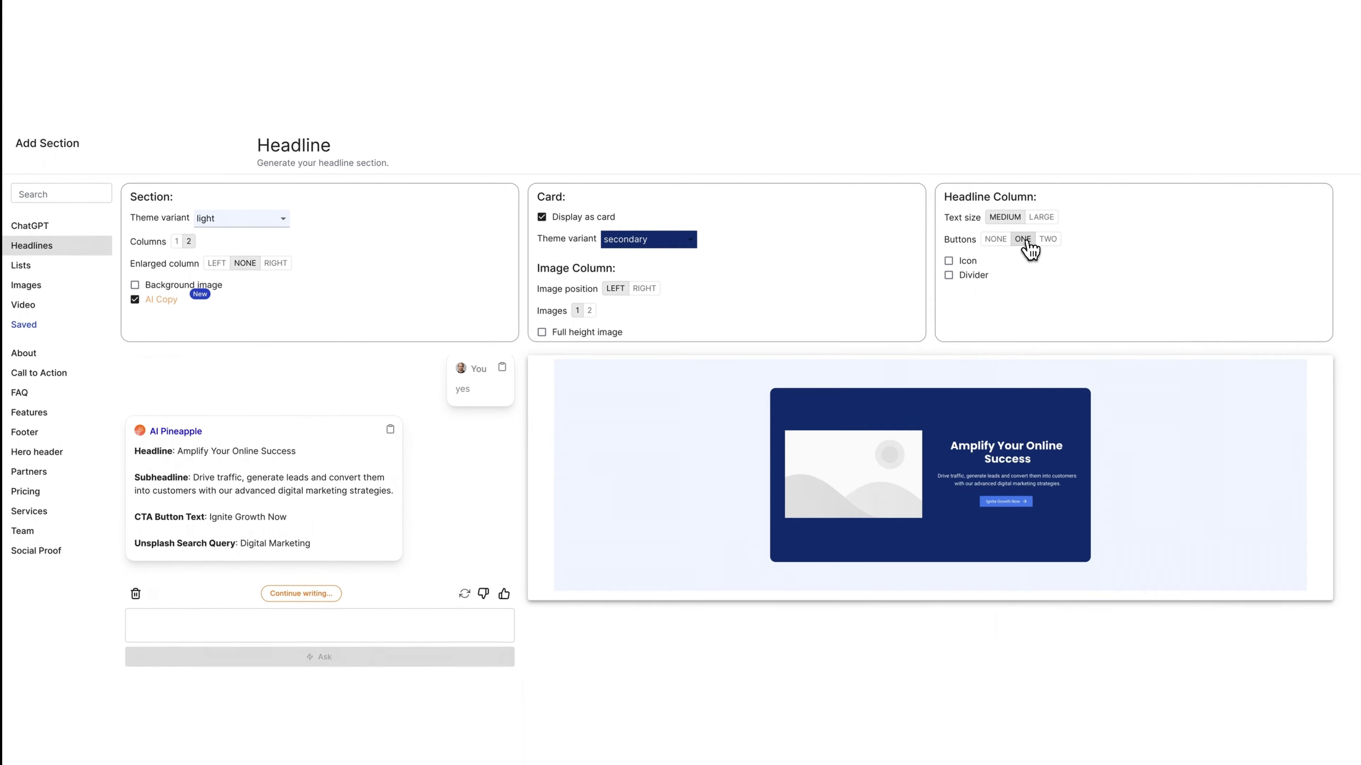
Step: Try the list section generator and ask the AI for copy with the message "yes 3 benefits"
left_click(37, 265)
left_click(333, 563)
type("yes 3")
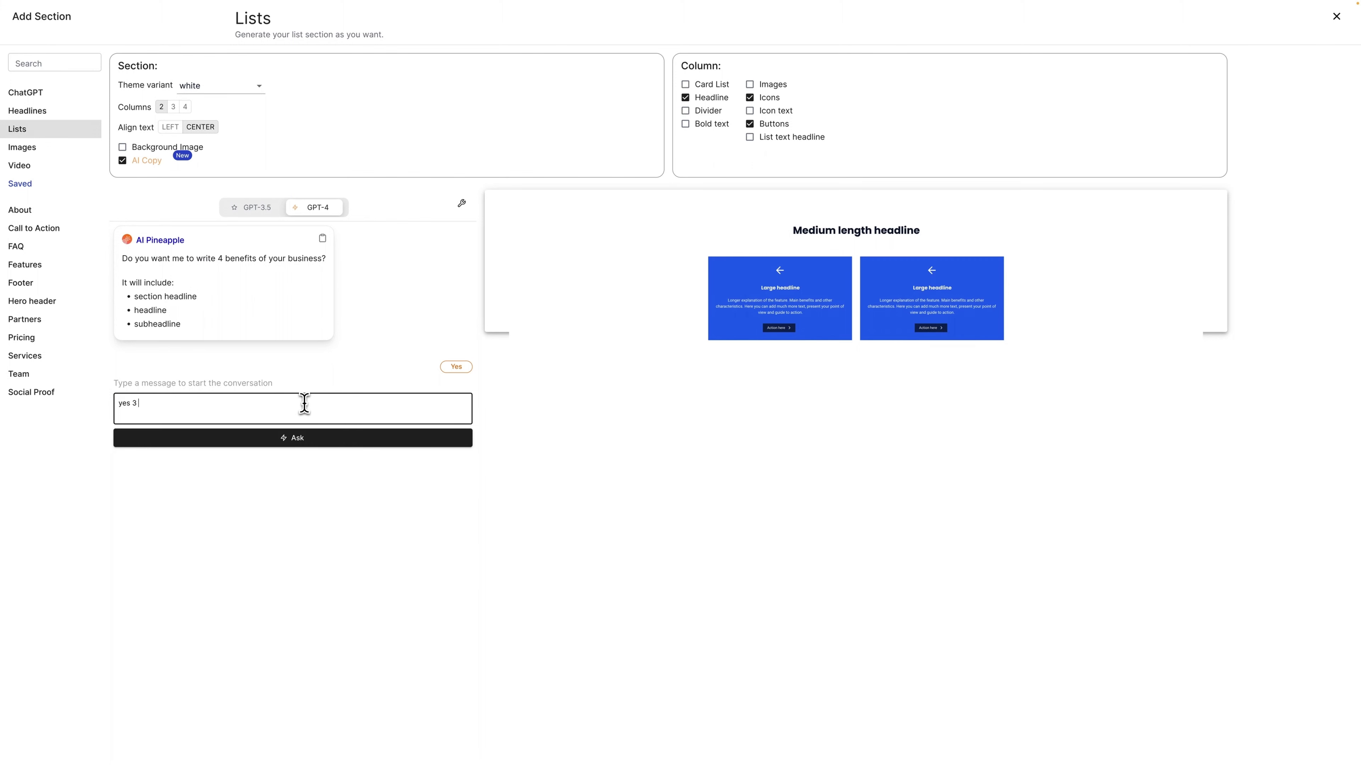
type(" benefits")
left_click(355, 438)
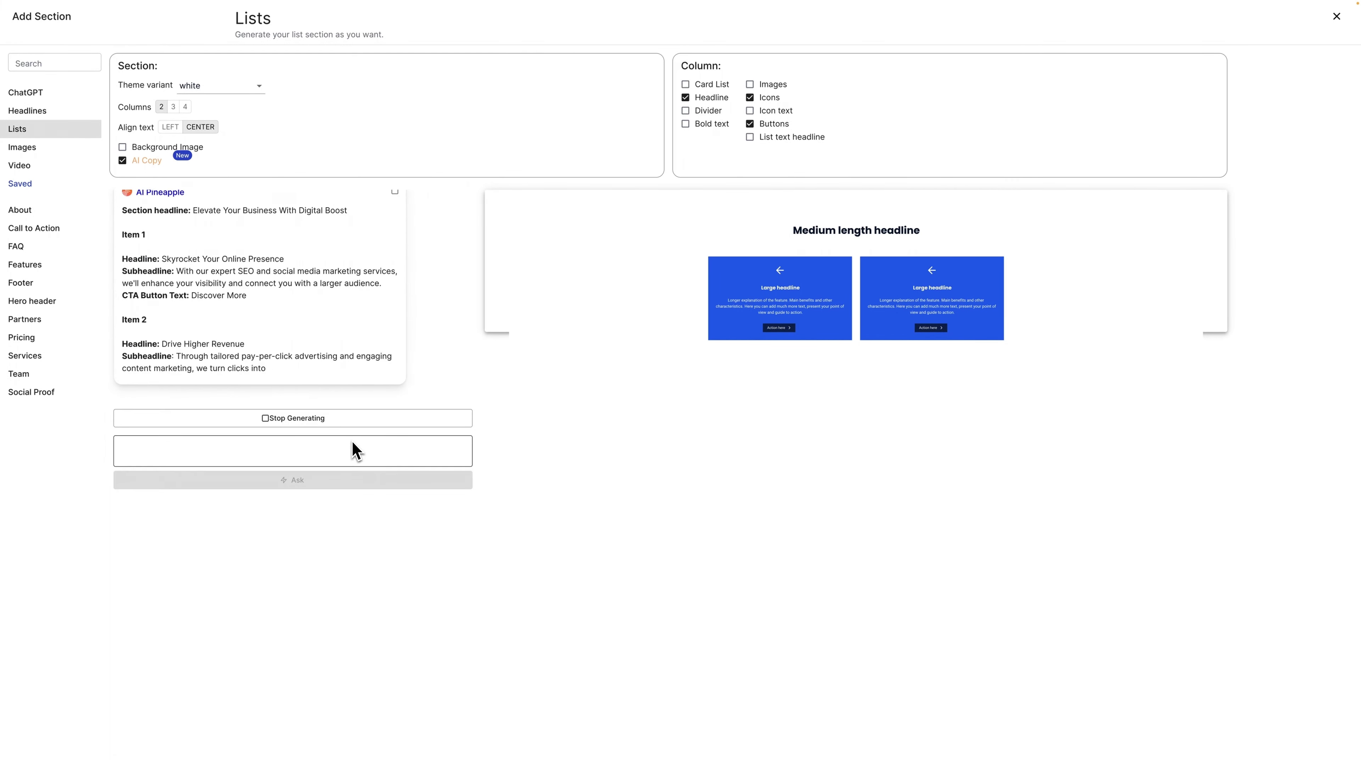
Step: Look at the ChatGPT section generator and its message field
left_click(39, 94)
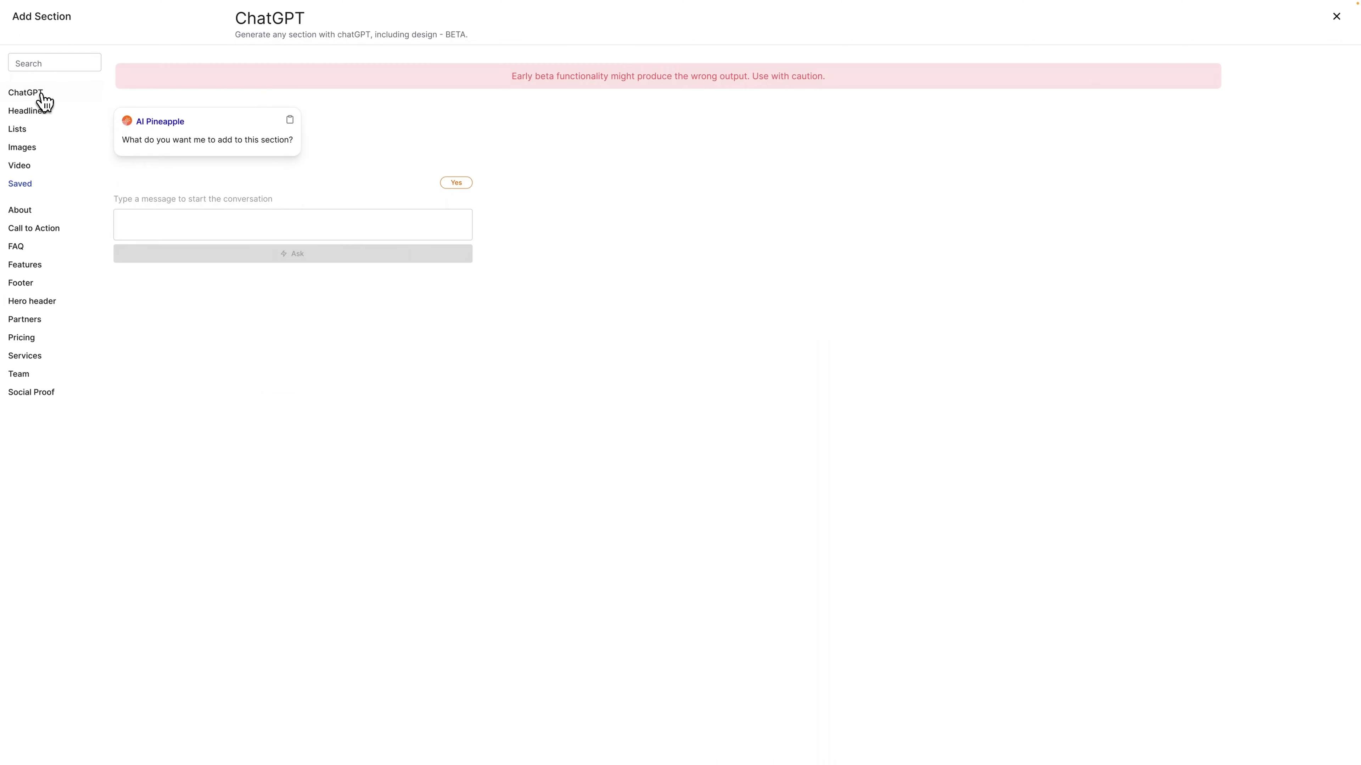
left_click(275, 225)
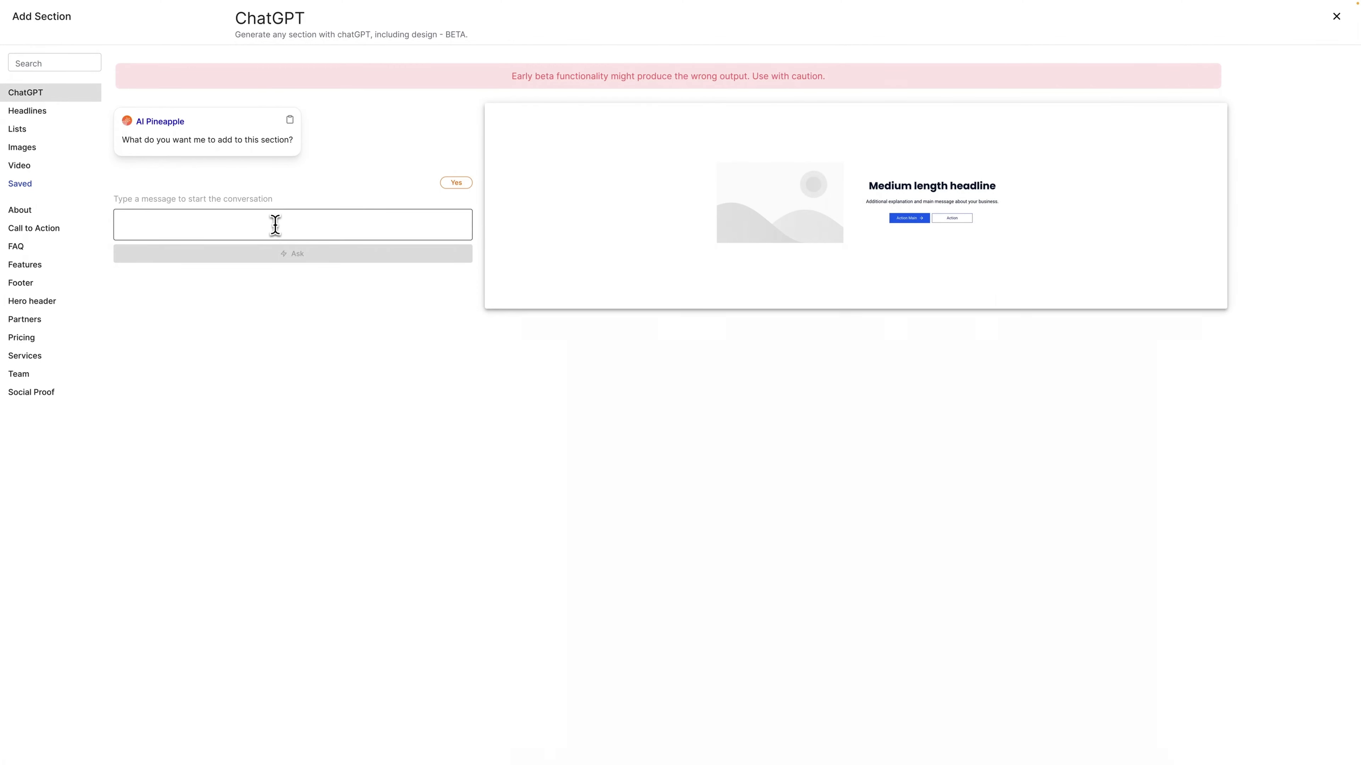
left_click(275, 225)
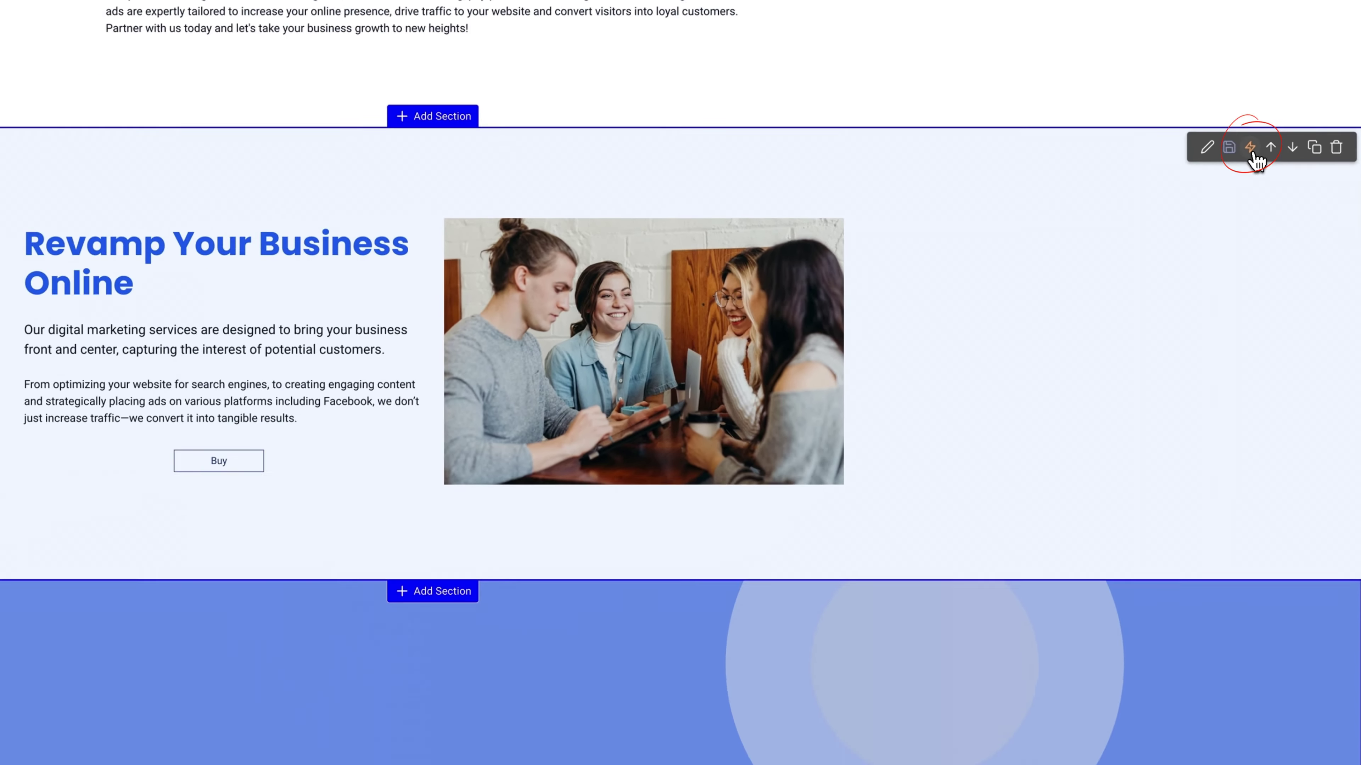
Step: Edit the "Revamp Your Business Online" section with AI using "add nice gradient background to this section" and apply the result
left_click(1250, 147)
left_click(365, 231)
type("add nice gradien")
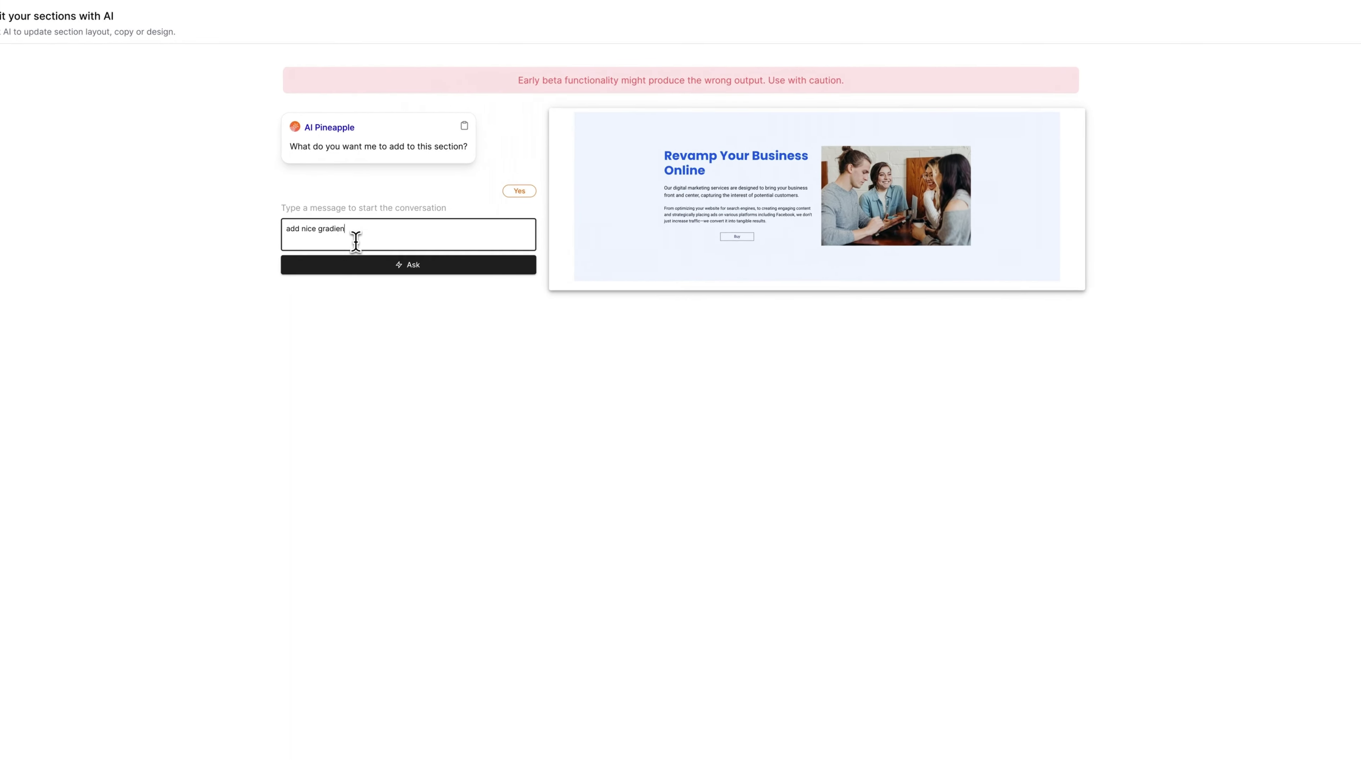
type("t background to this section")
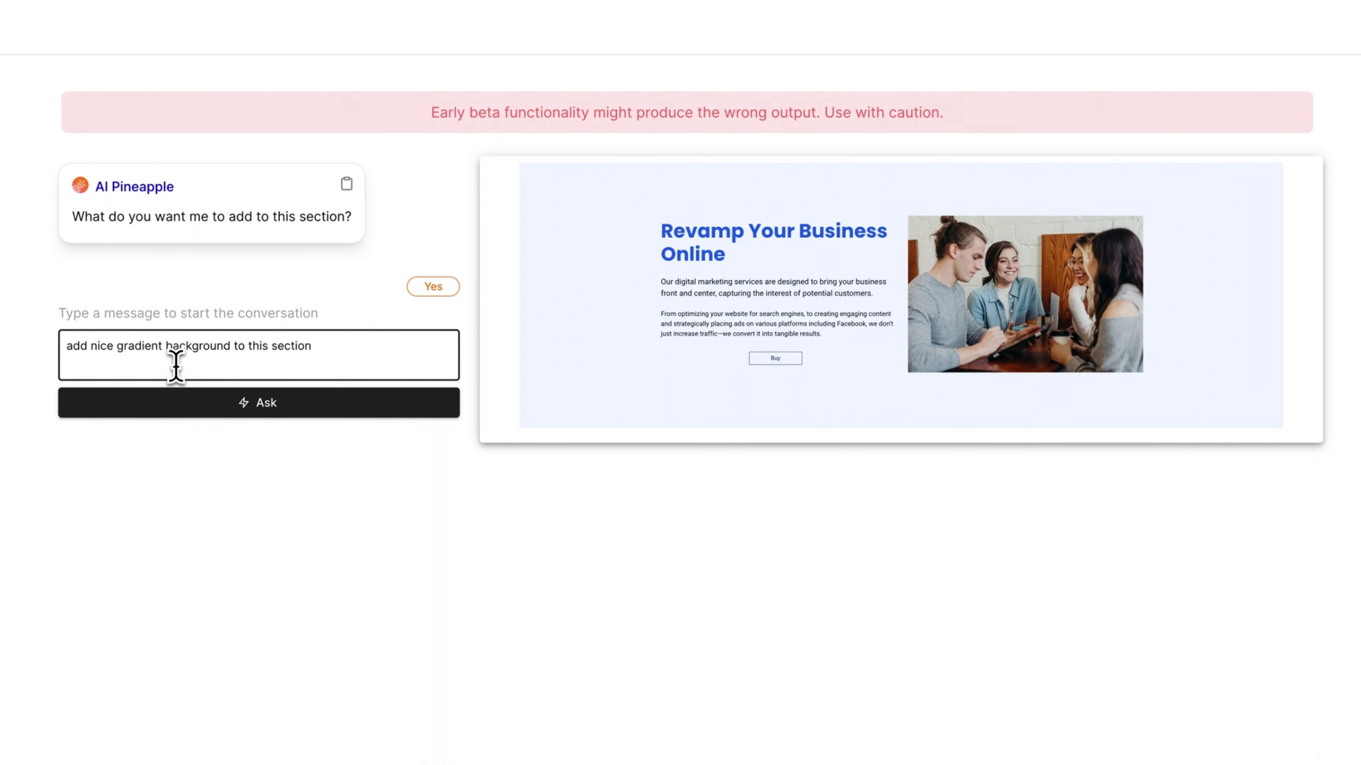
left_click(282, 411)
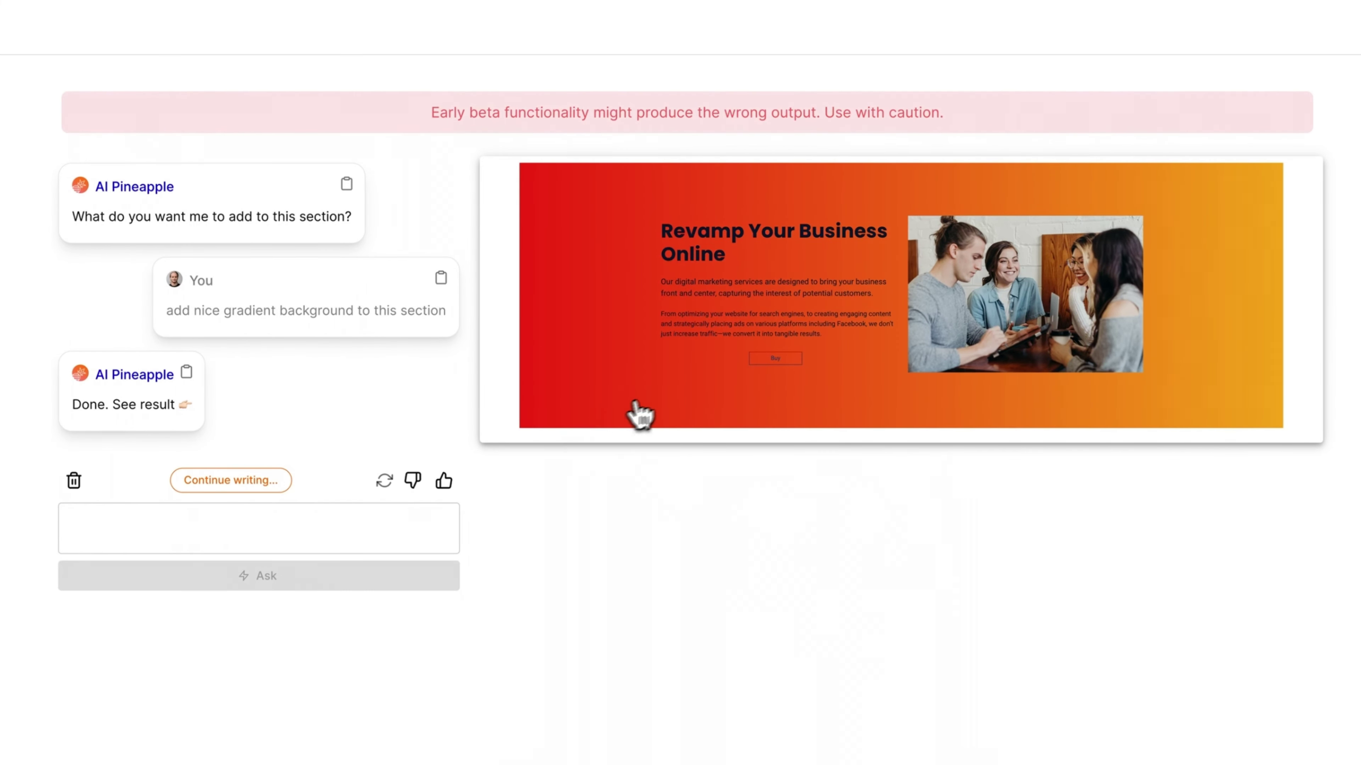
left_click(649, 398)
Step: Look through the website's page list and the options for adding pages, folders and blog posts, and close the list
scroll(637, 712, "down", 3)
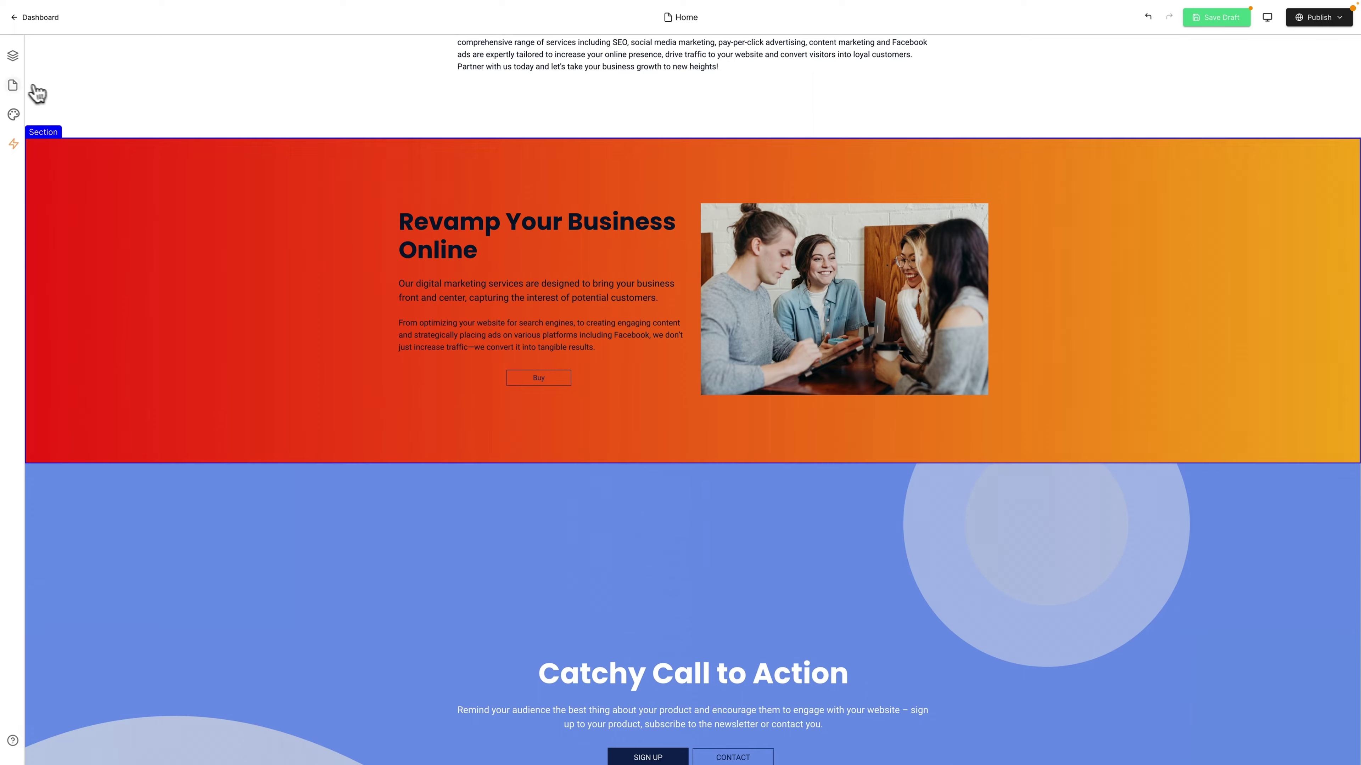
left_click(13, 84)
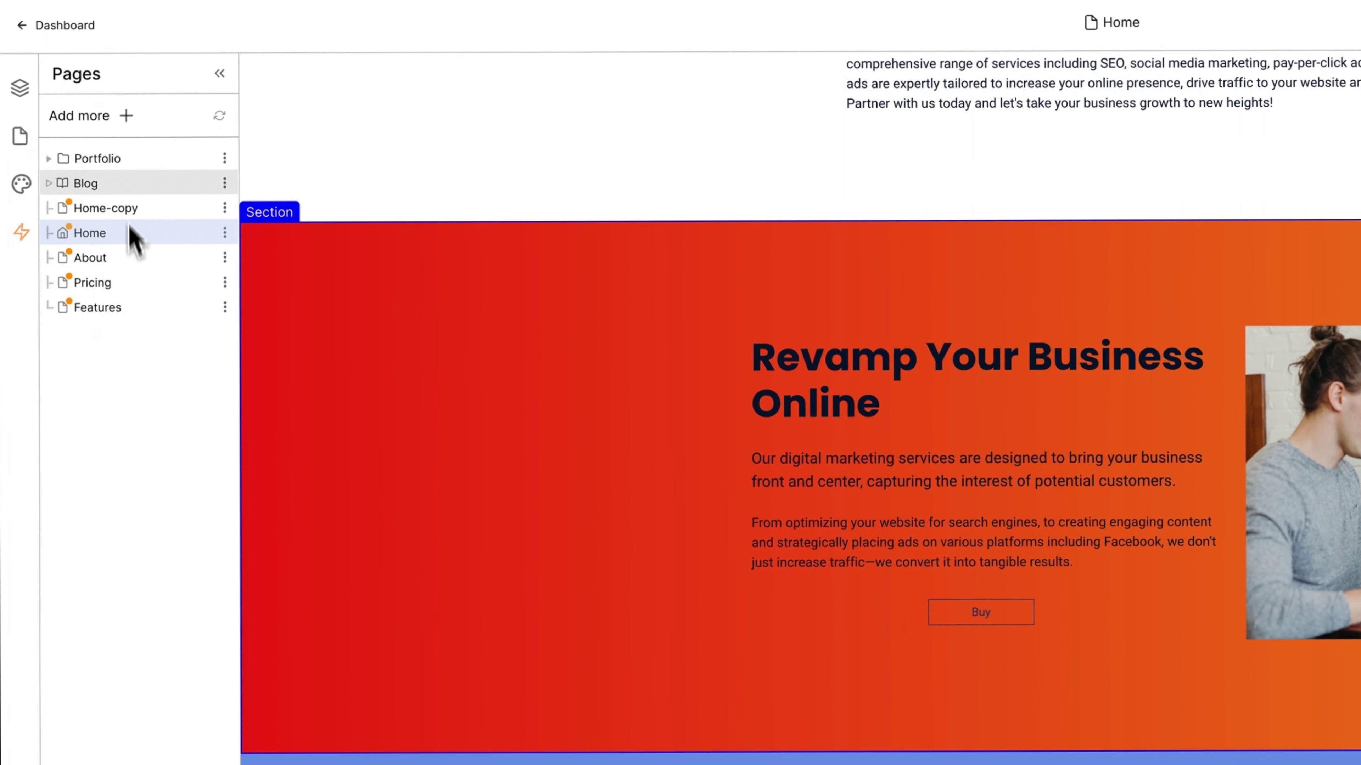
left_click(126, 115)
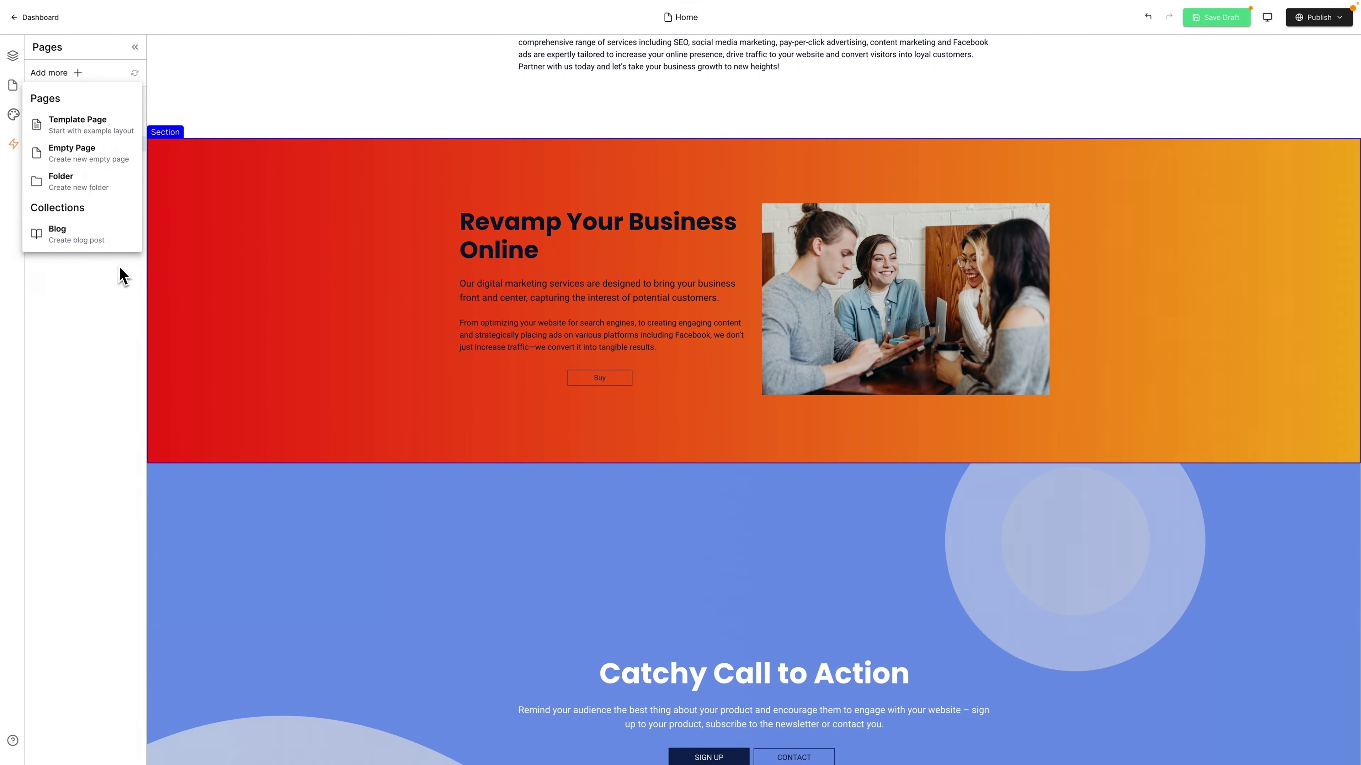
left_click(122, 276)
left_click(135, 47)
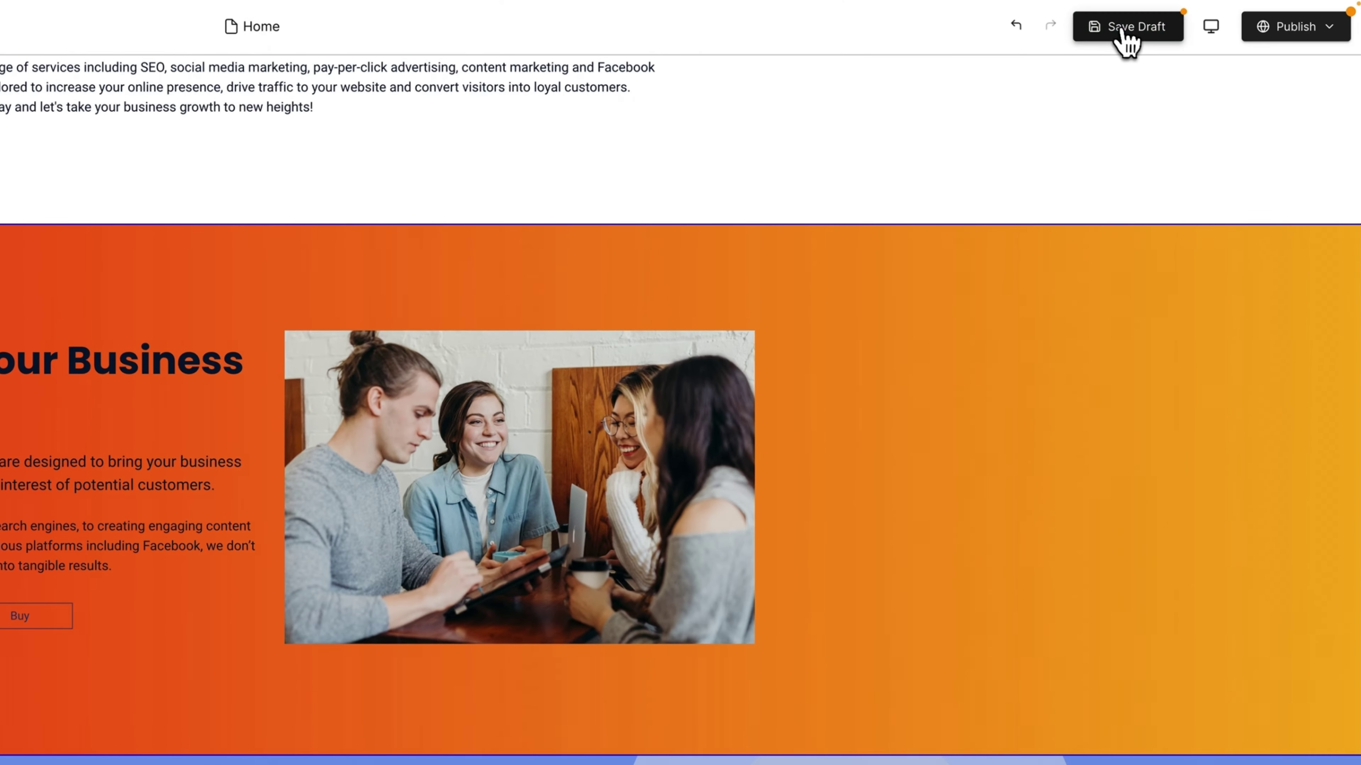
Step: Save the draft of the Home page and publish it live
left_click(1127, 42)
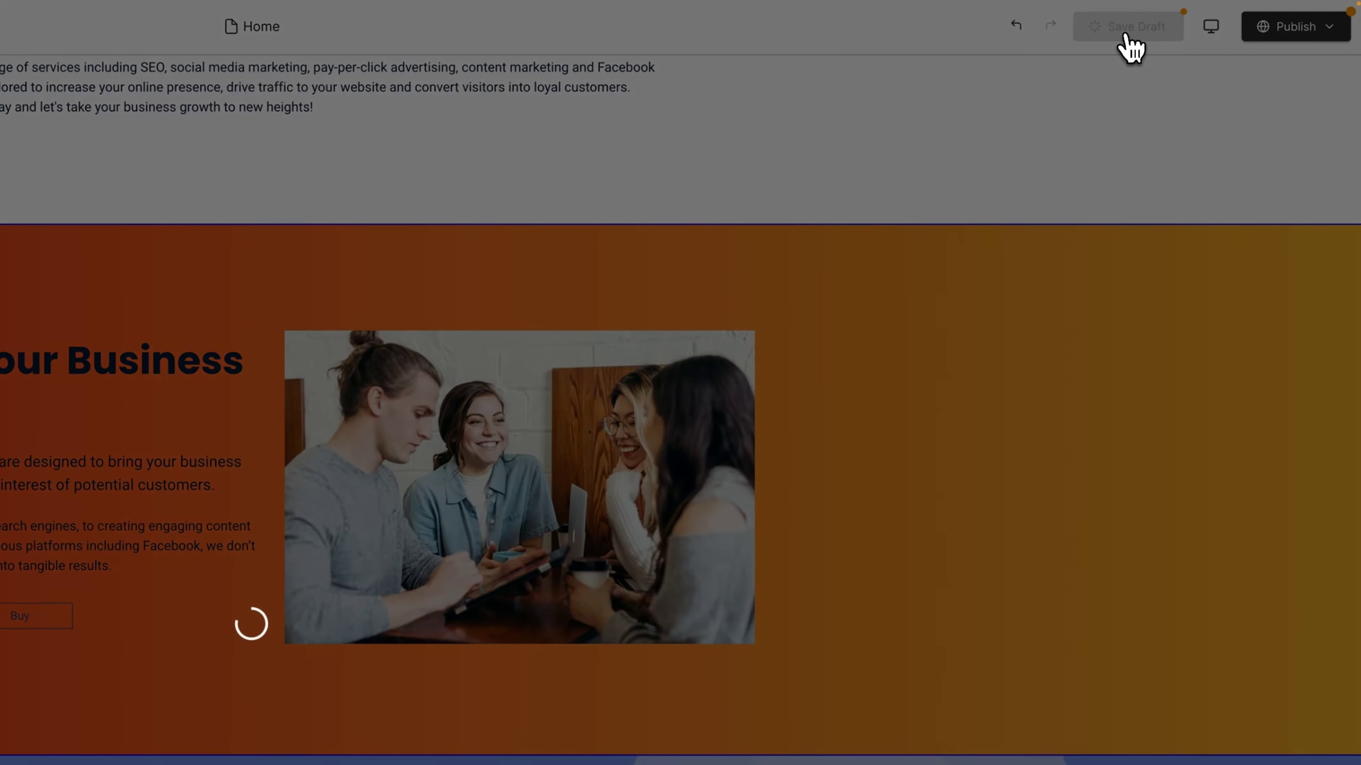
scroll(857, 563, "up", 1)
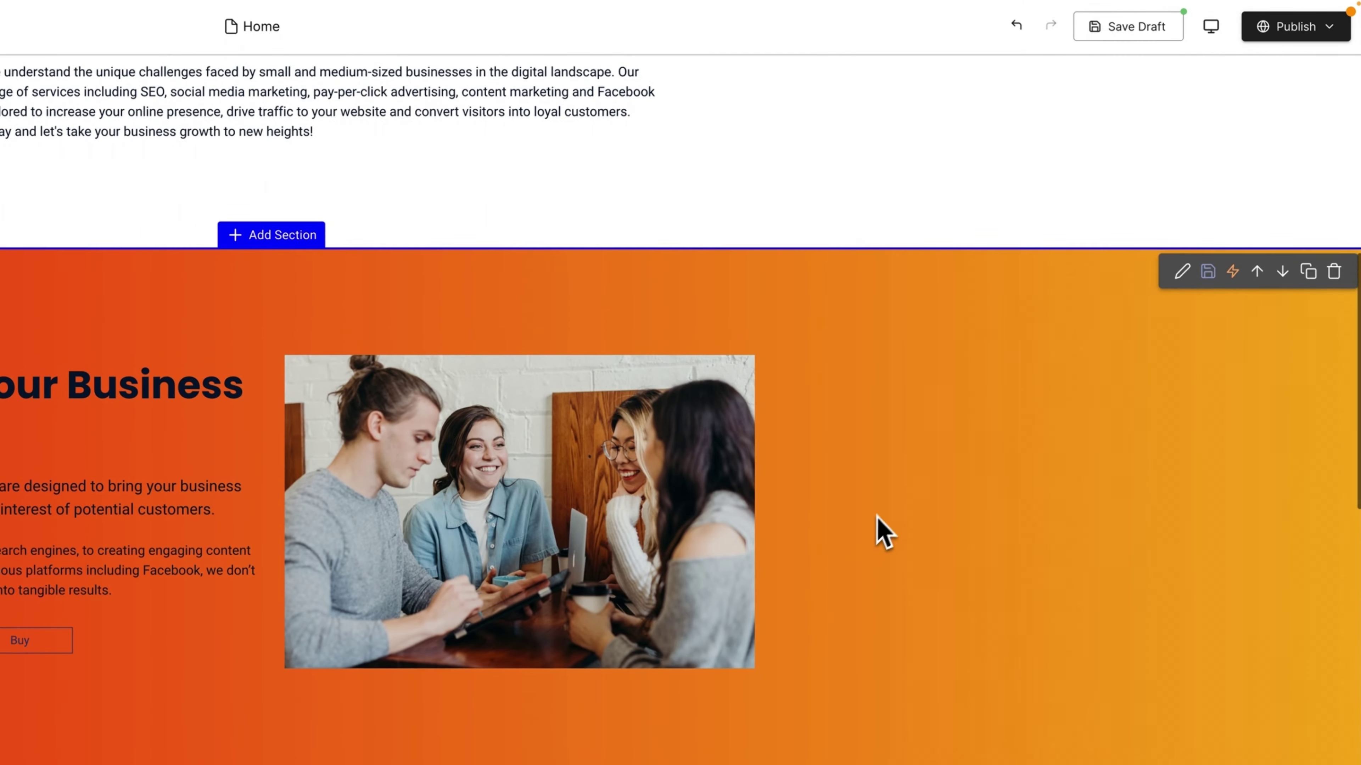
left_click(1296, 26)
left_click(1239, 105)
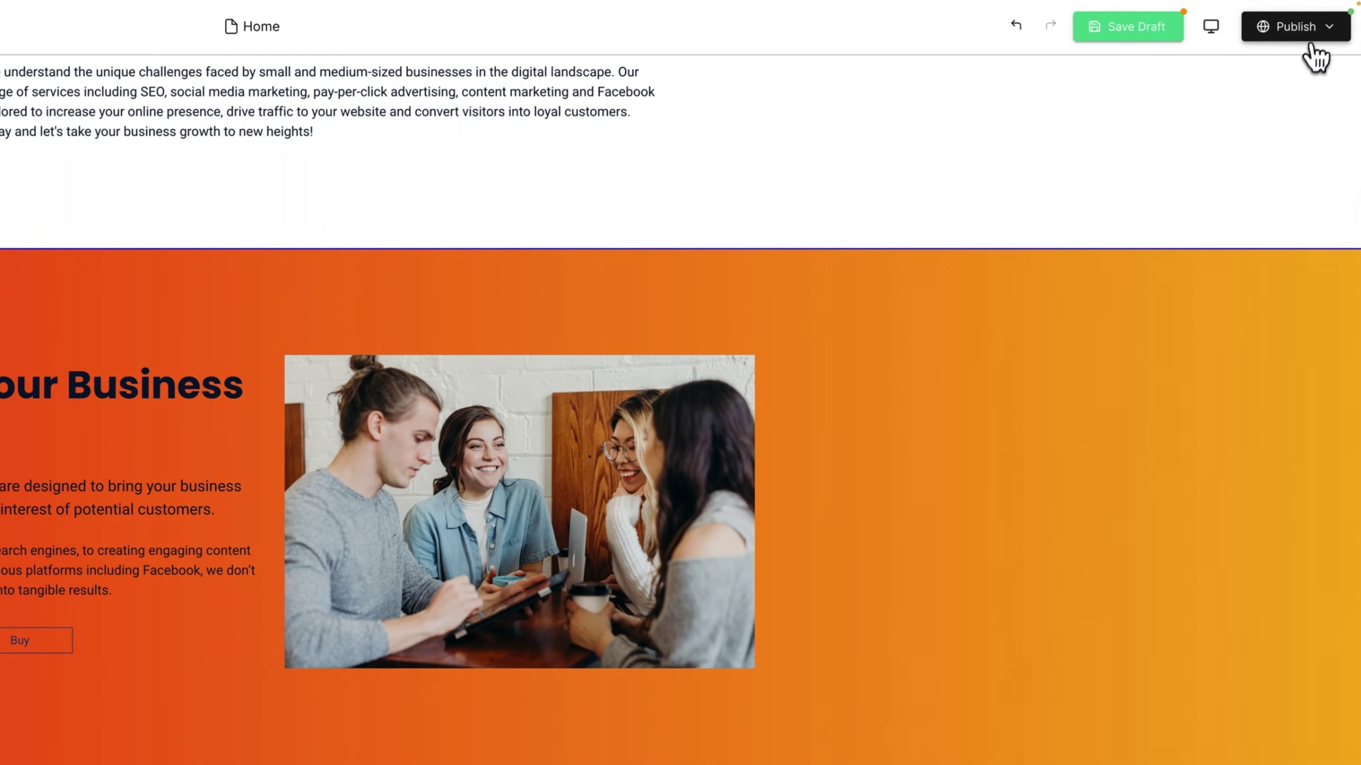
Step: Open the live website, review its sections and return to the editor
left_click(1307, 30)
left_click(1230, 86)
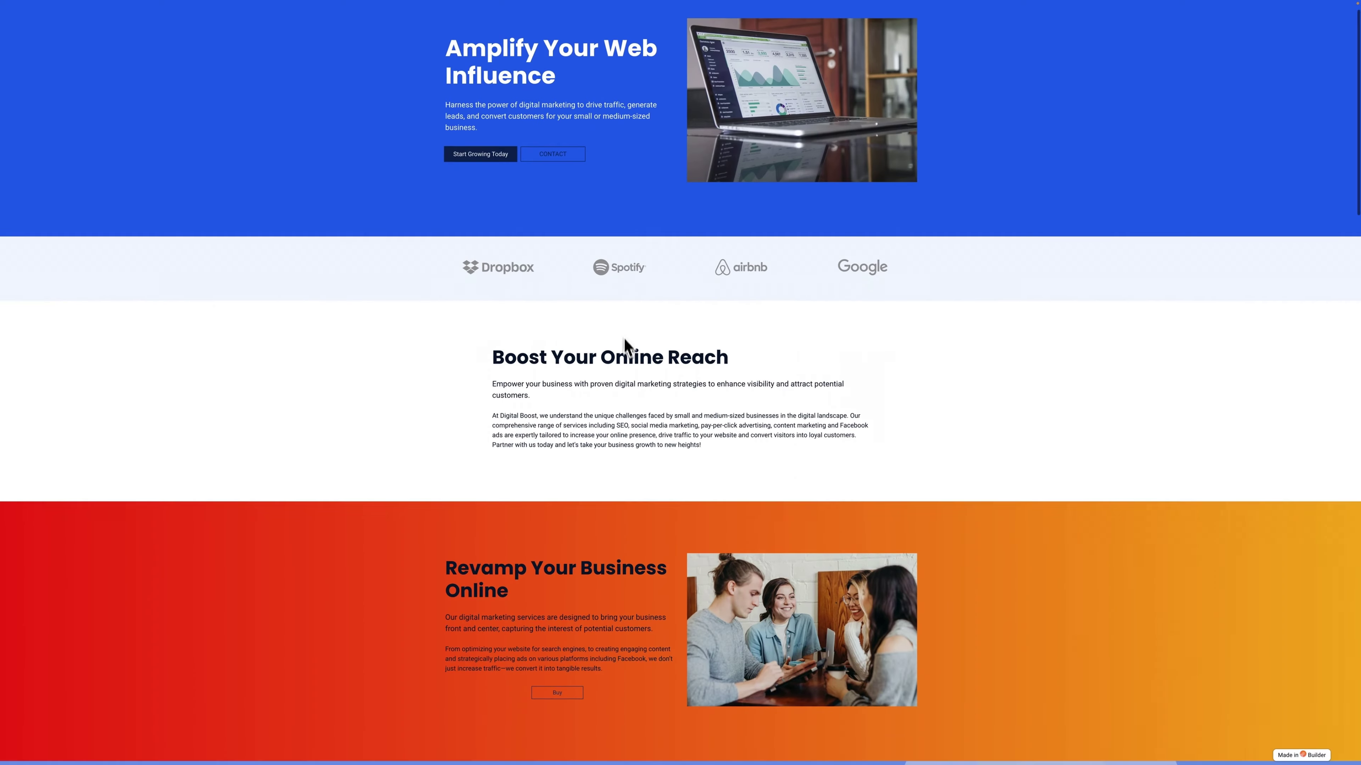
scroll(624, 348, "down", 10)
scroll(625, 348, "down", 5)
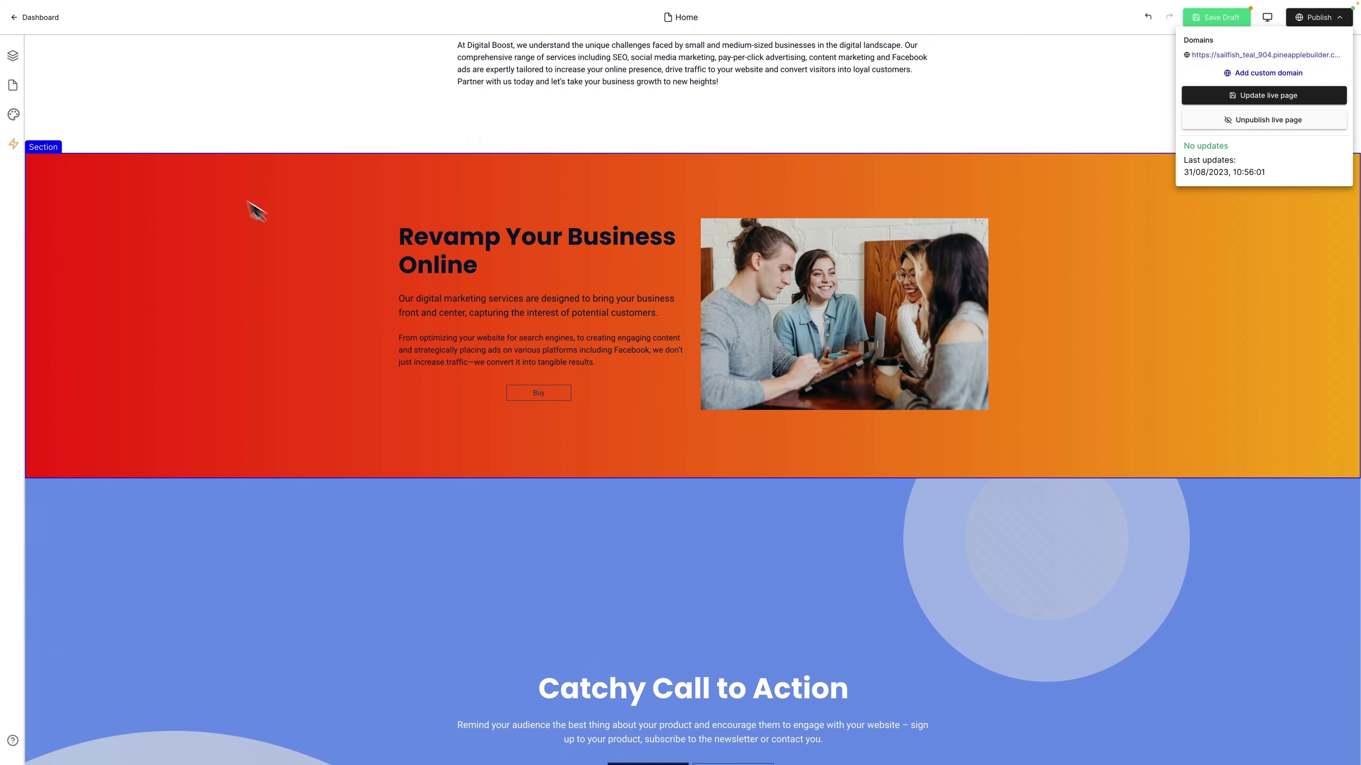
left_click(255, 213)
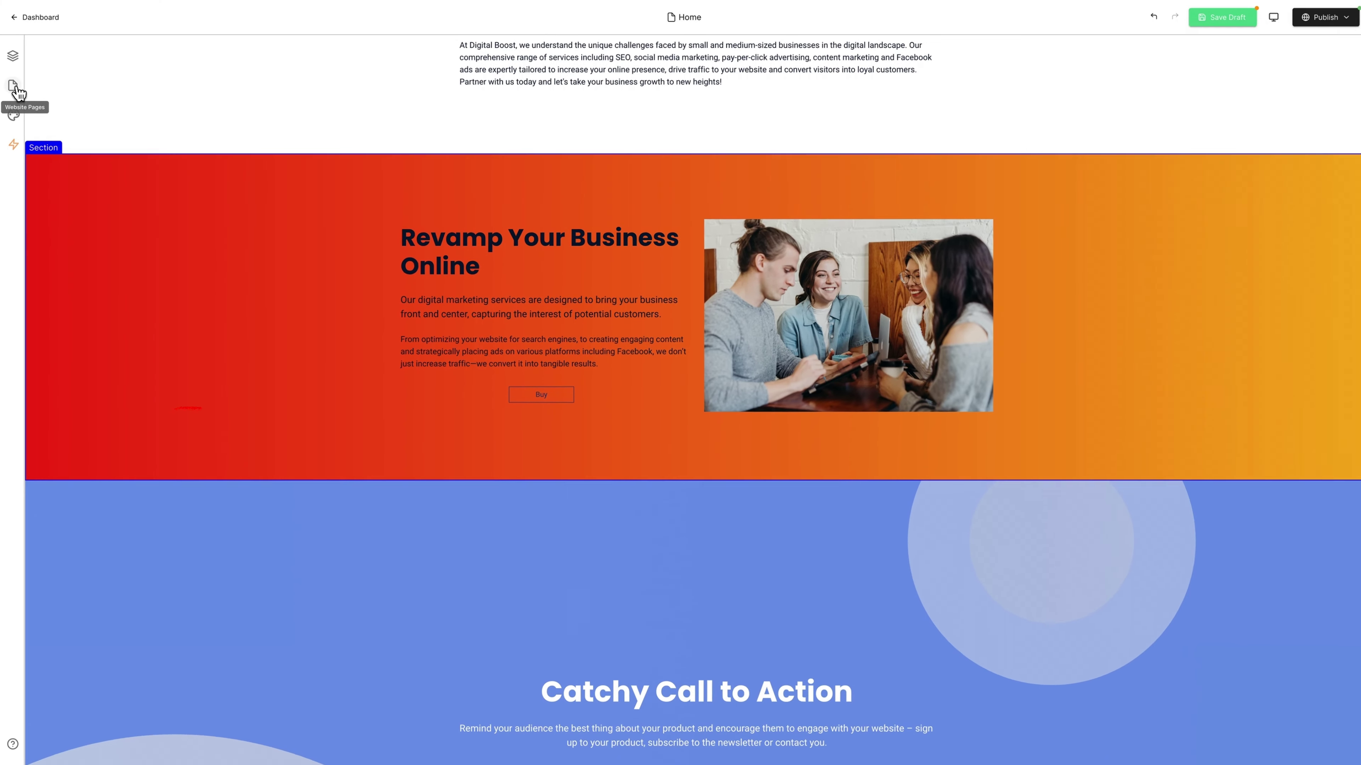
Step: Open the Home page's SEO settings and choose the cat photo with emoji as the SEO image
left_click(13, 81)
left_click(202, 200)
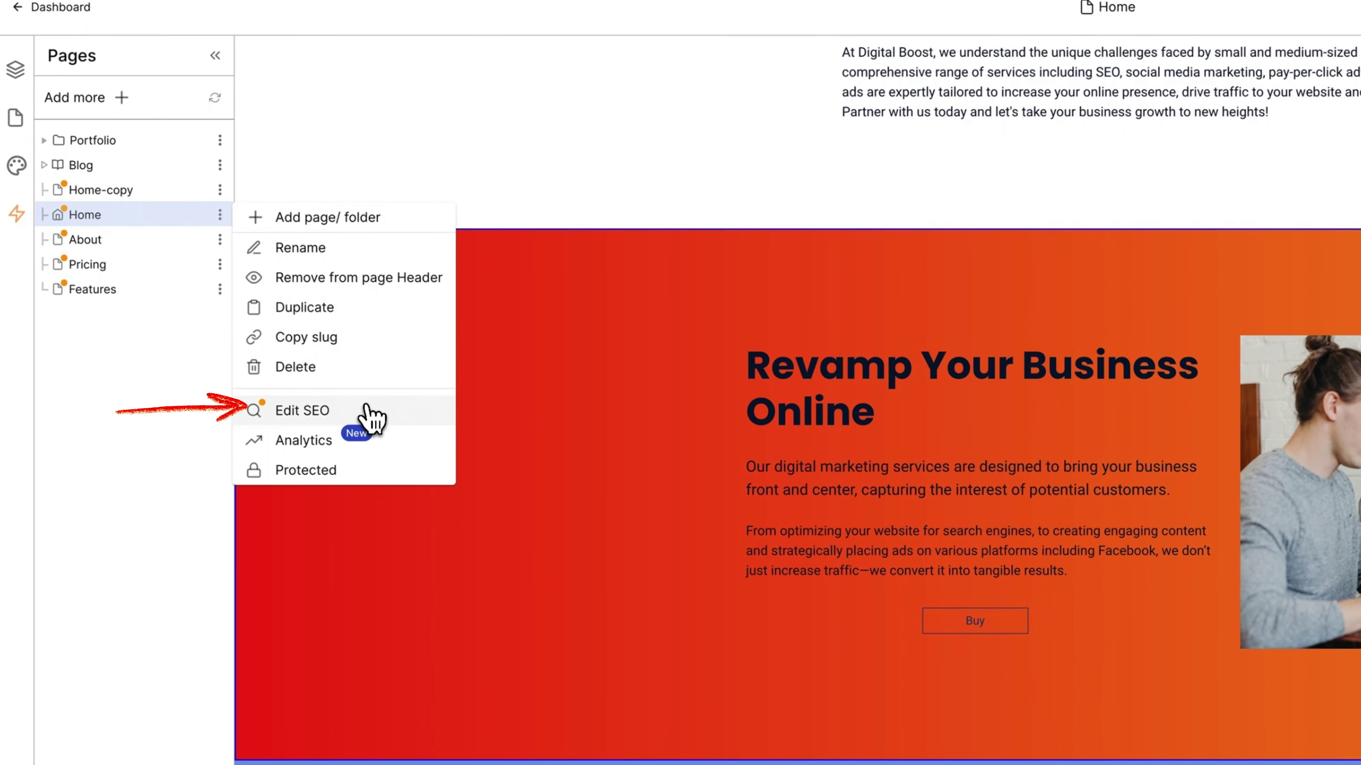
left_click(368, 413)
left_click(410, 161)
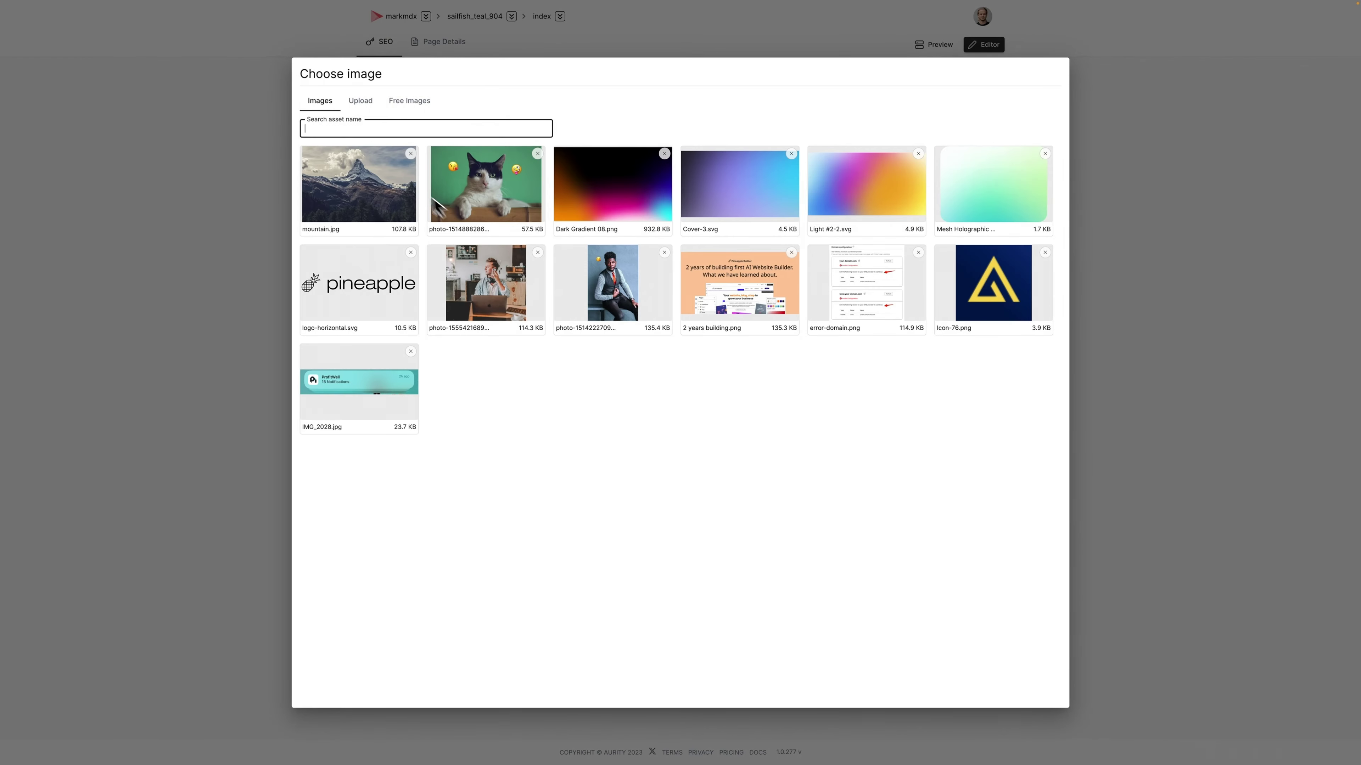
left_click(432, 199)
Step: Generate an English SEO page title with AI from the topic "Marketing agency" and apply the suggestion to the Home page
left_click(493, 292)
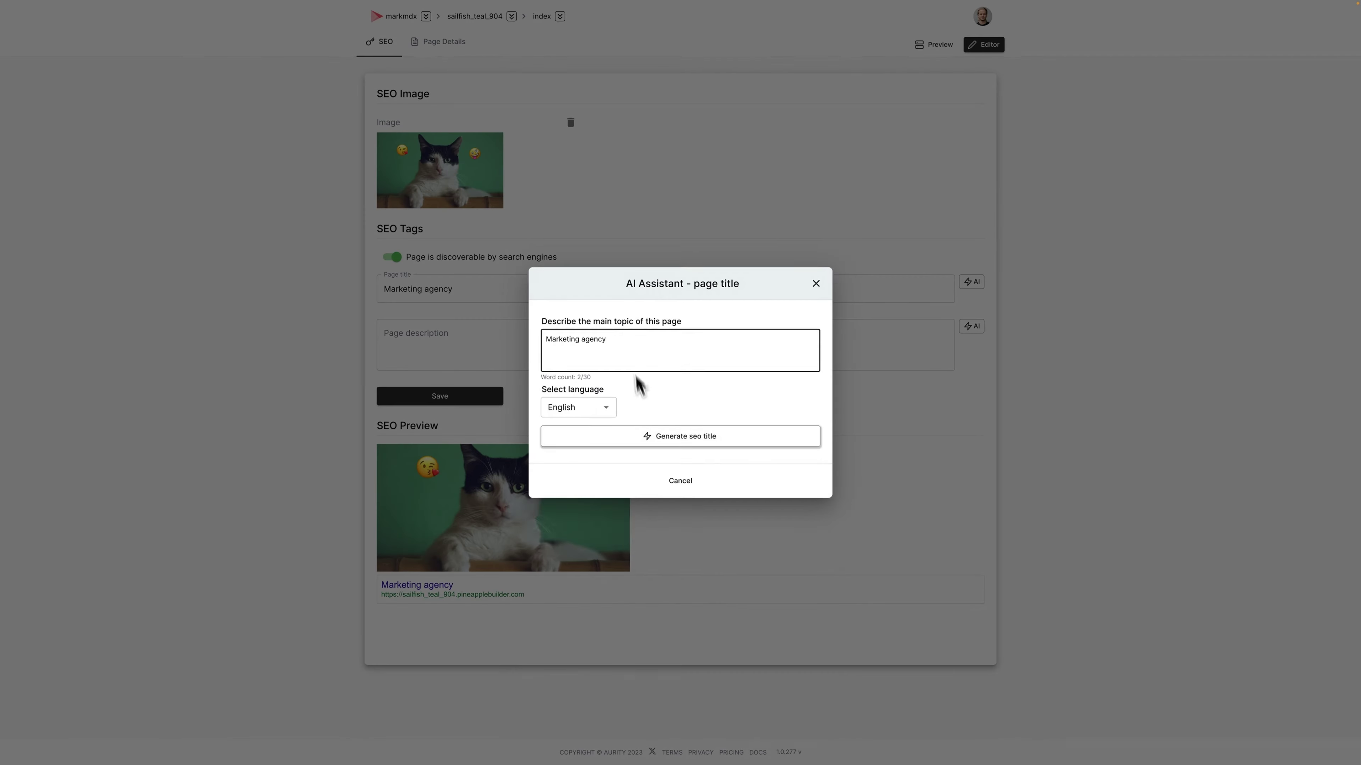
left_click(680, 434)
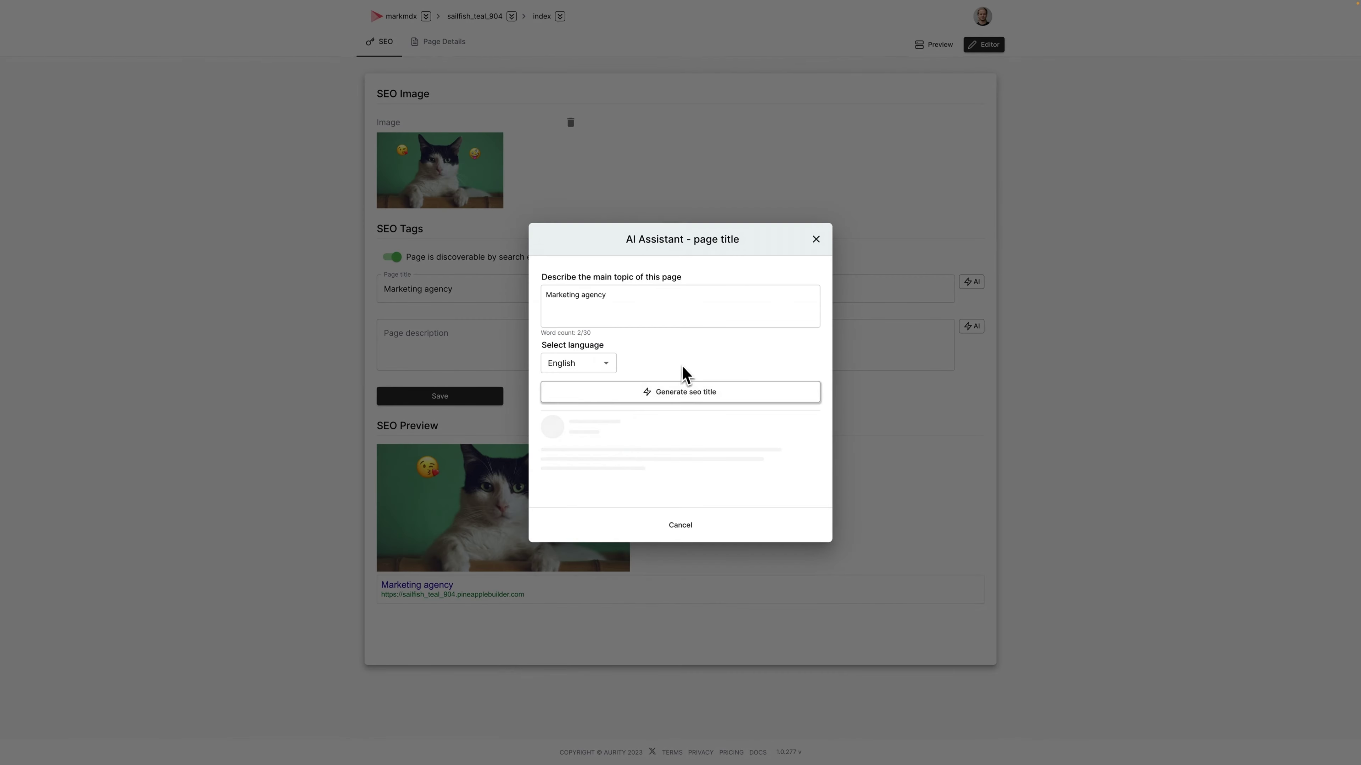
left_click(659, 475)
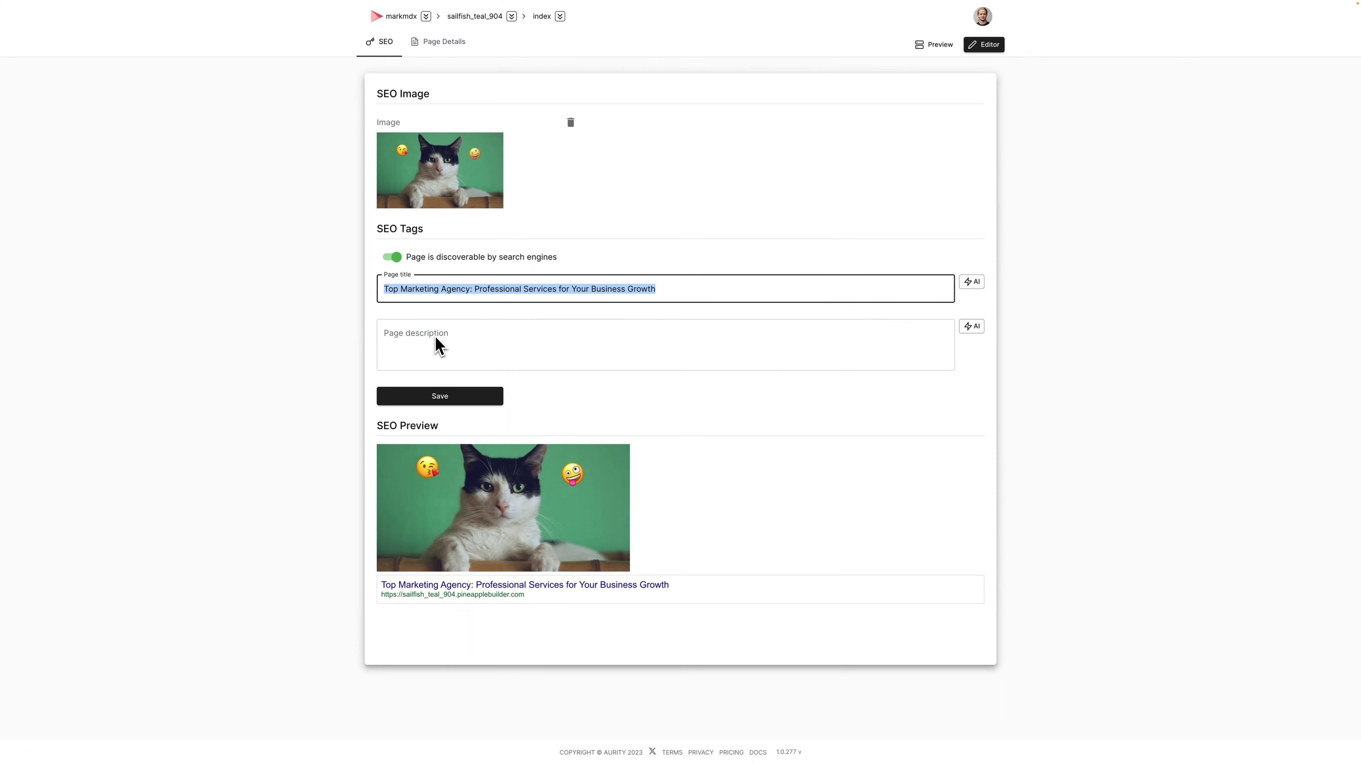
Step: Generate the SEO page description with AI from "Top Marketing Agency: Professional Services for Your Business Growth", apply it and save the SEO settings
left_click(403, 352)
type("Top Marketing Agency: Professional Services for Your Business Growth")
left_click(971, 326)
left_click(724, 438)
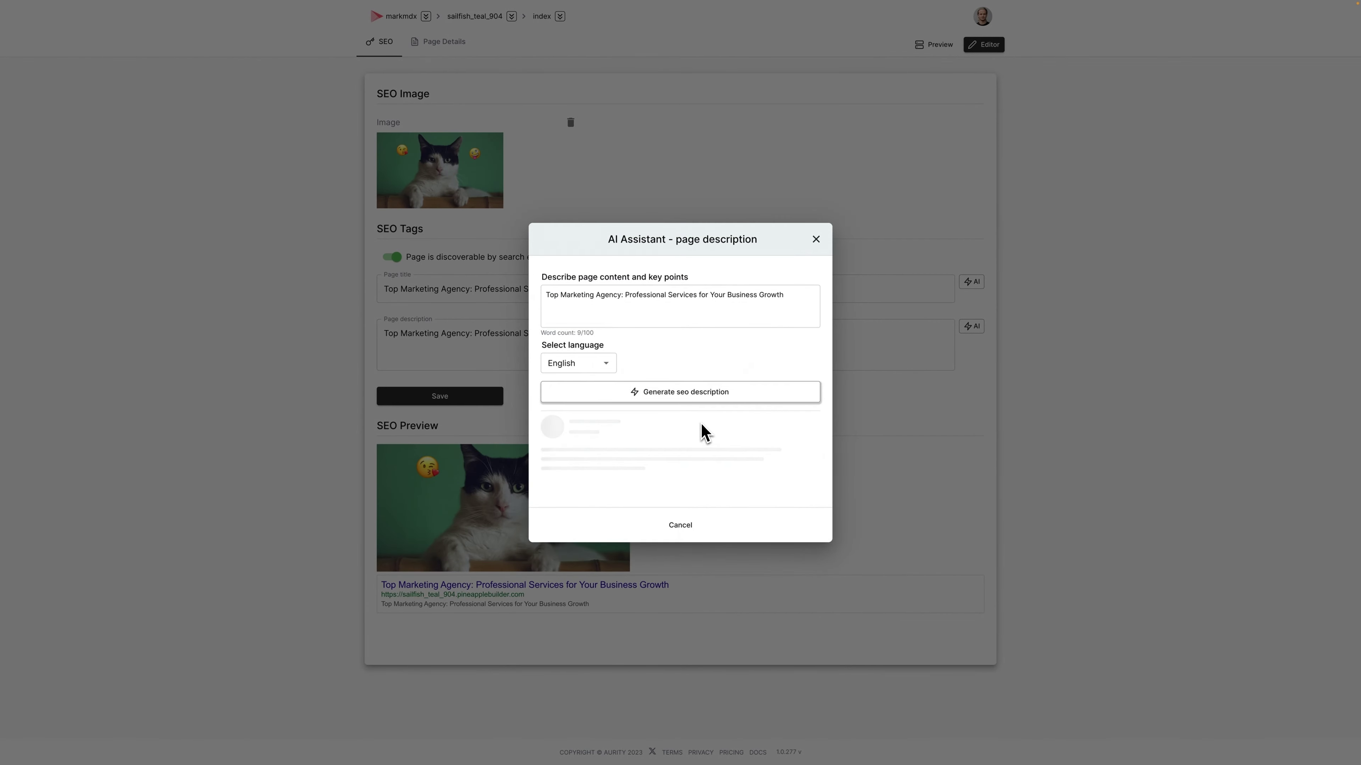
left_click(674, 471)
left_click(416, 392)
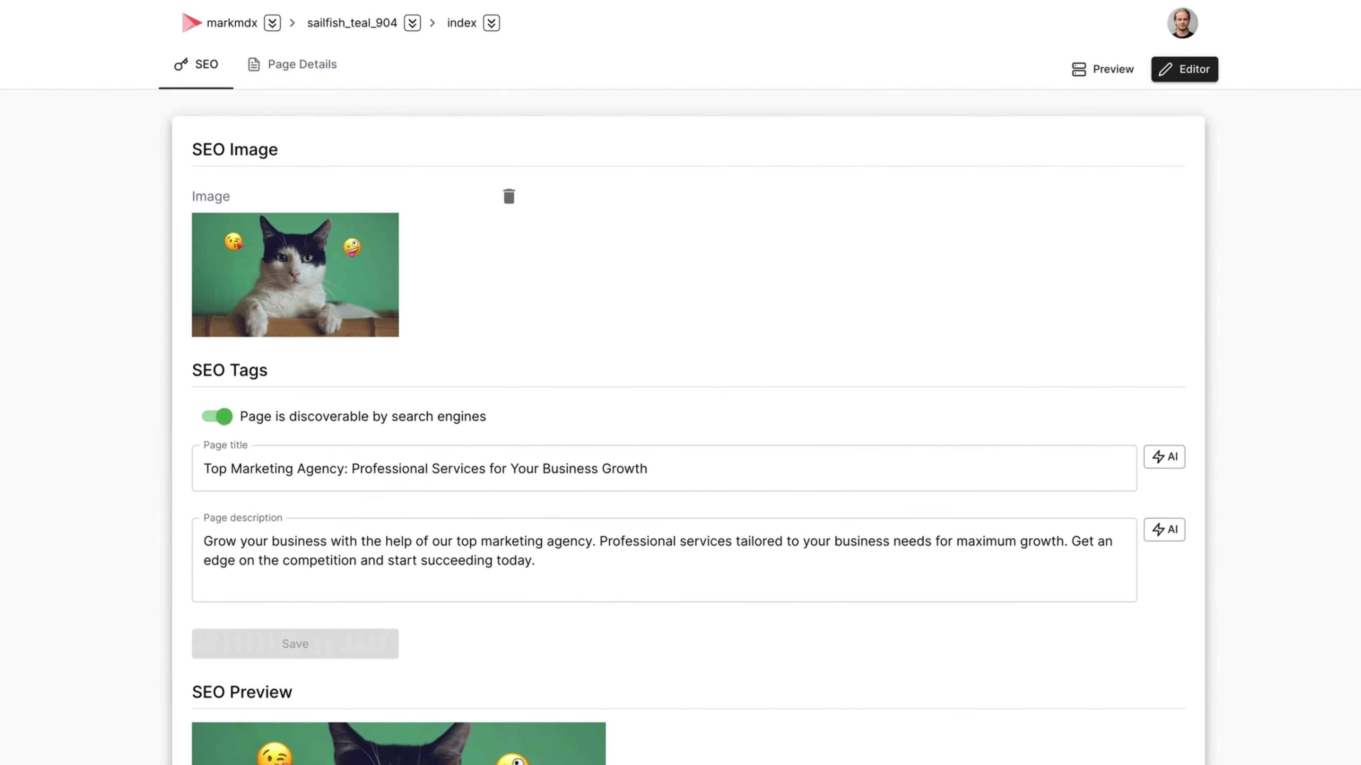
Step: Look through the website dashboard's pages, design, assets, analytics and website settings, and return to the quick start checklist
left_click(380, 34)
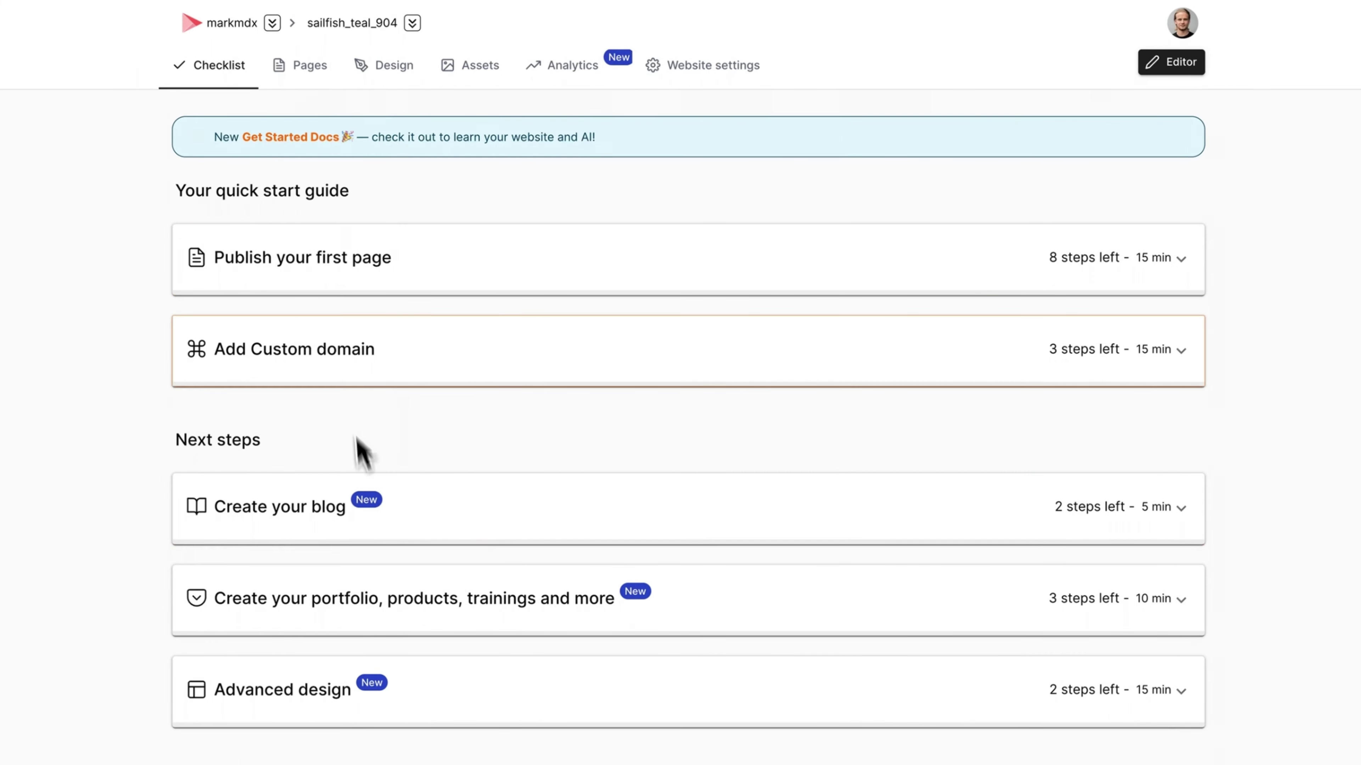
left_click(307, 80)
left_click(403, 86)
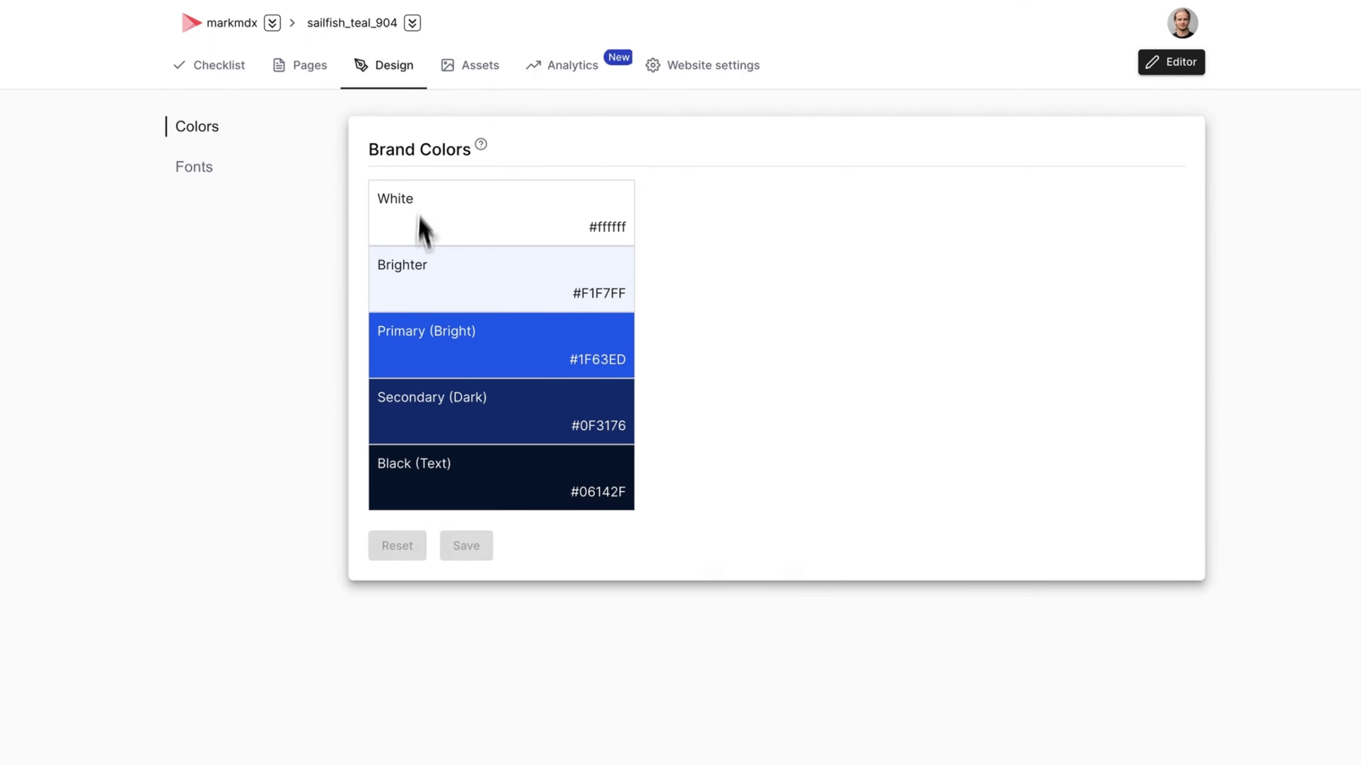
left_click(504, 76)
left_click(575, 70)
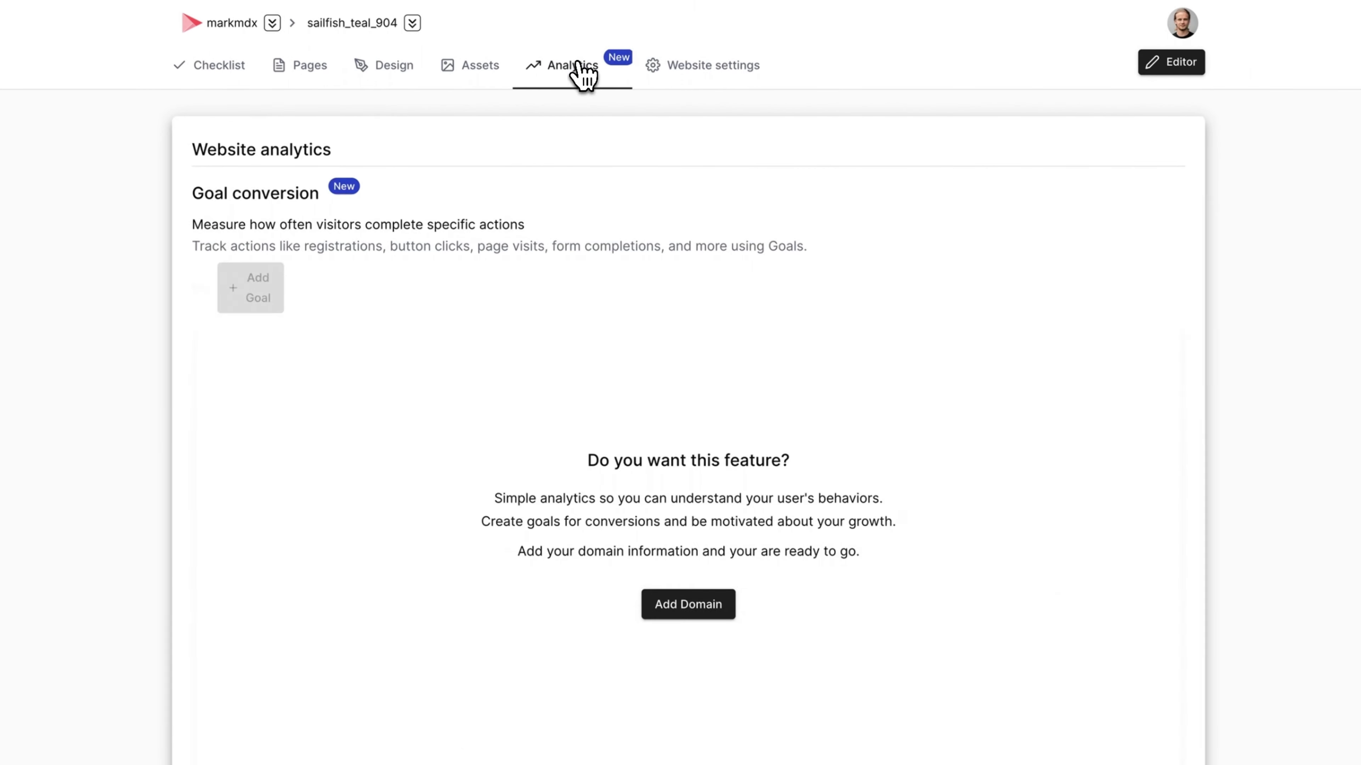
left_click(702, 69)
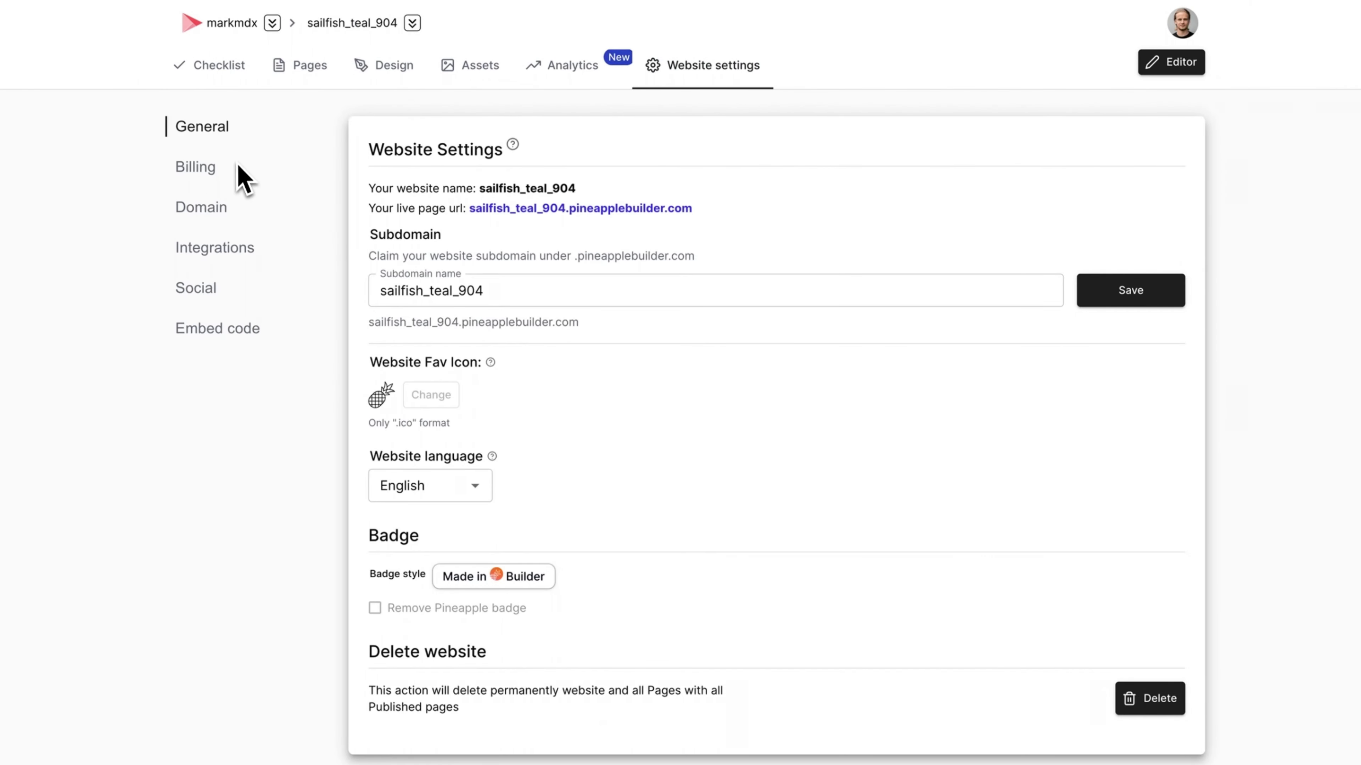
left_click(233, 87)
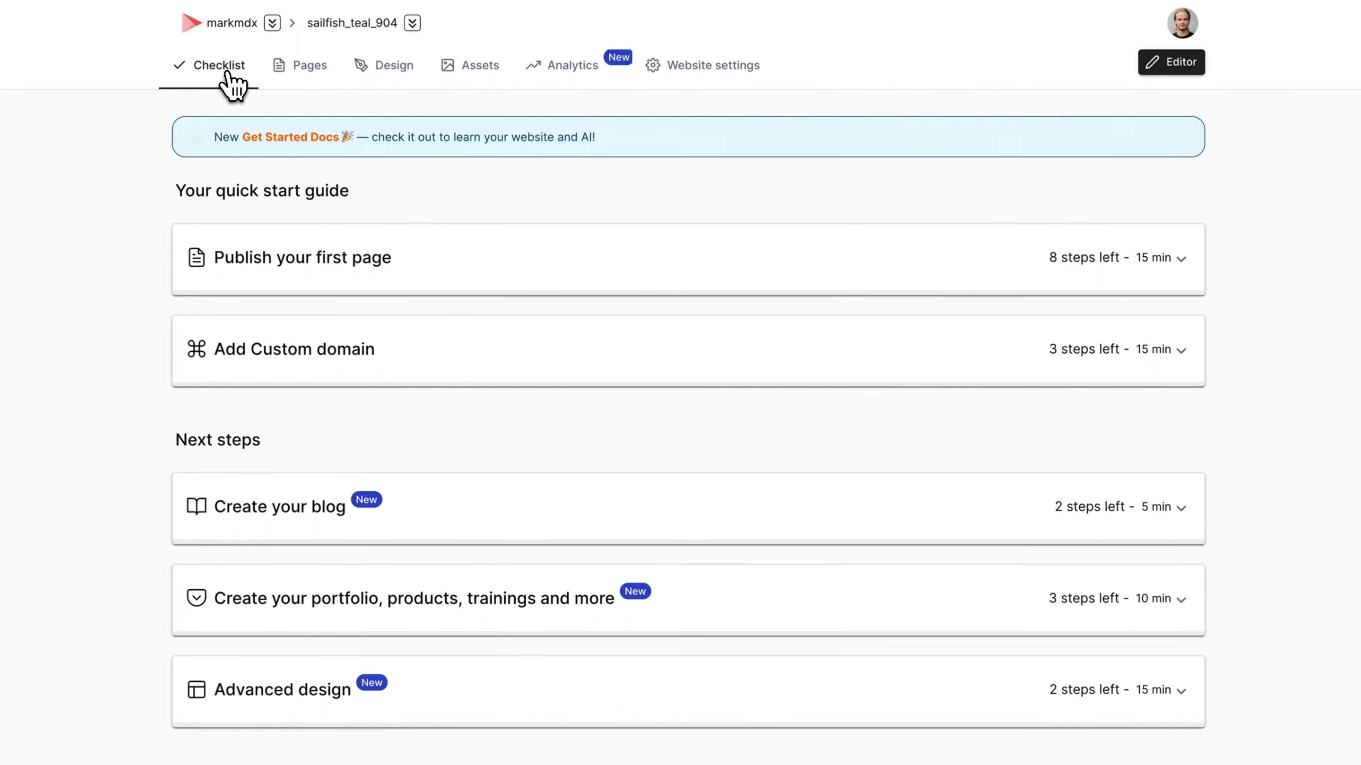
Step: Open the Get Started documentation and look at the guides on adjusting style and the AI Assistant
left_click(559, 279)
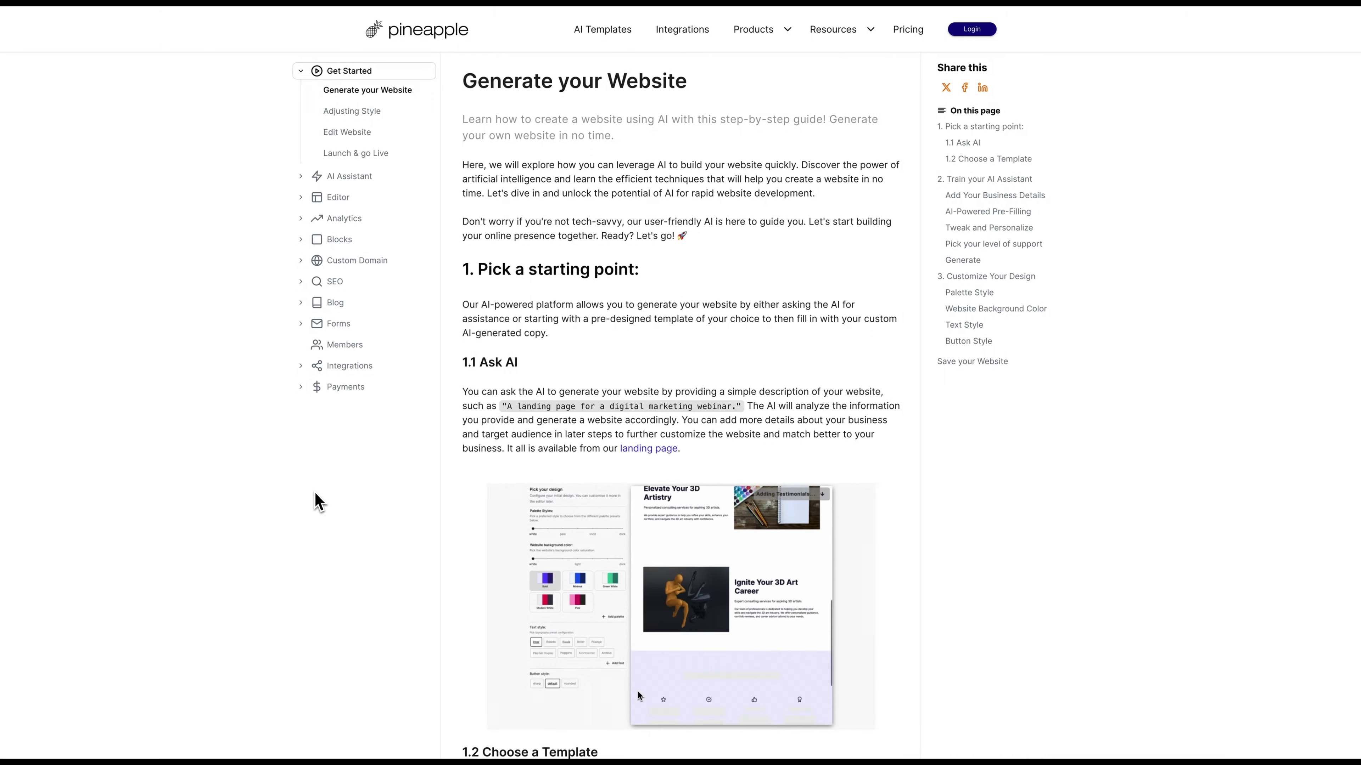
left_click(364, 118)
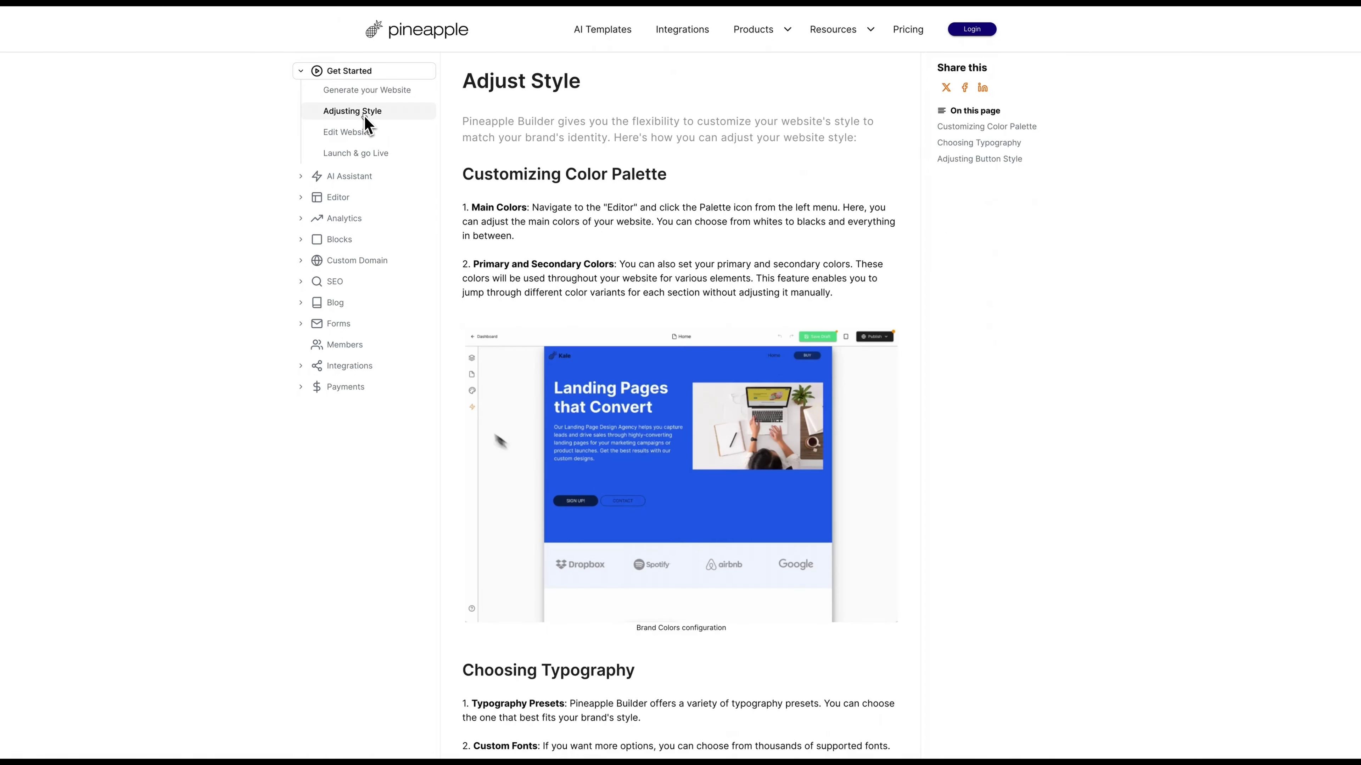
left_click(341, 177)
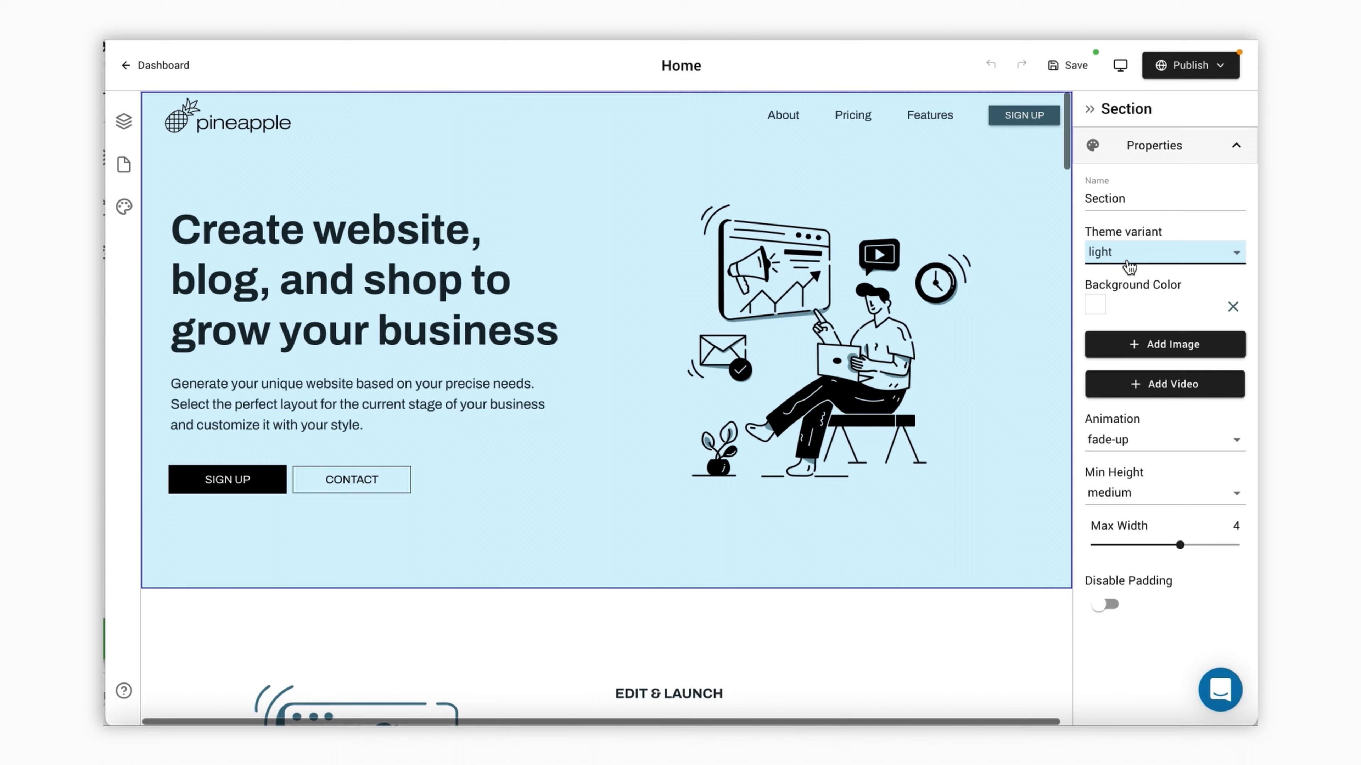
Step: Set the theme variant of the Home page's hero section to primary
left_click(1129, 266)
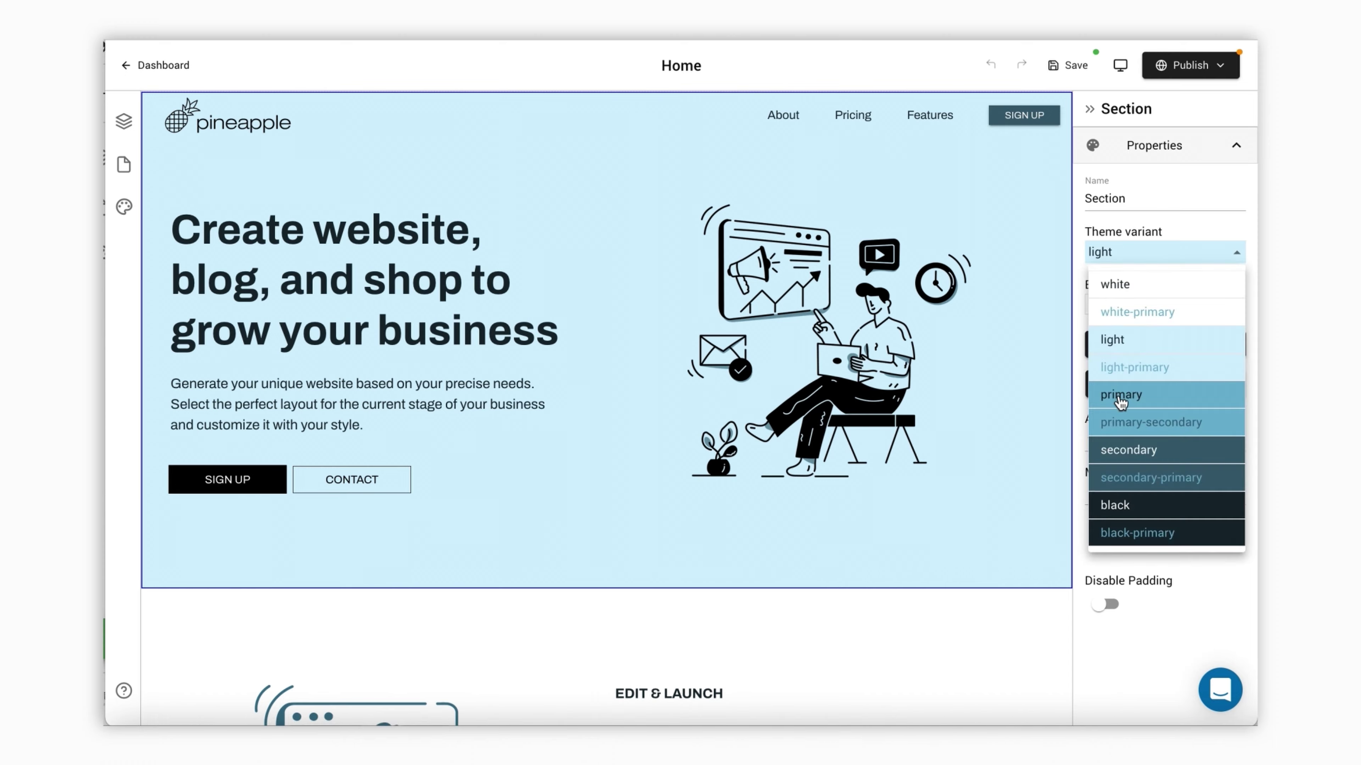
left_click(1124, 392)
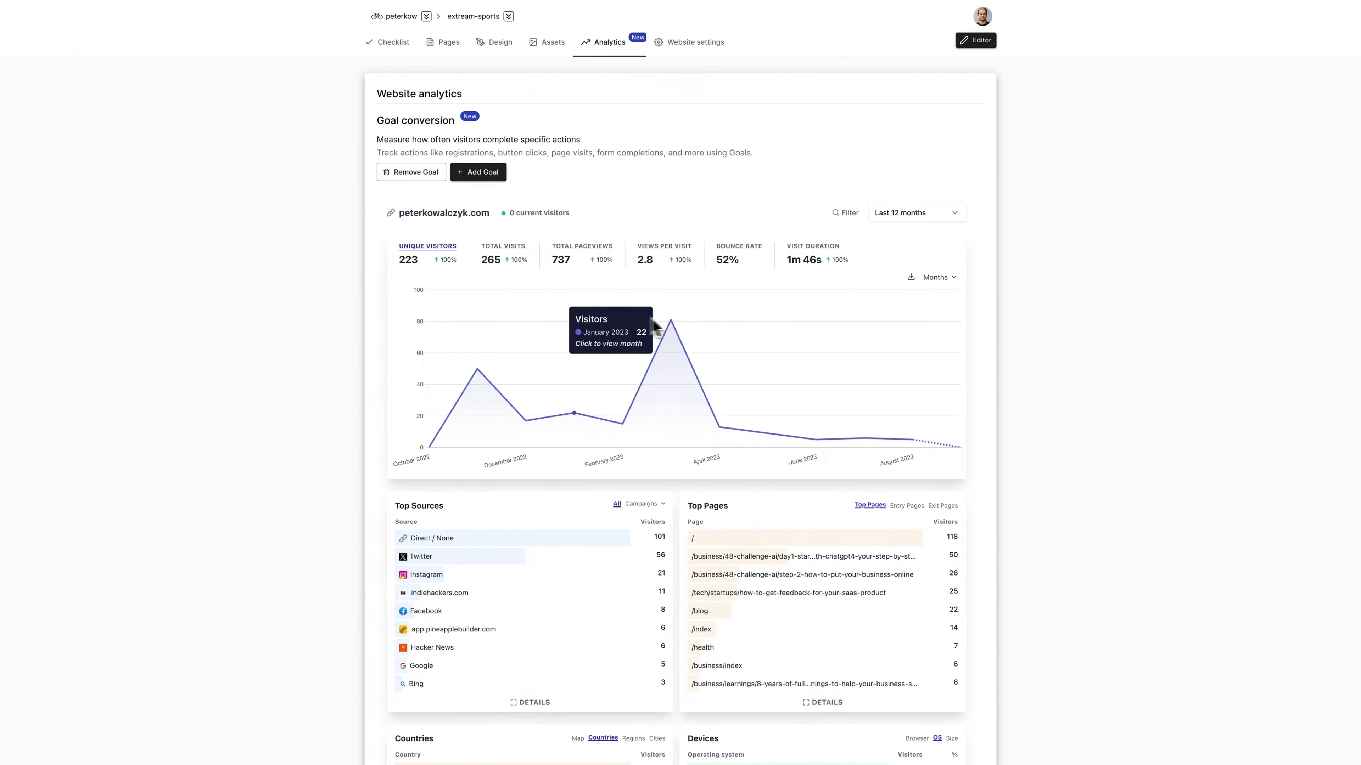
Step: Review the extream-sports website analytics, with visitor locations shown on a map and devices listed by browser
scroll(752, 433, "down", 5)
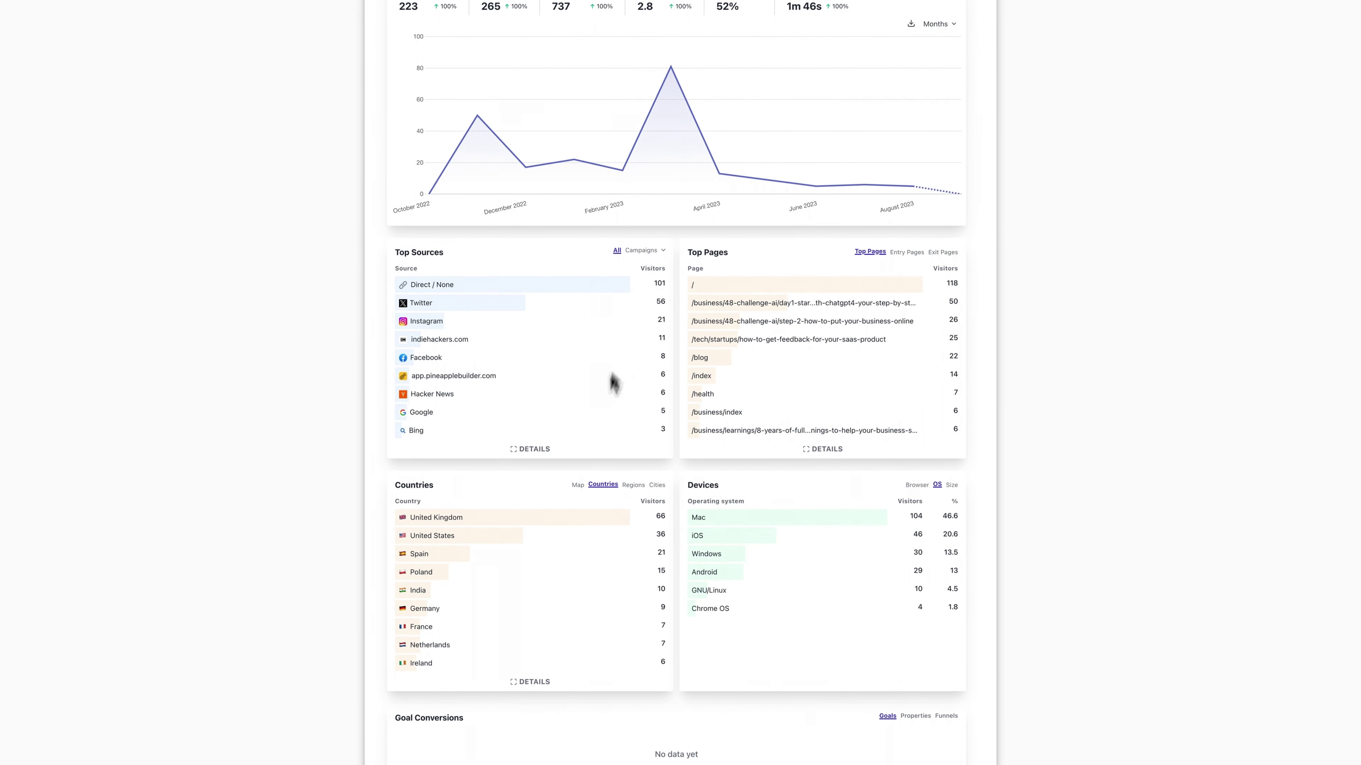
left_click(578, 485)
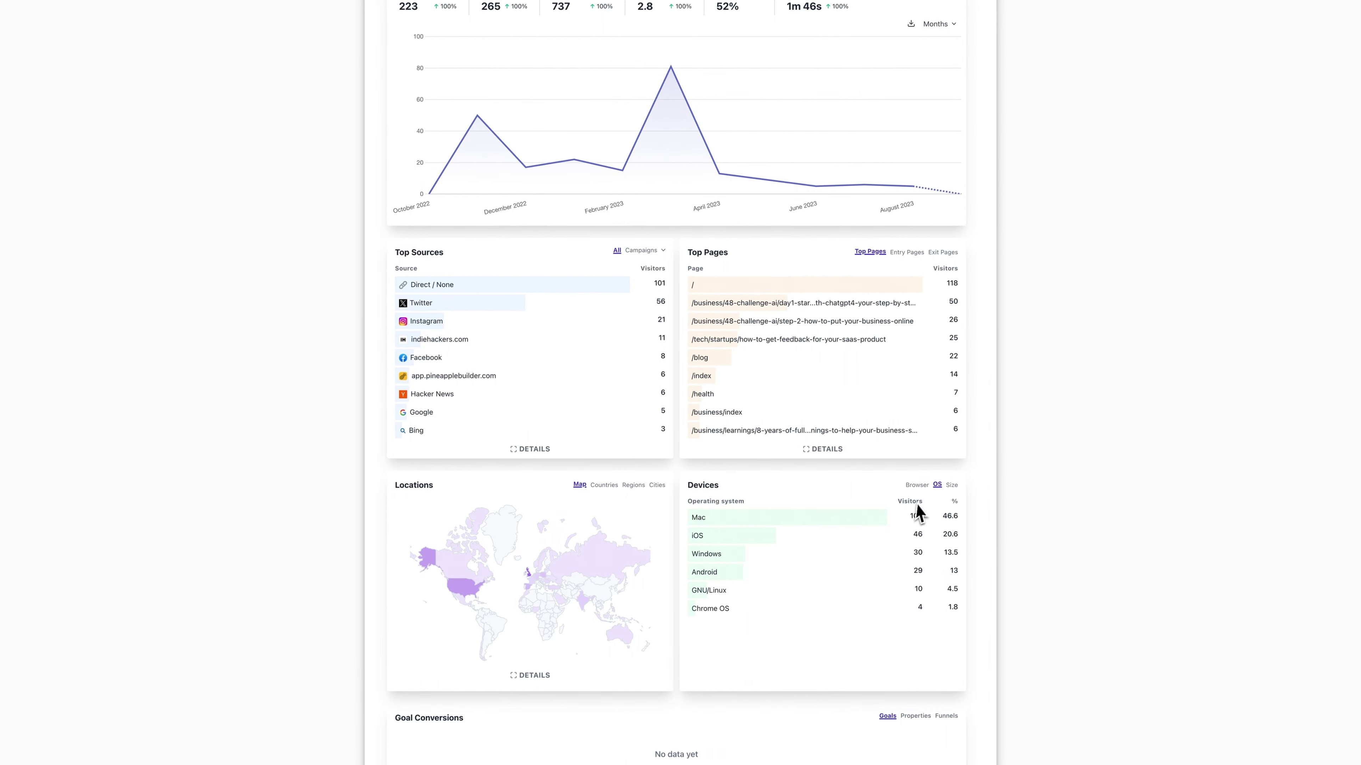
scroll(900, 525, "down", 2)
scroll(846, 515, "up", 3)
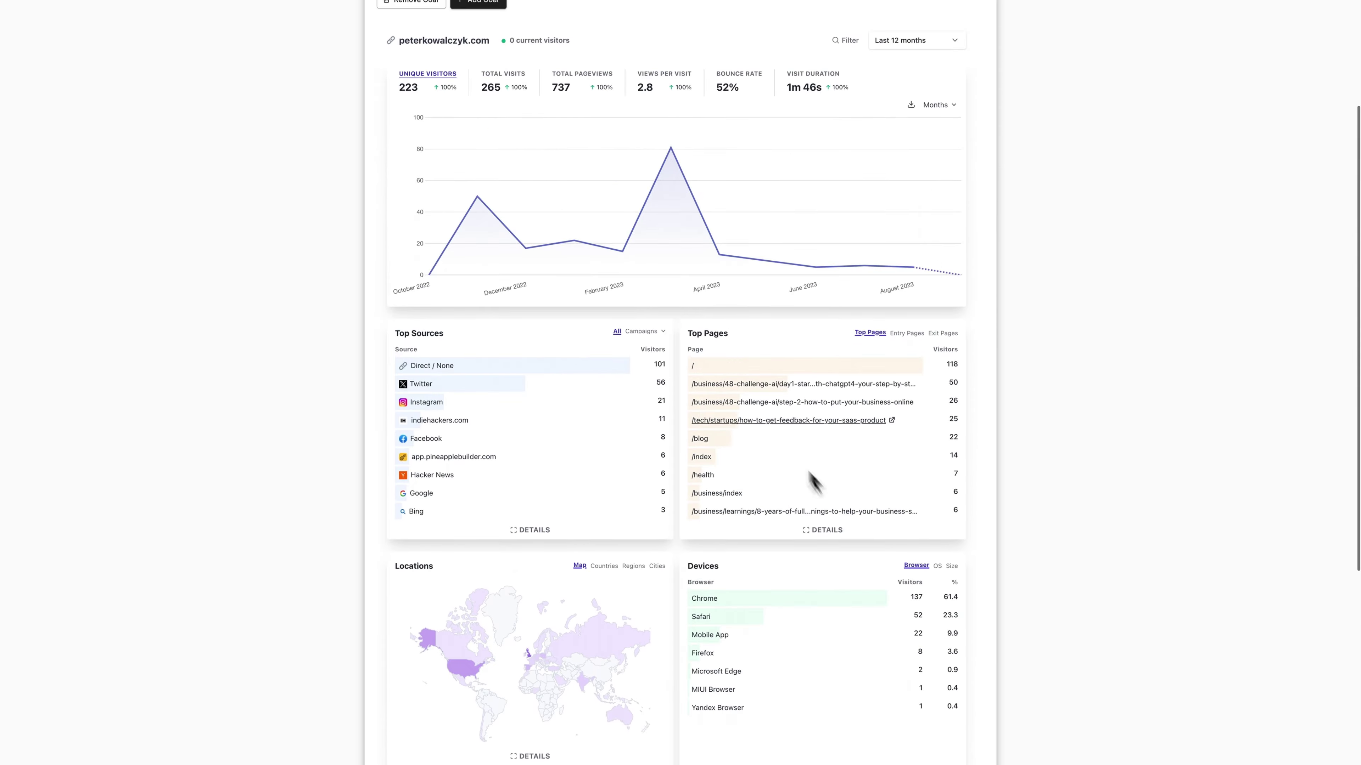